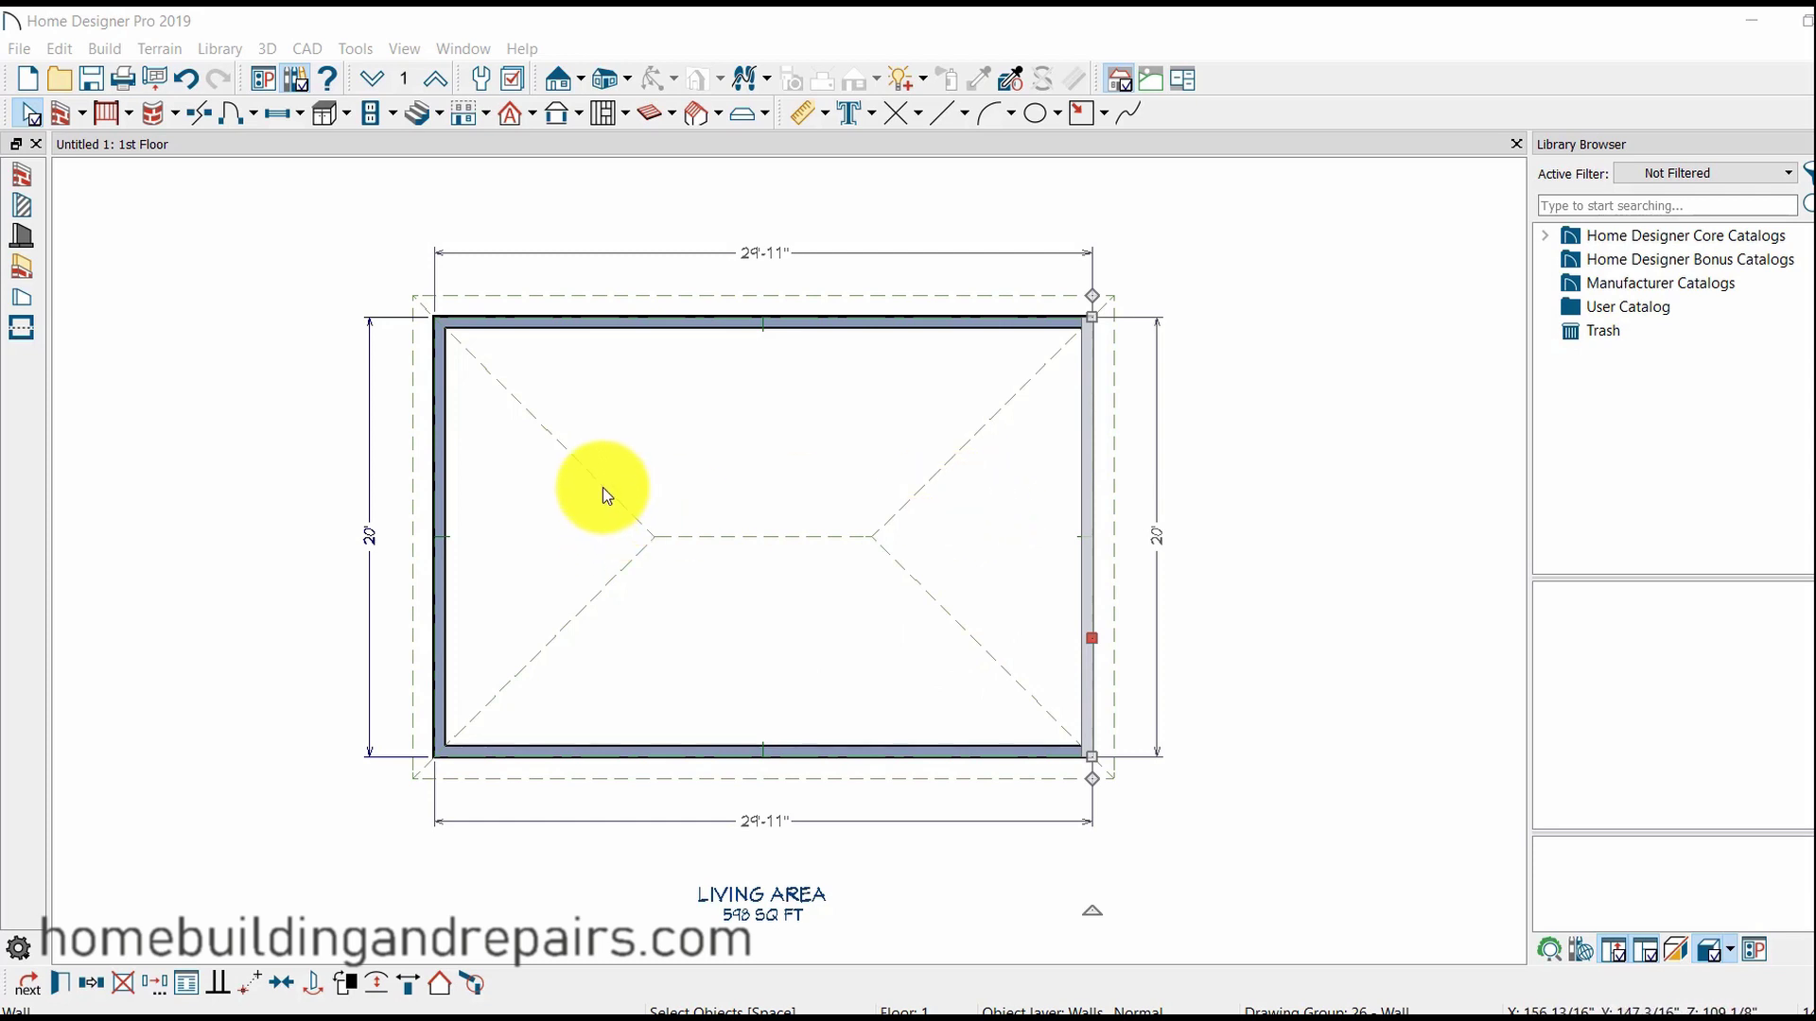
Set the right wall to Dutch Gable Wall in its Wall Specification roof settings.
click(1091, 530)
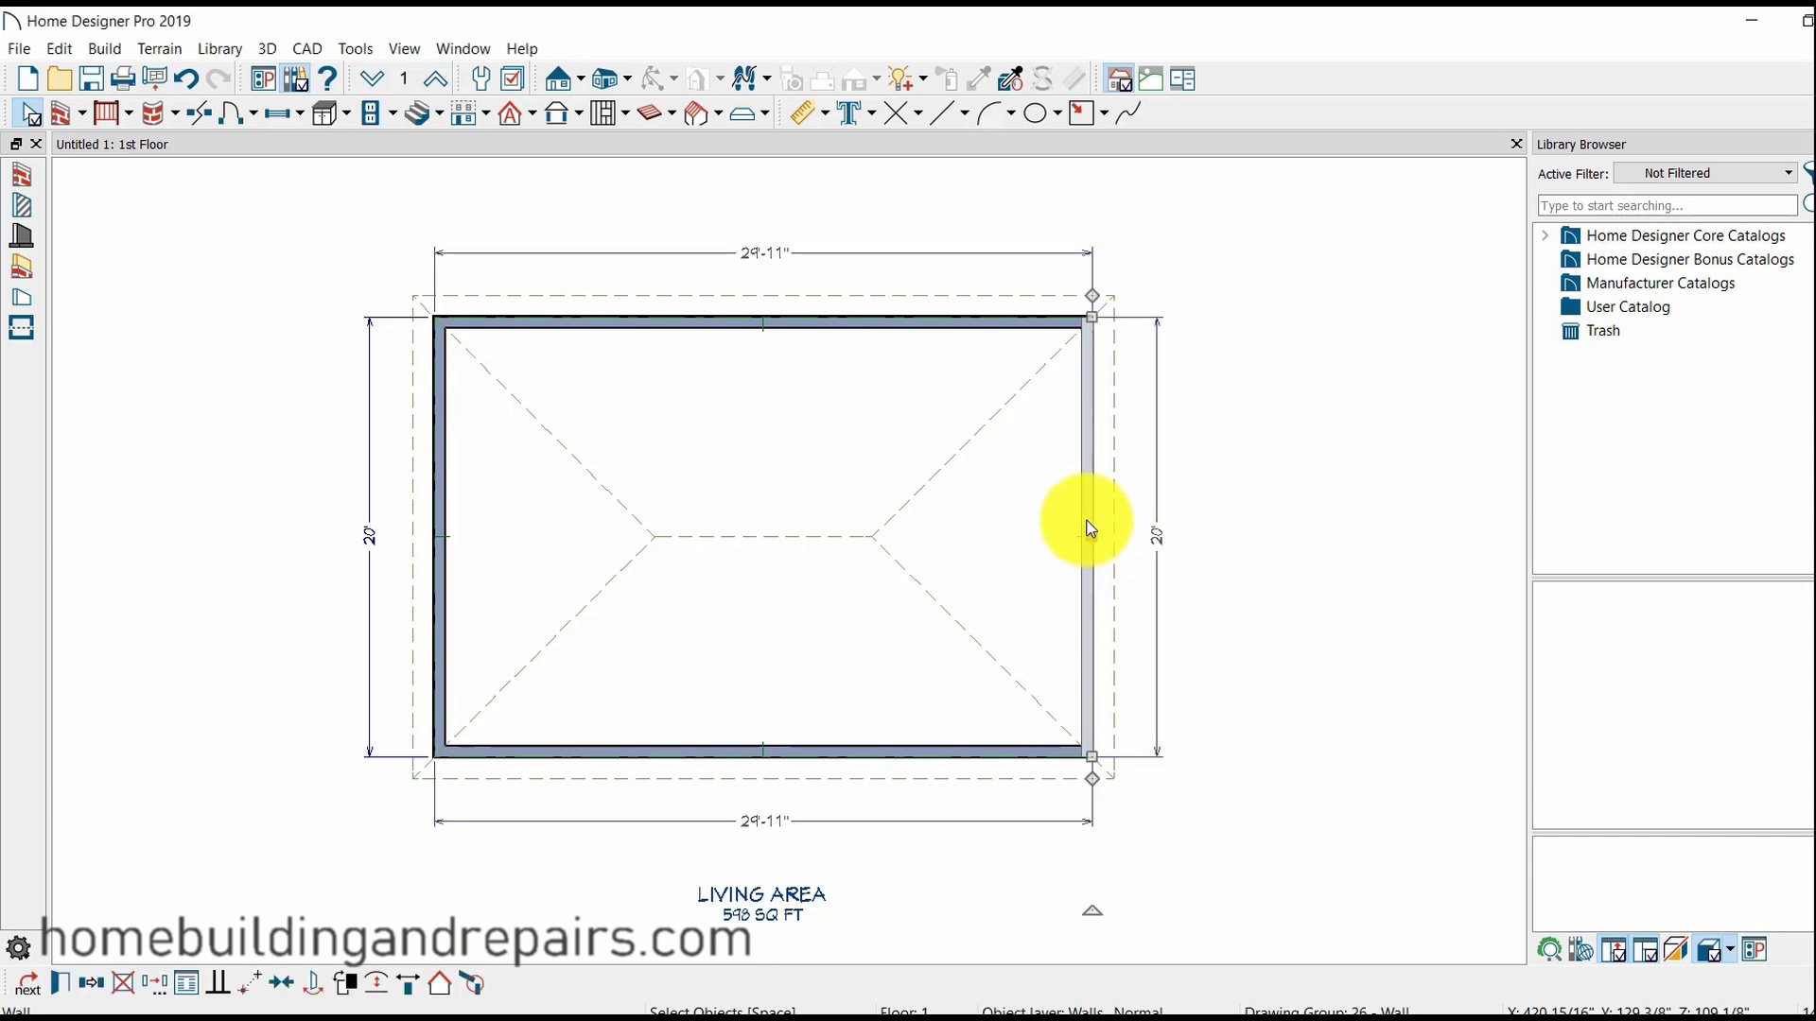
double_click(1087, 529)
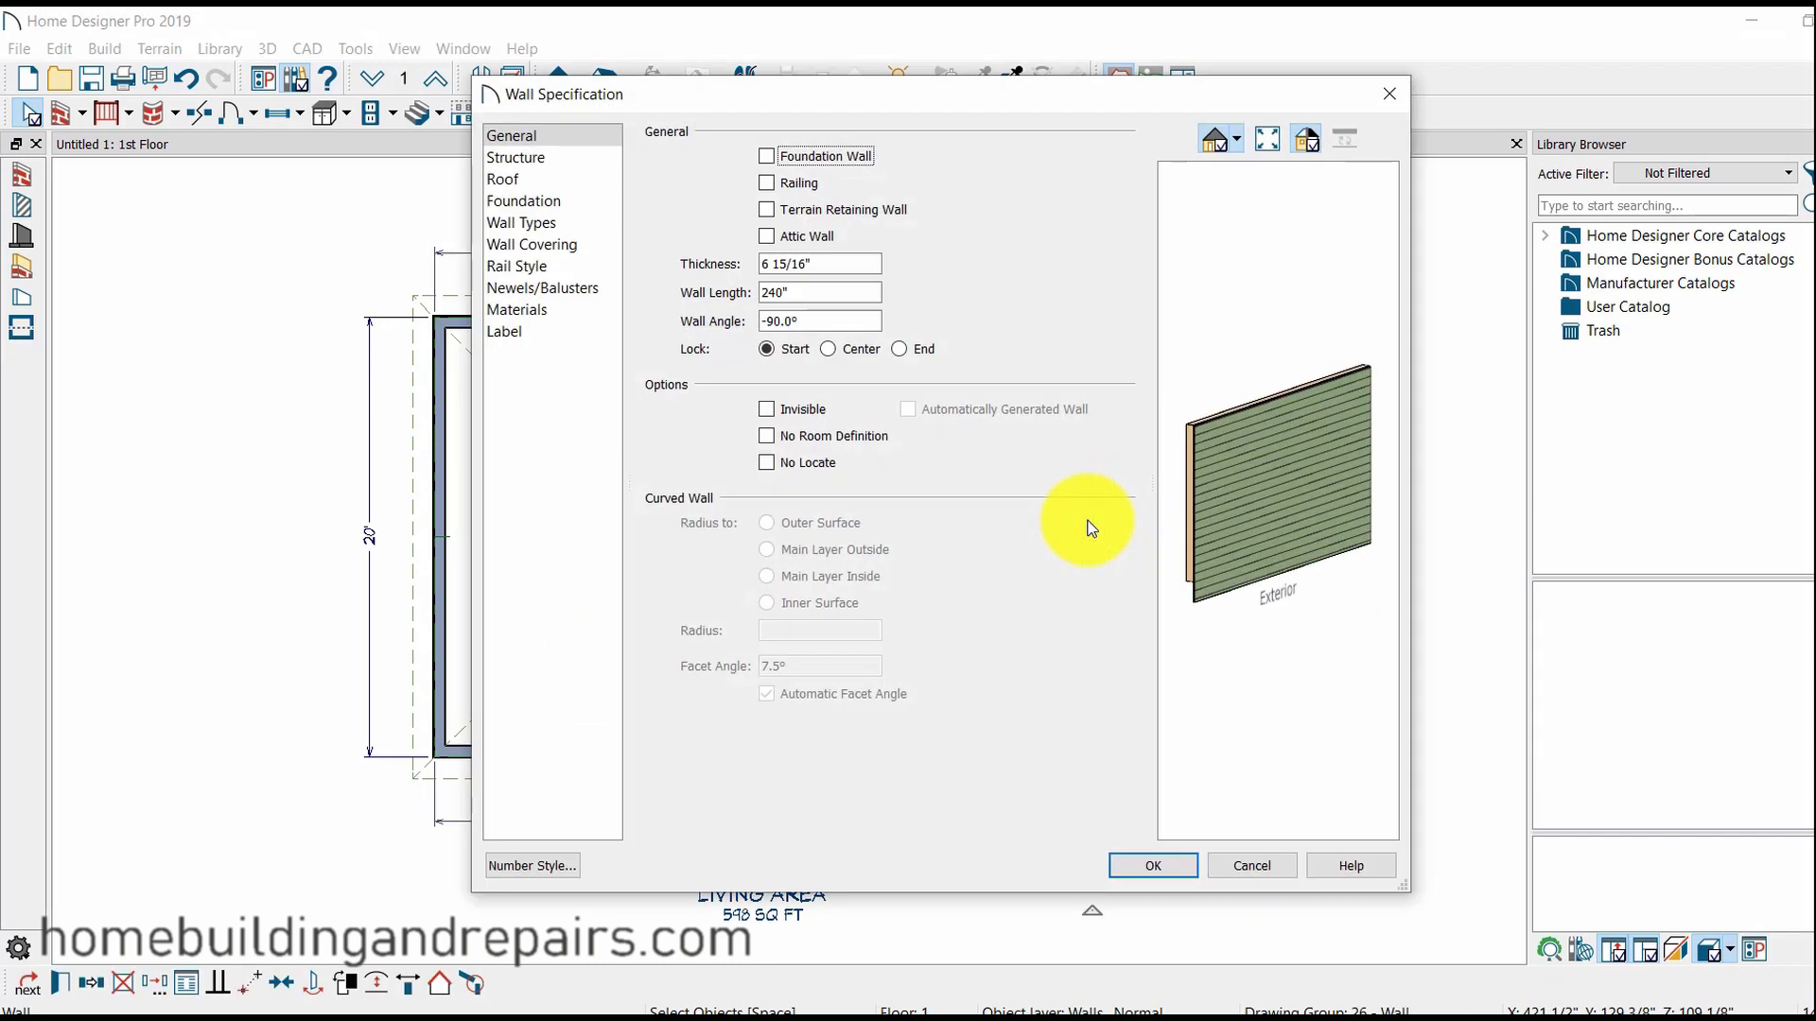
click(509, 180)
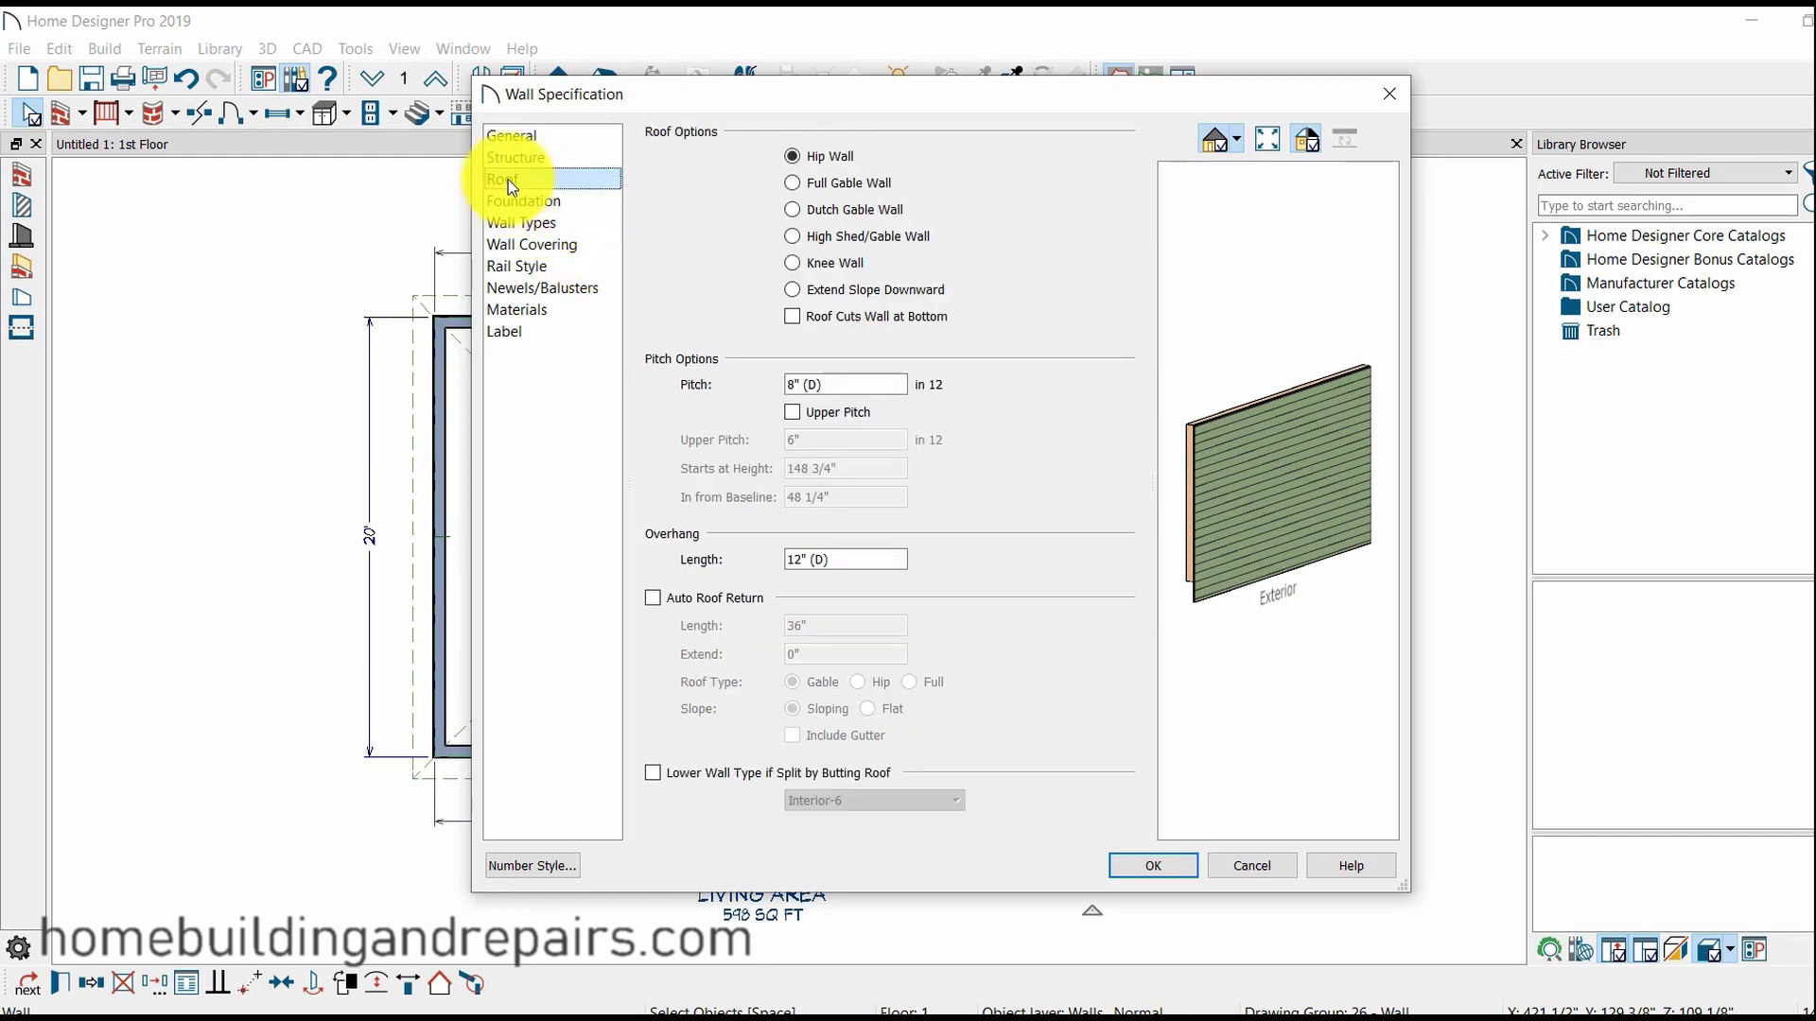
click(794, 208)
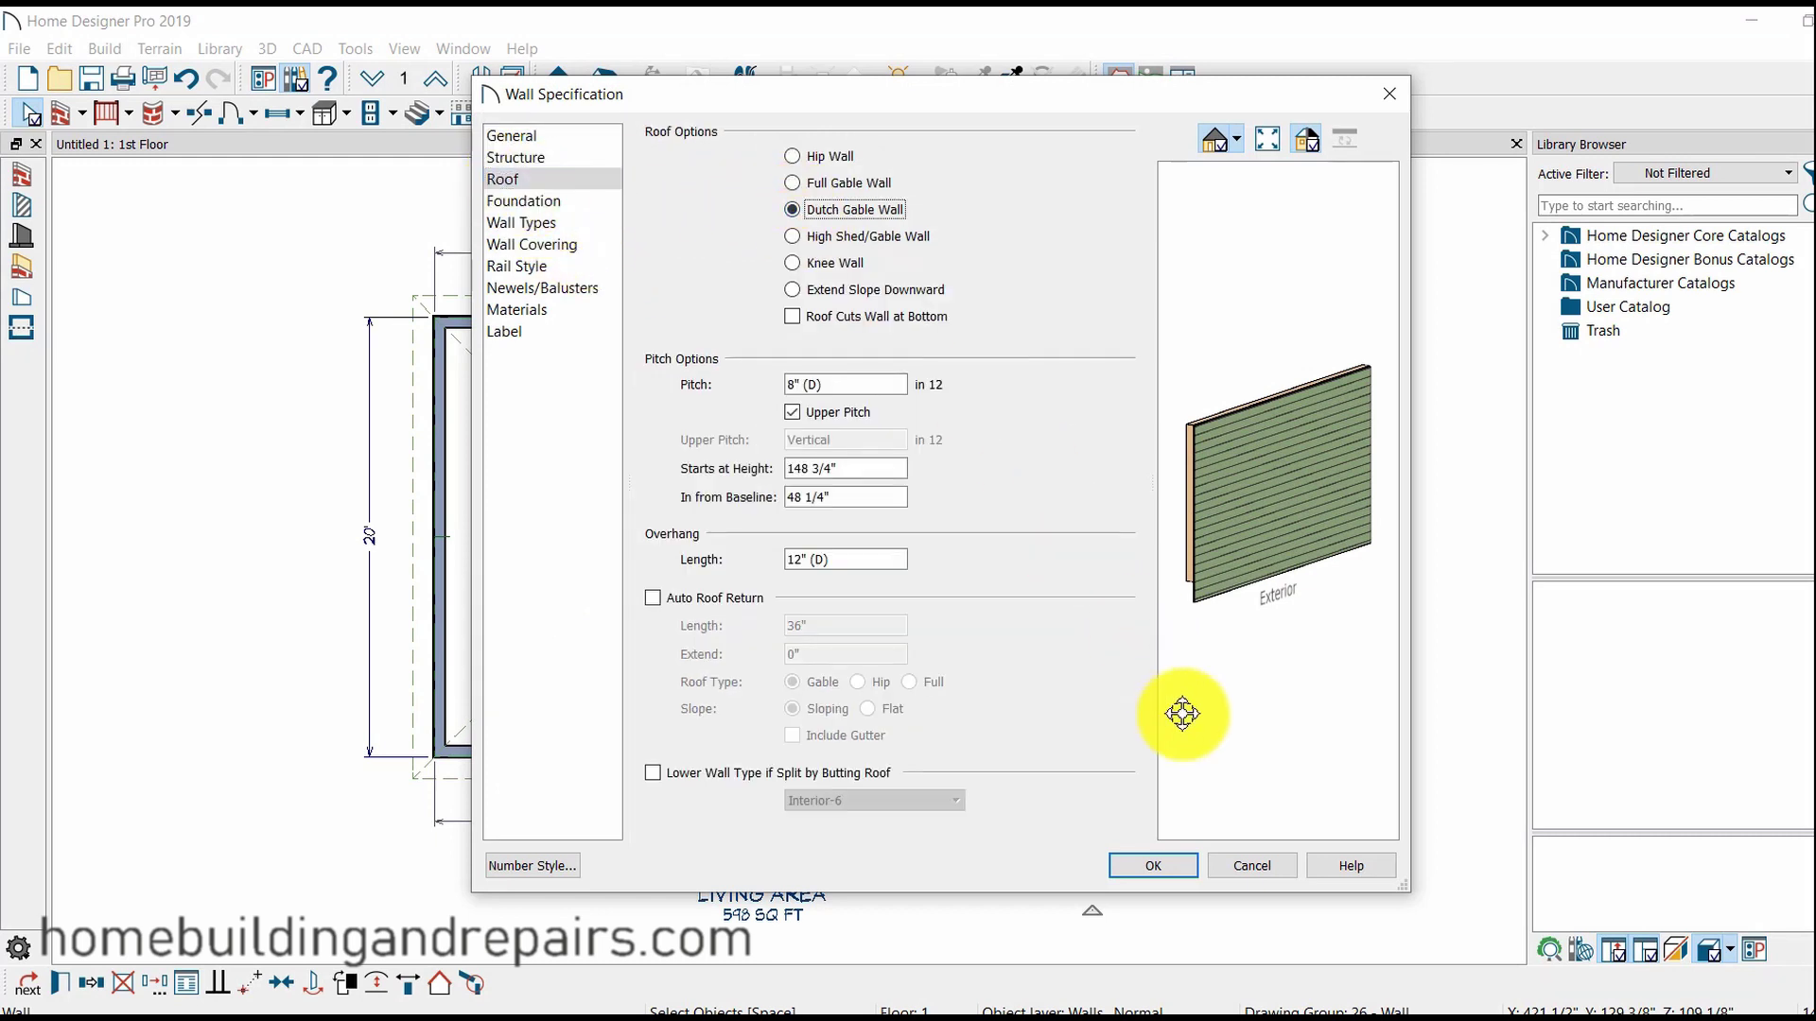
click(1165, 865)
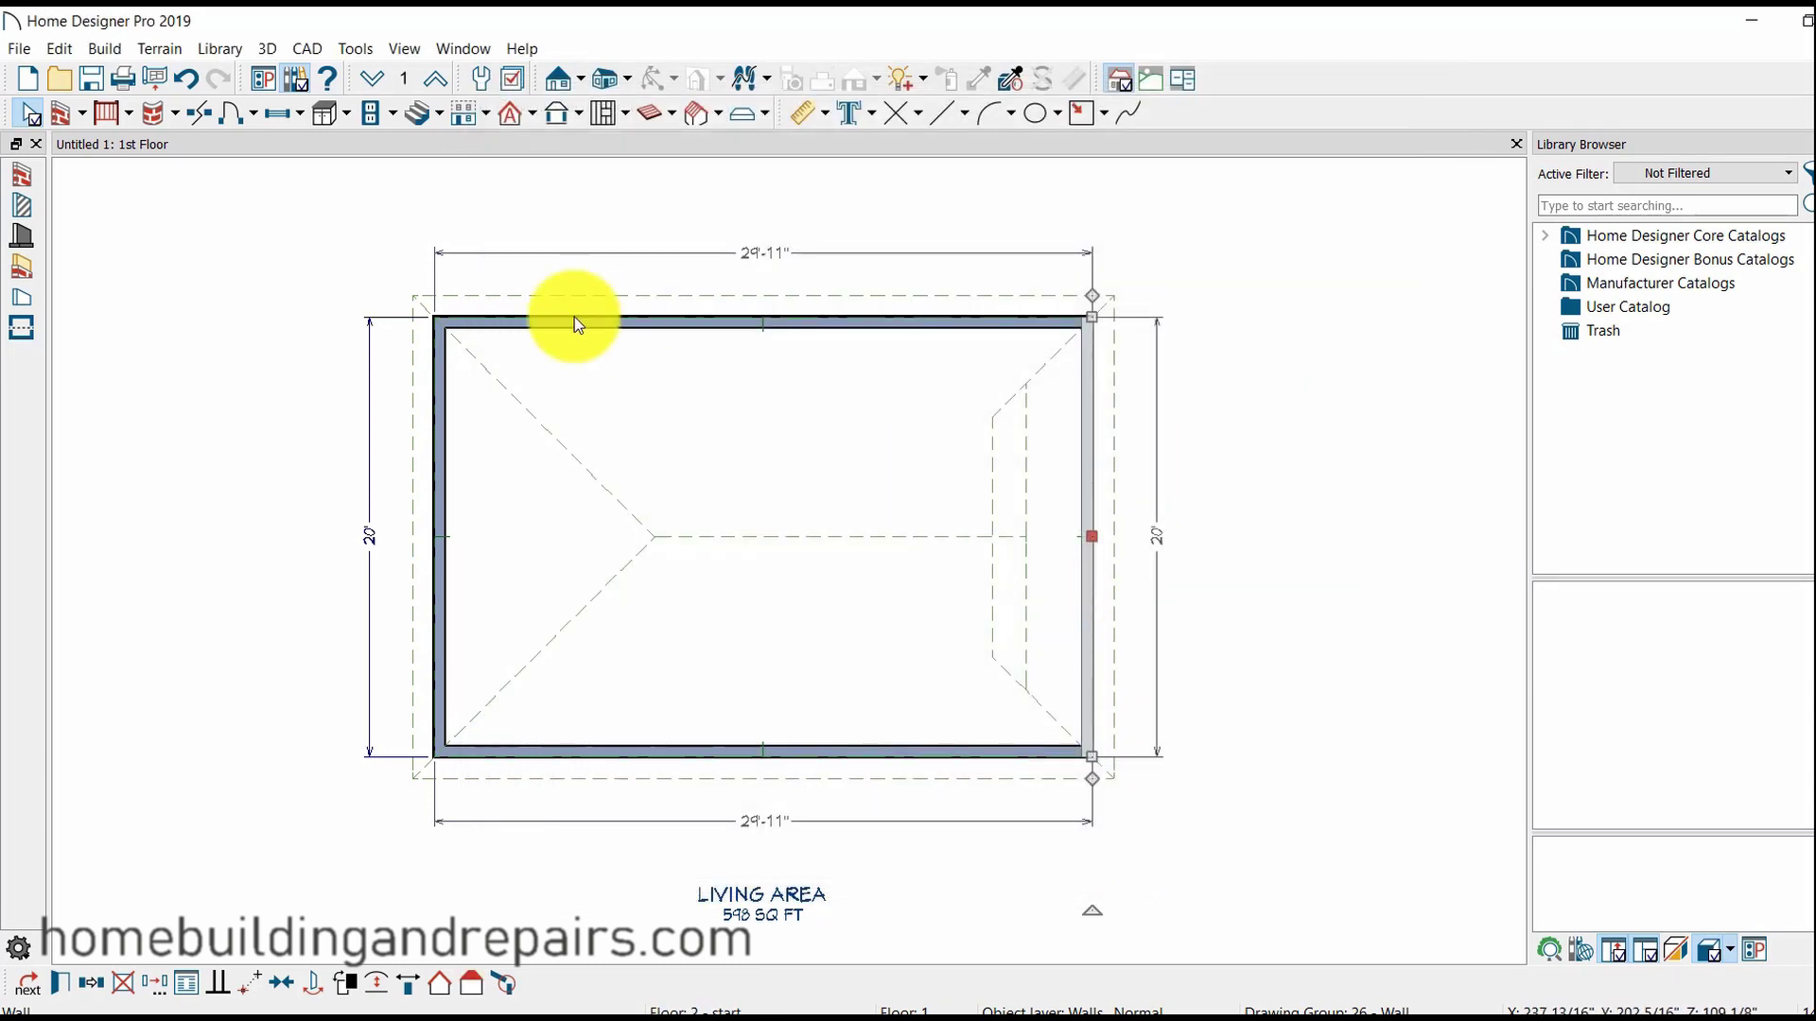
Open a Perspective Full Overview camera view and orbit it toward the Dutch gable end.
click(630, 82)
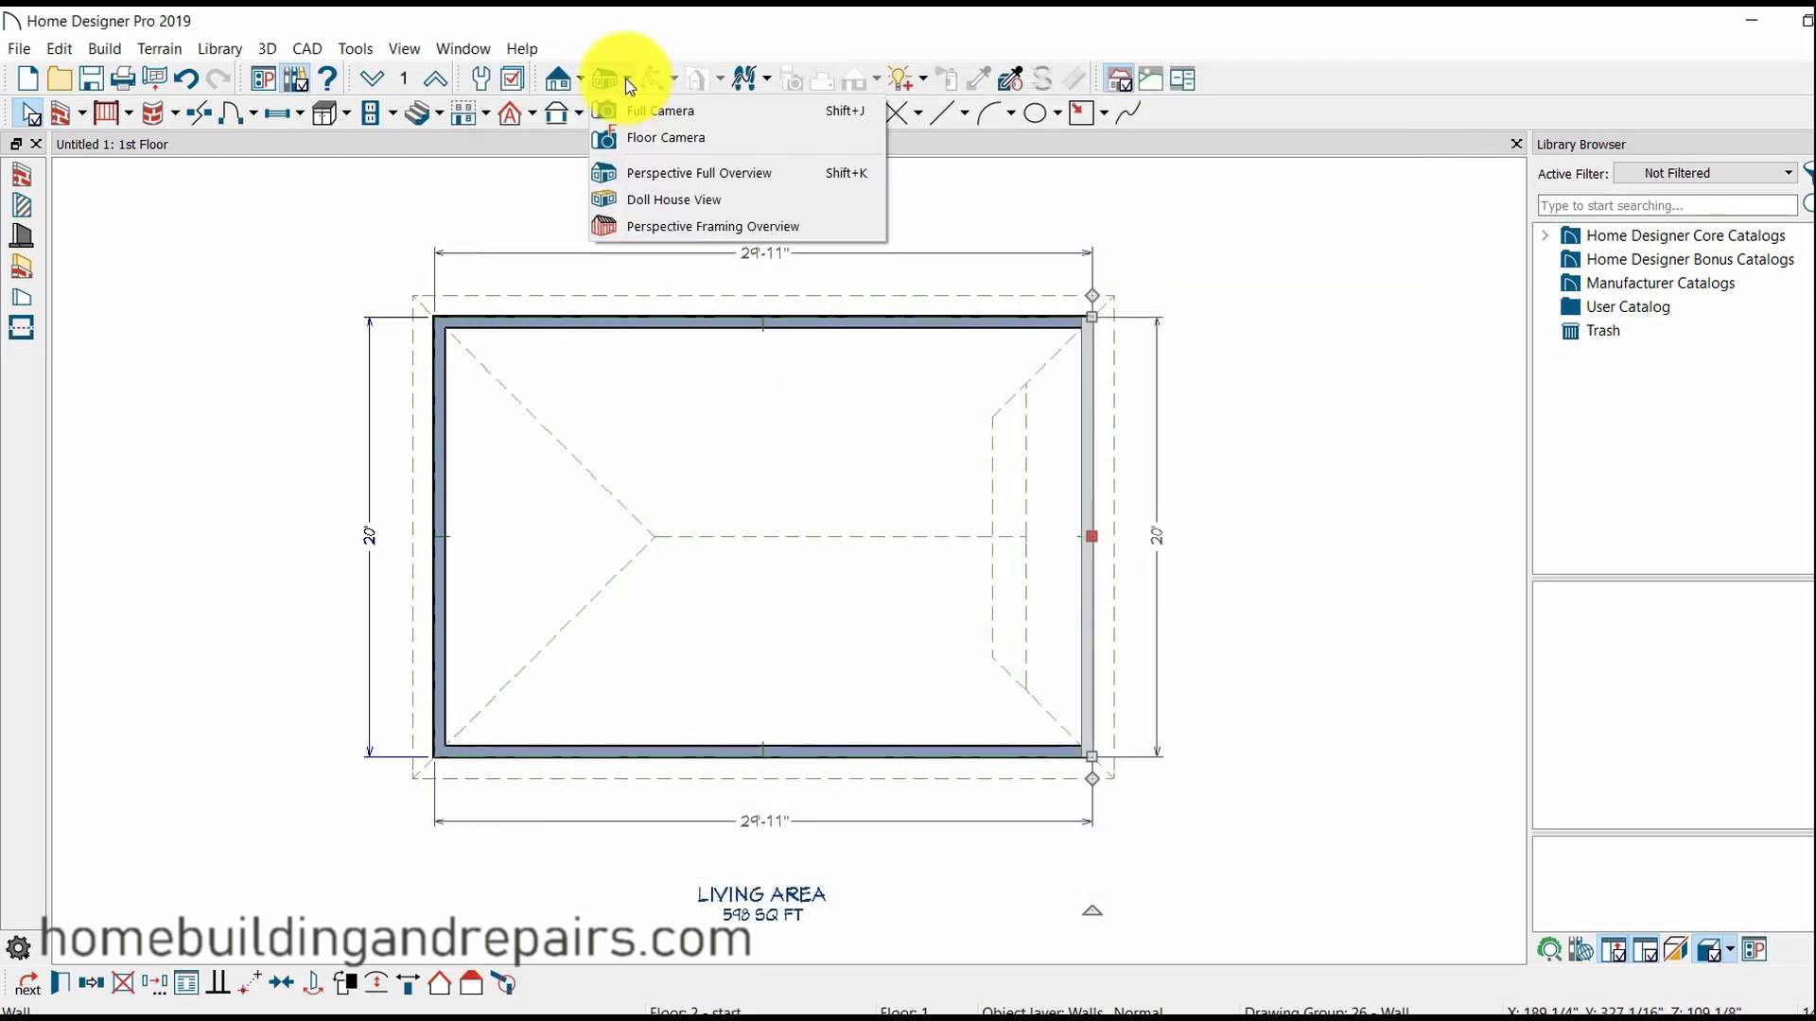
click(654, 179)
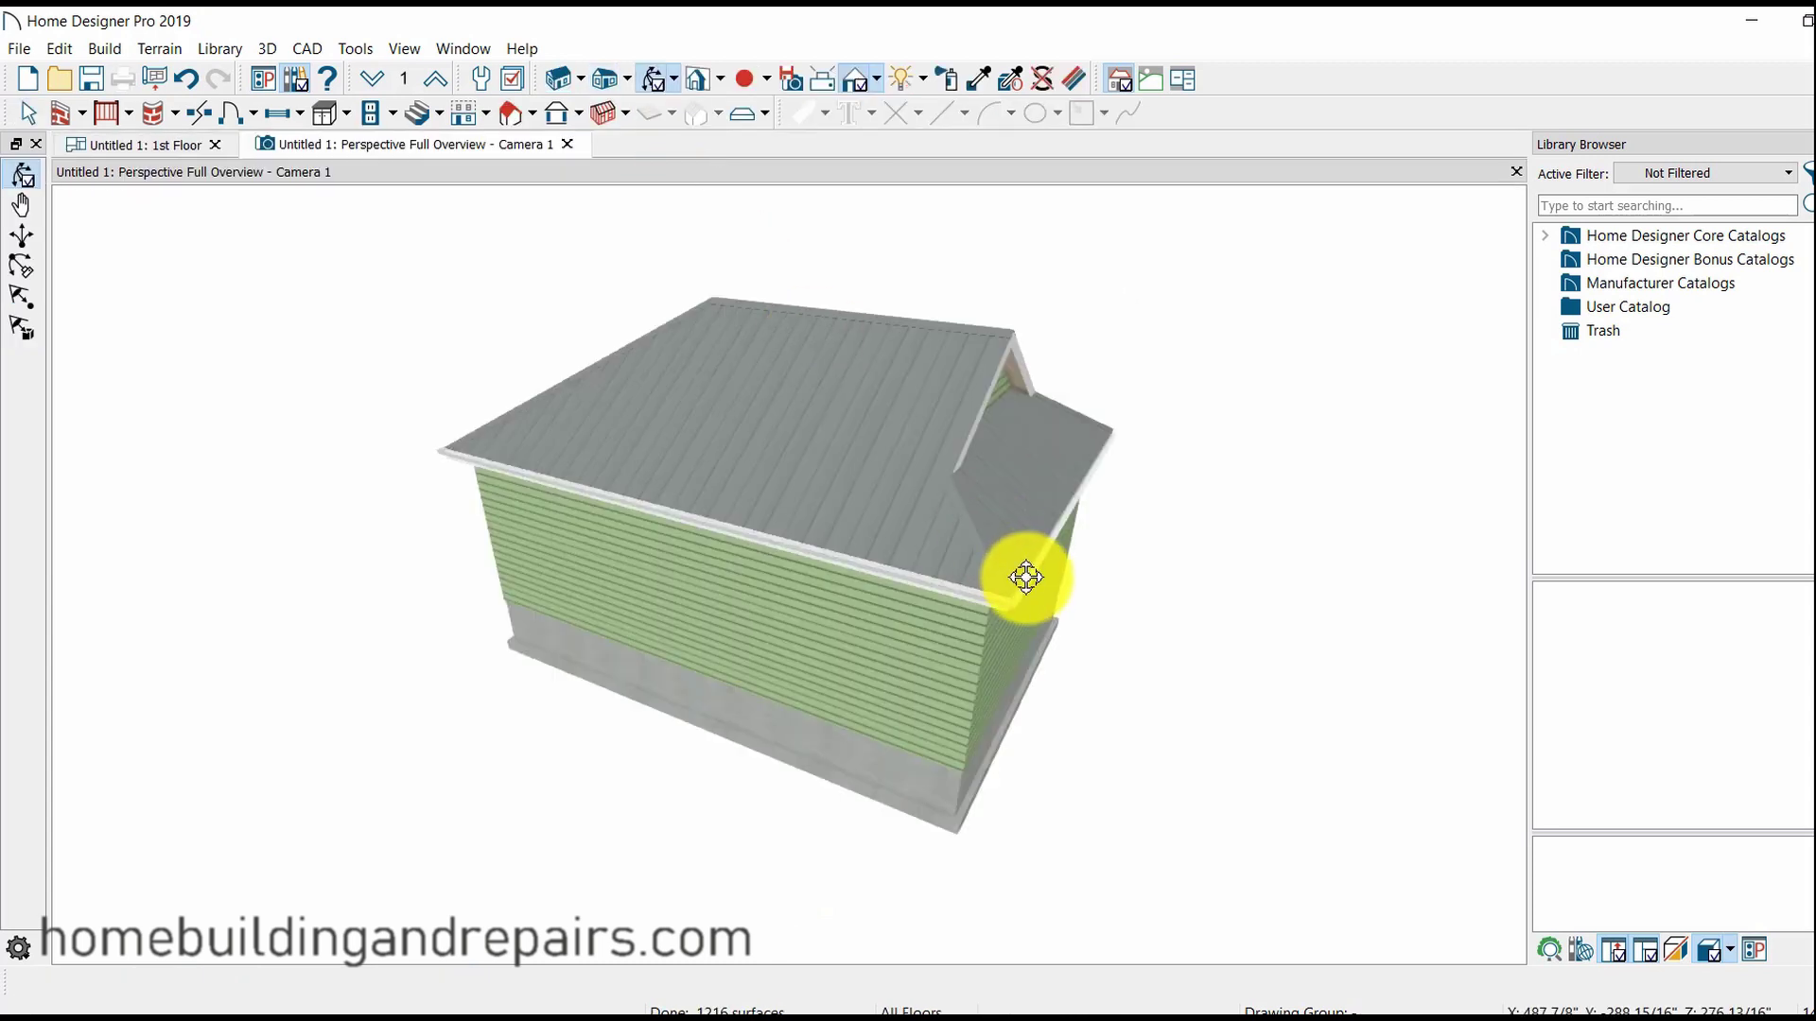
mouse_move(1002, 588)
mouse_down()
mouse_move(678, 563)
mouse_move(1016, 563)
mouse_up()
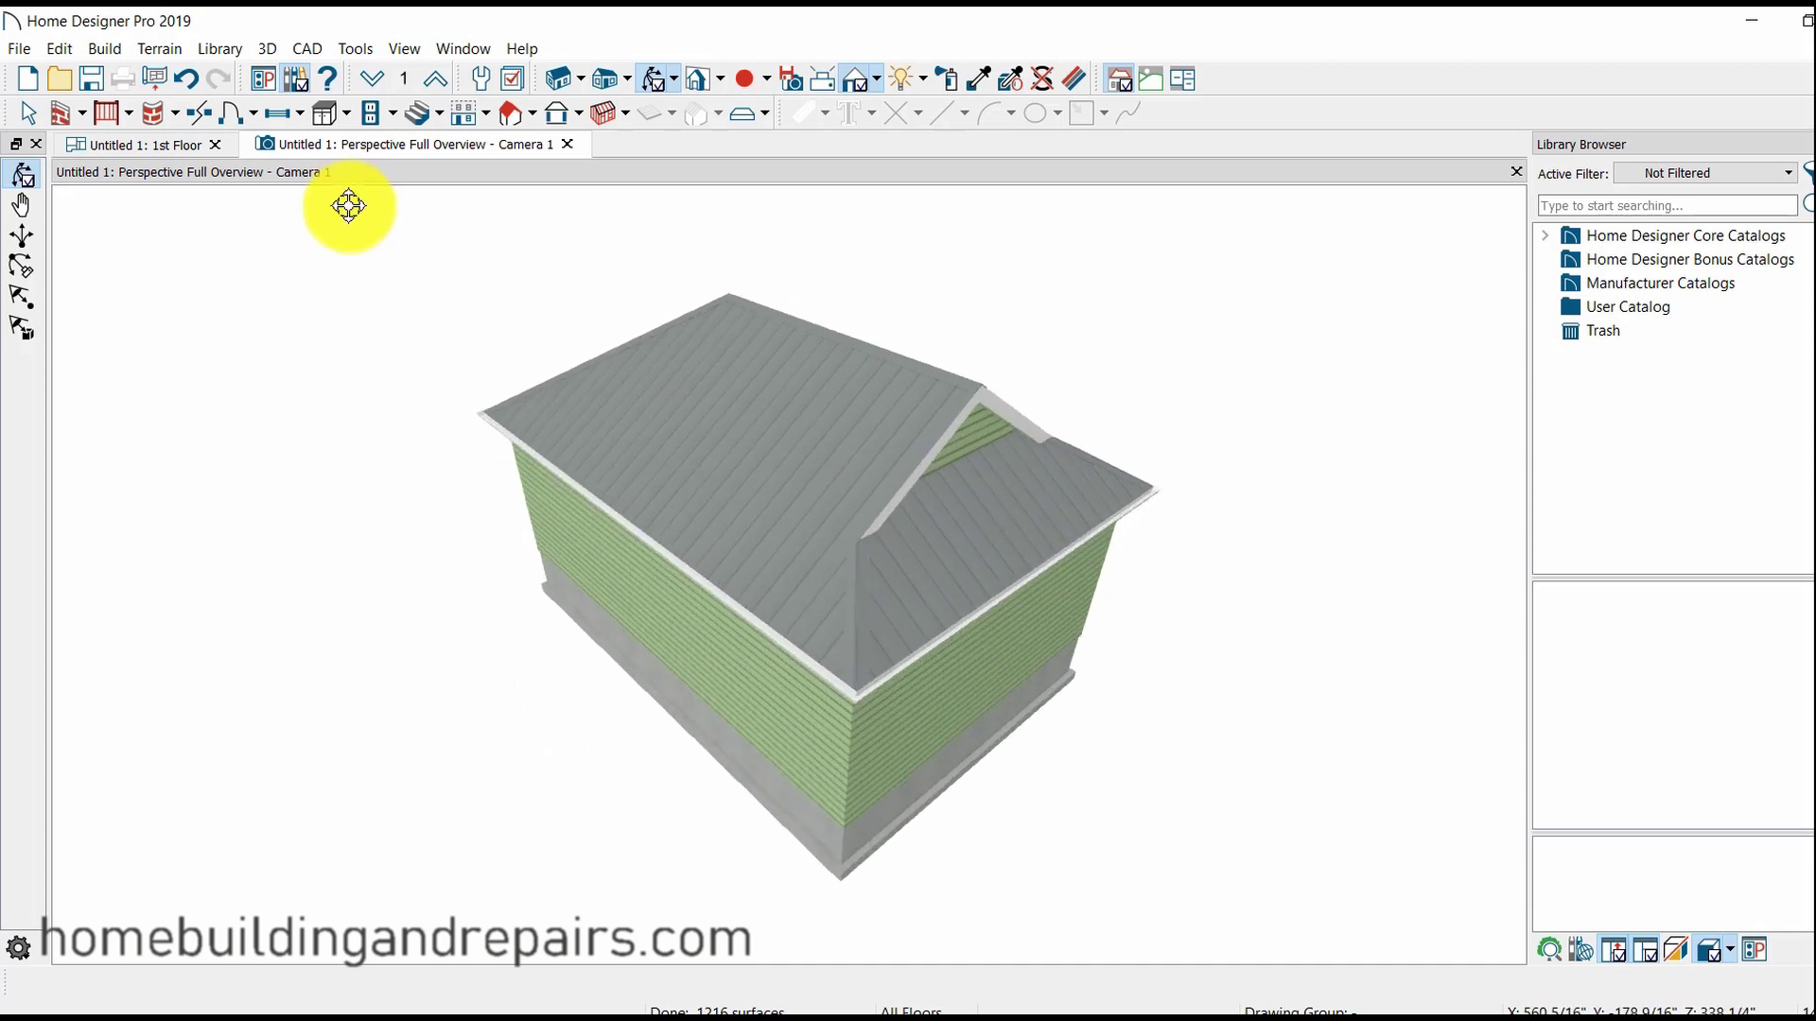
Stretch the lower and upper roof planes' right edges toward the gable, turning off Auto Rebuild Roofs.
click(186, 147)
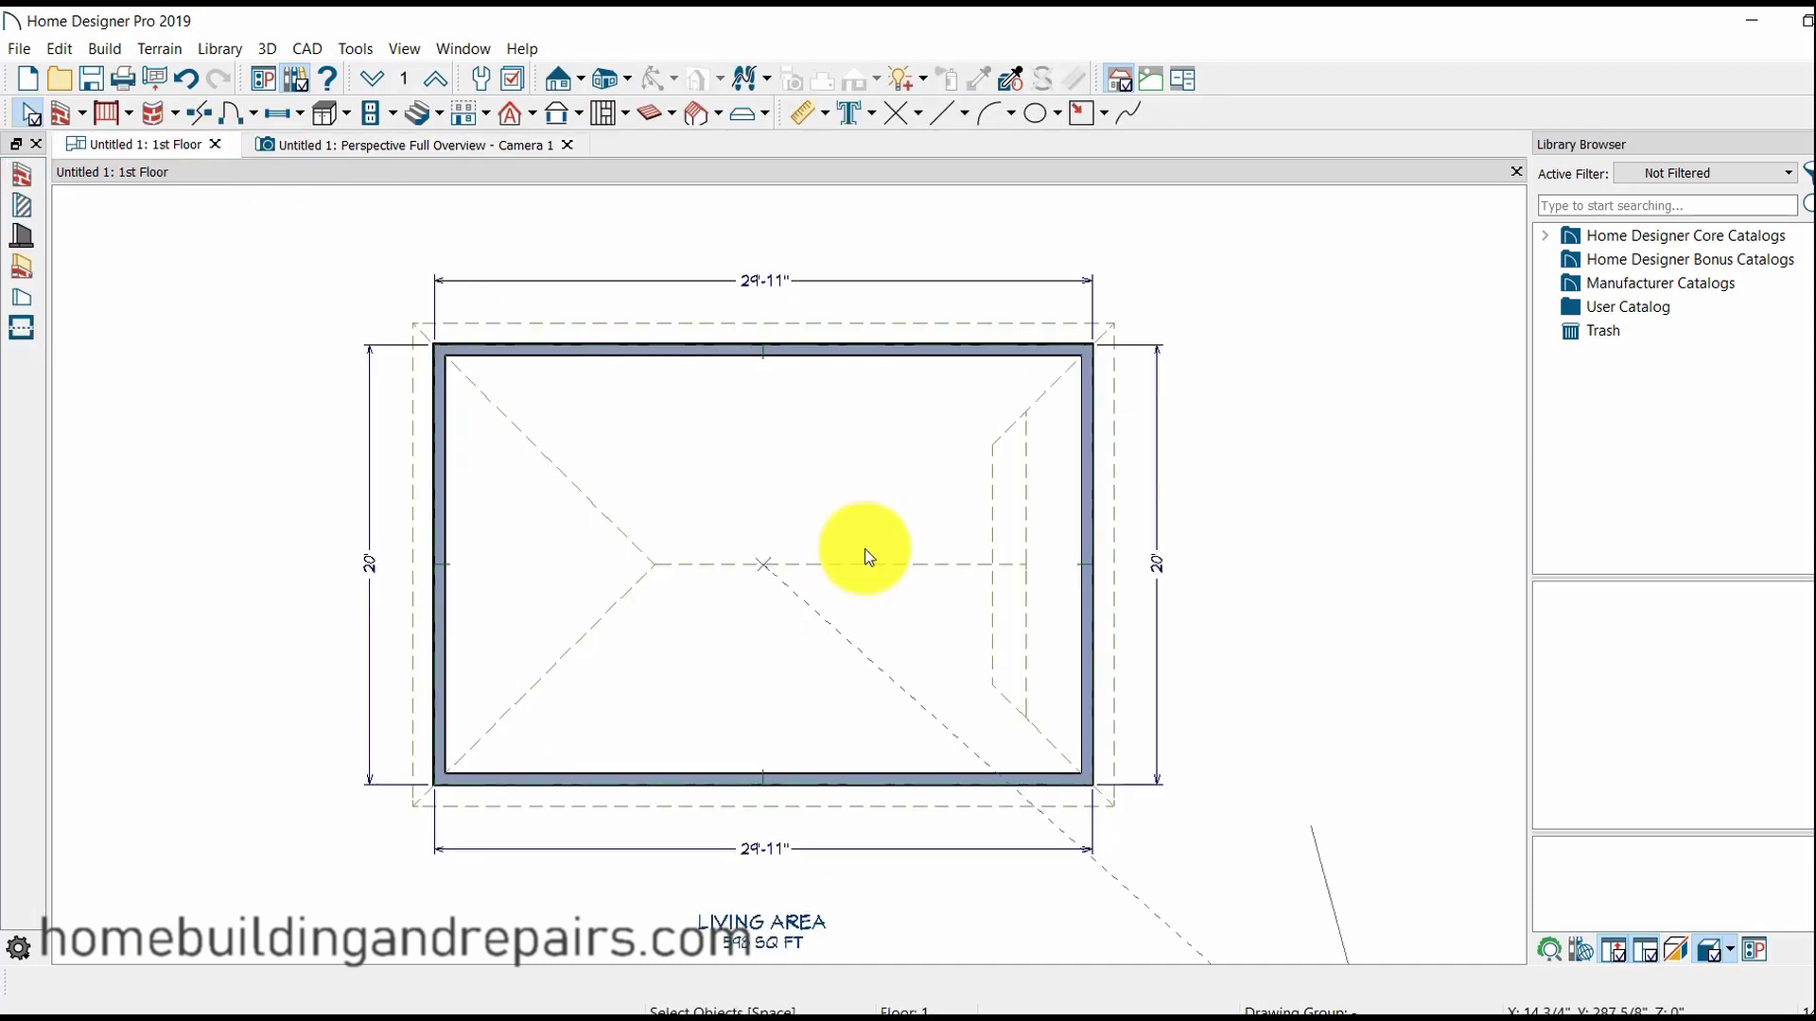
click(1029, 618)
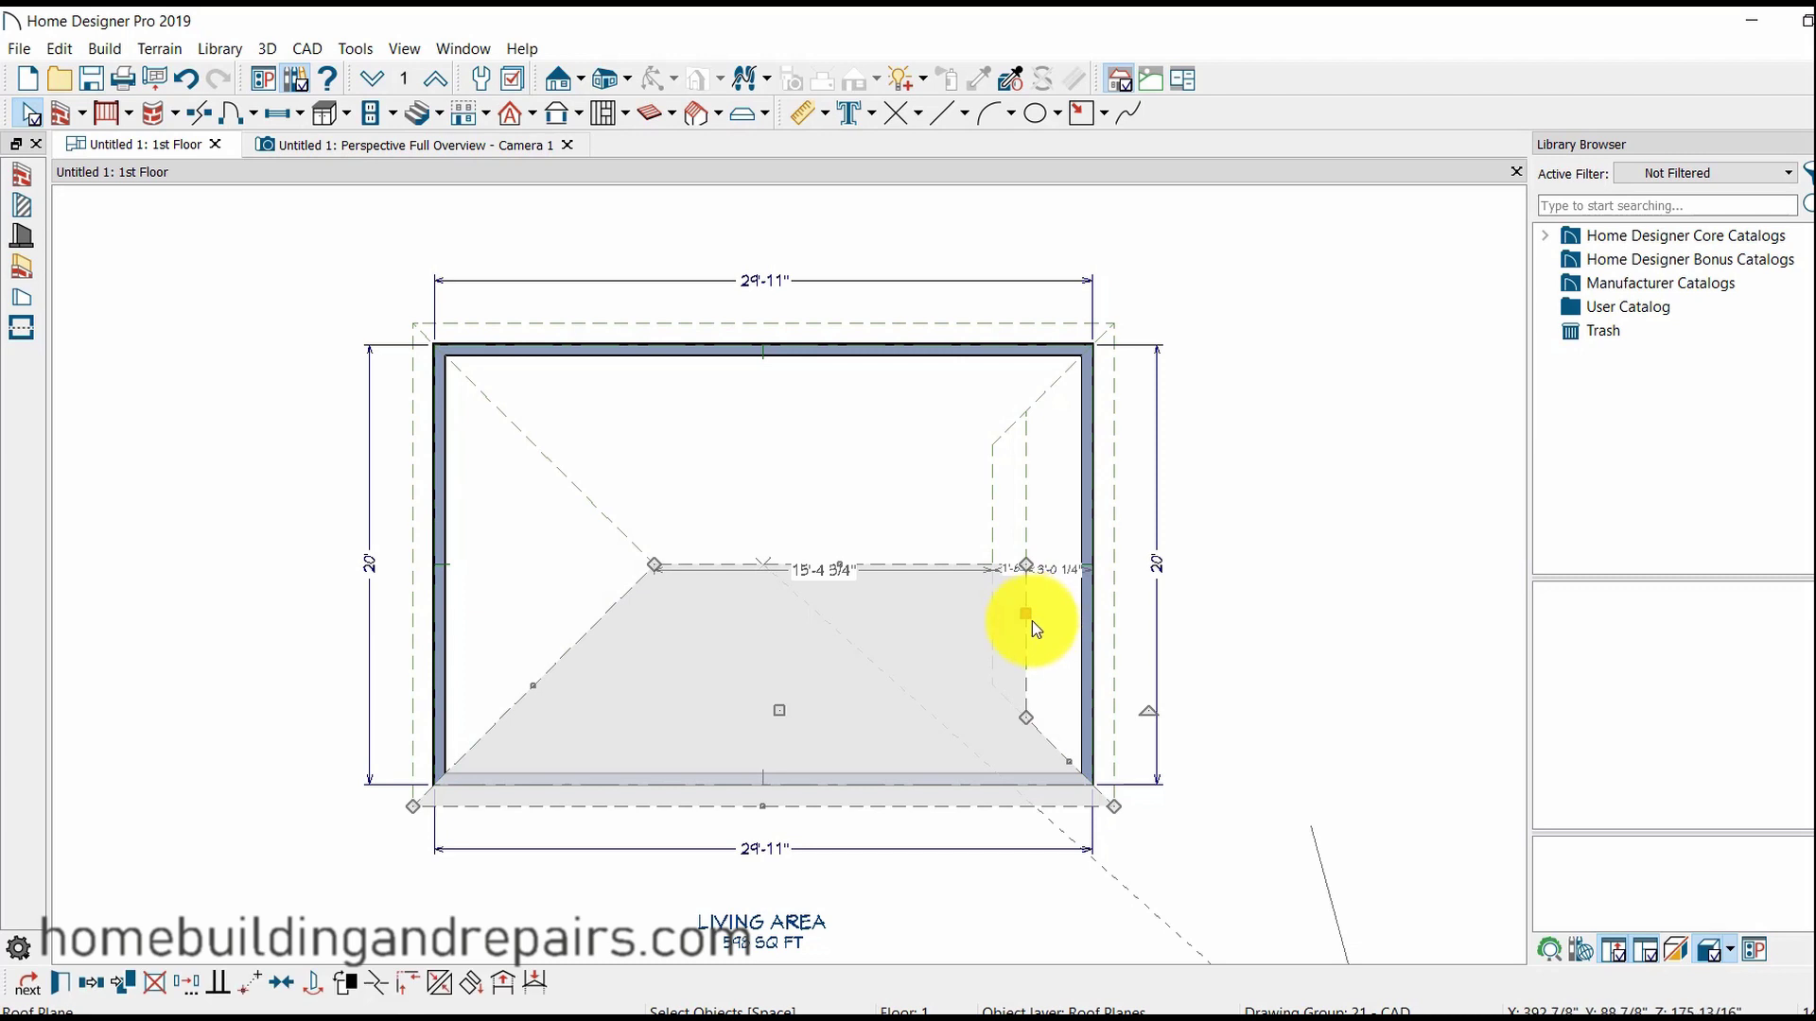
drag(1031, 620, 1061, 616)
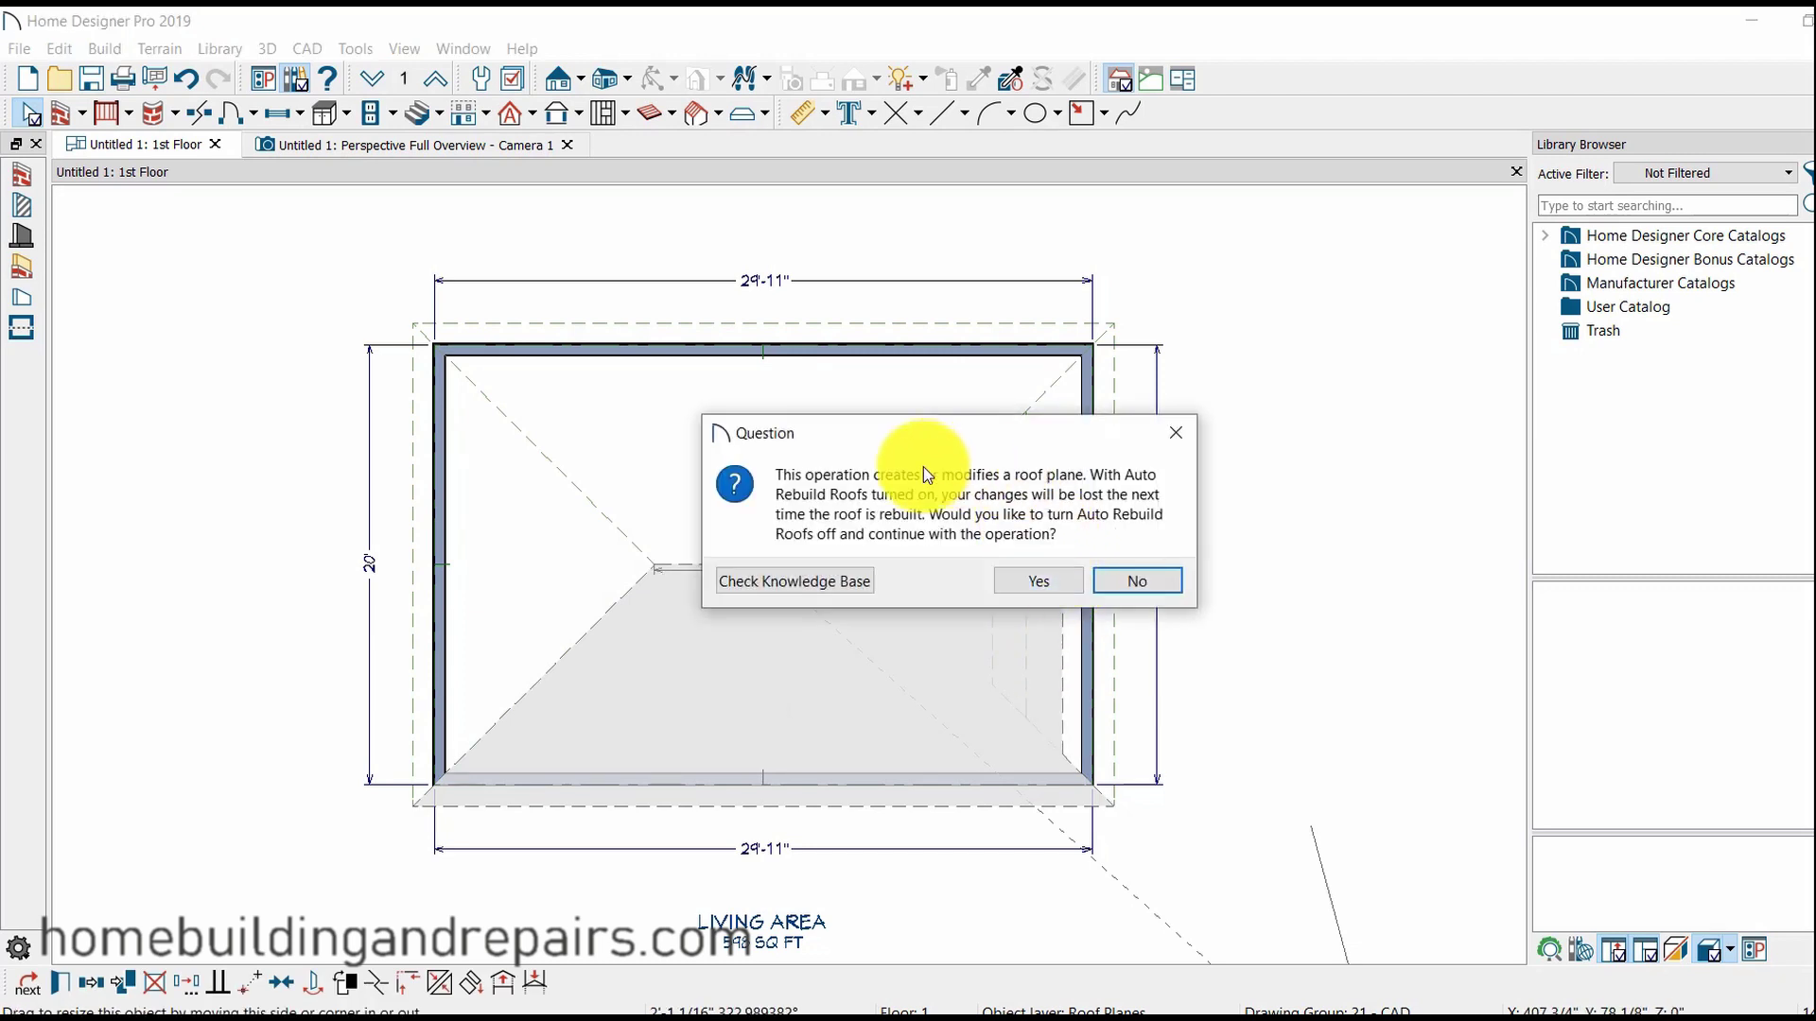
click(1047, 583)
click(1025, 539)
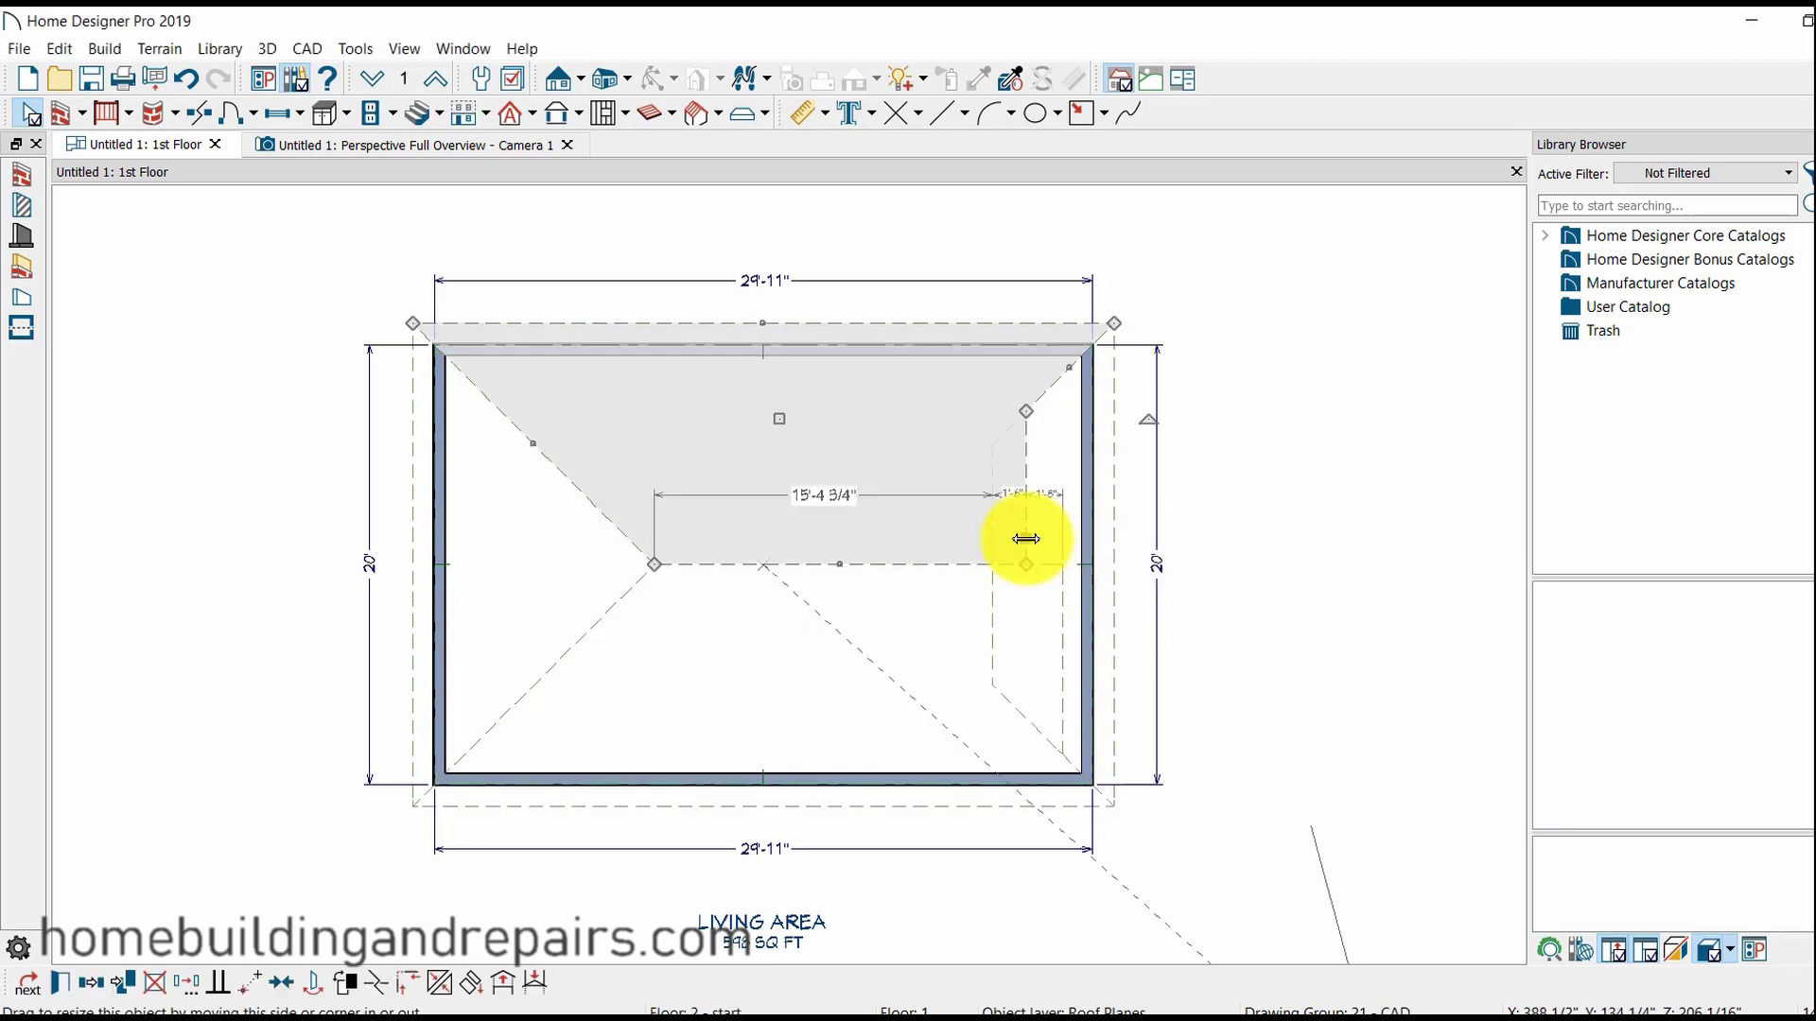
drag(1025, 540, 1062, 563)
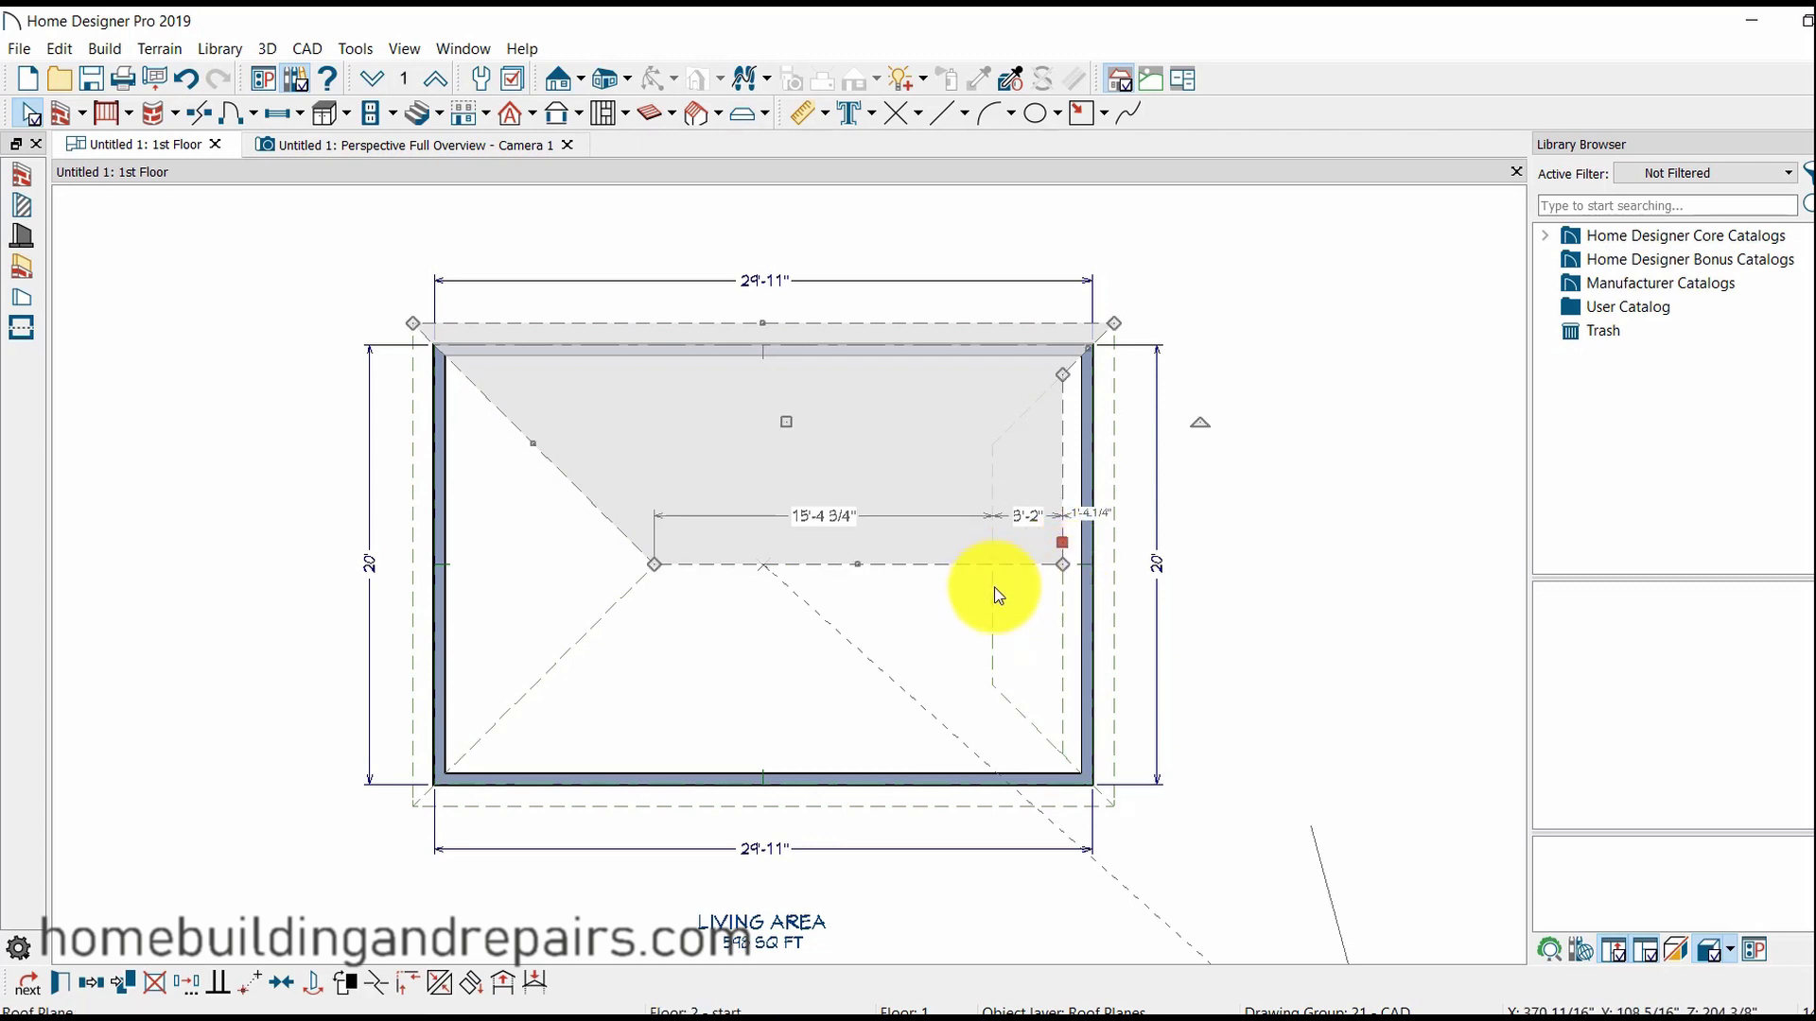
Orbit and zoom the Perspective Full Overview for a close look at the ridge and Dutch gable.
click(493, 152)
mouse_move(945, 526)
mouse_down()
mouse_move(629, 516)
mouse_move(616, 492)
mouse_move(714, 511)
mouse_move(677, 506)
mouse_up()
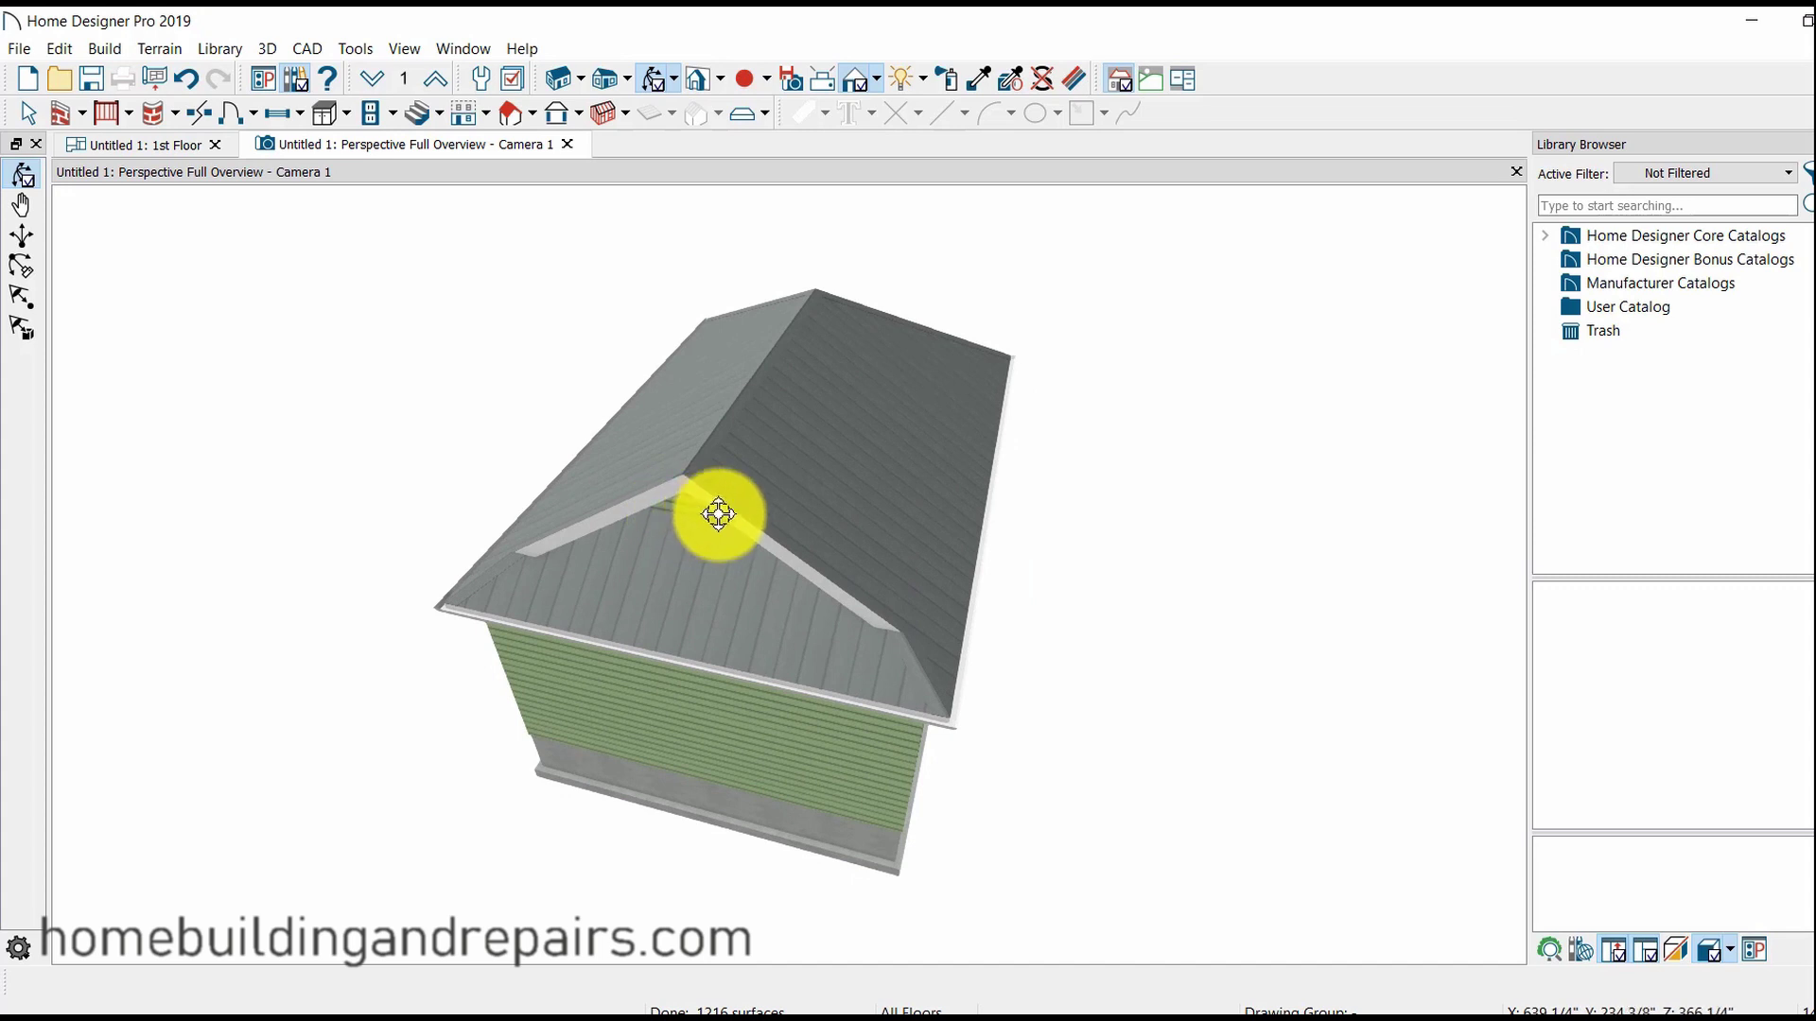
scroll(719, 514, up, 3)
scroll(656, 506, up, 2)
scroll(643, 500, up, 2)
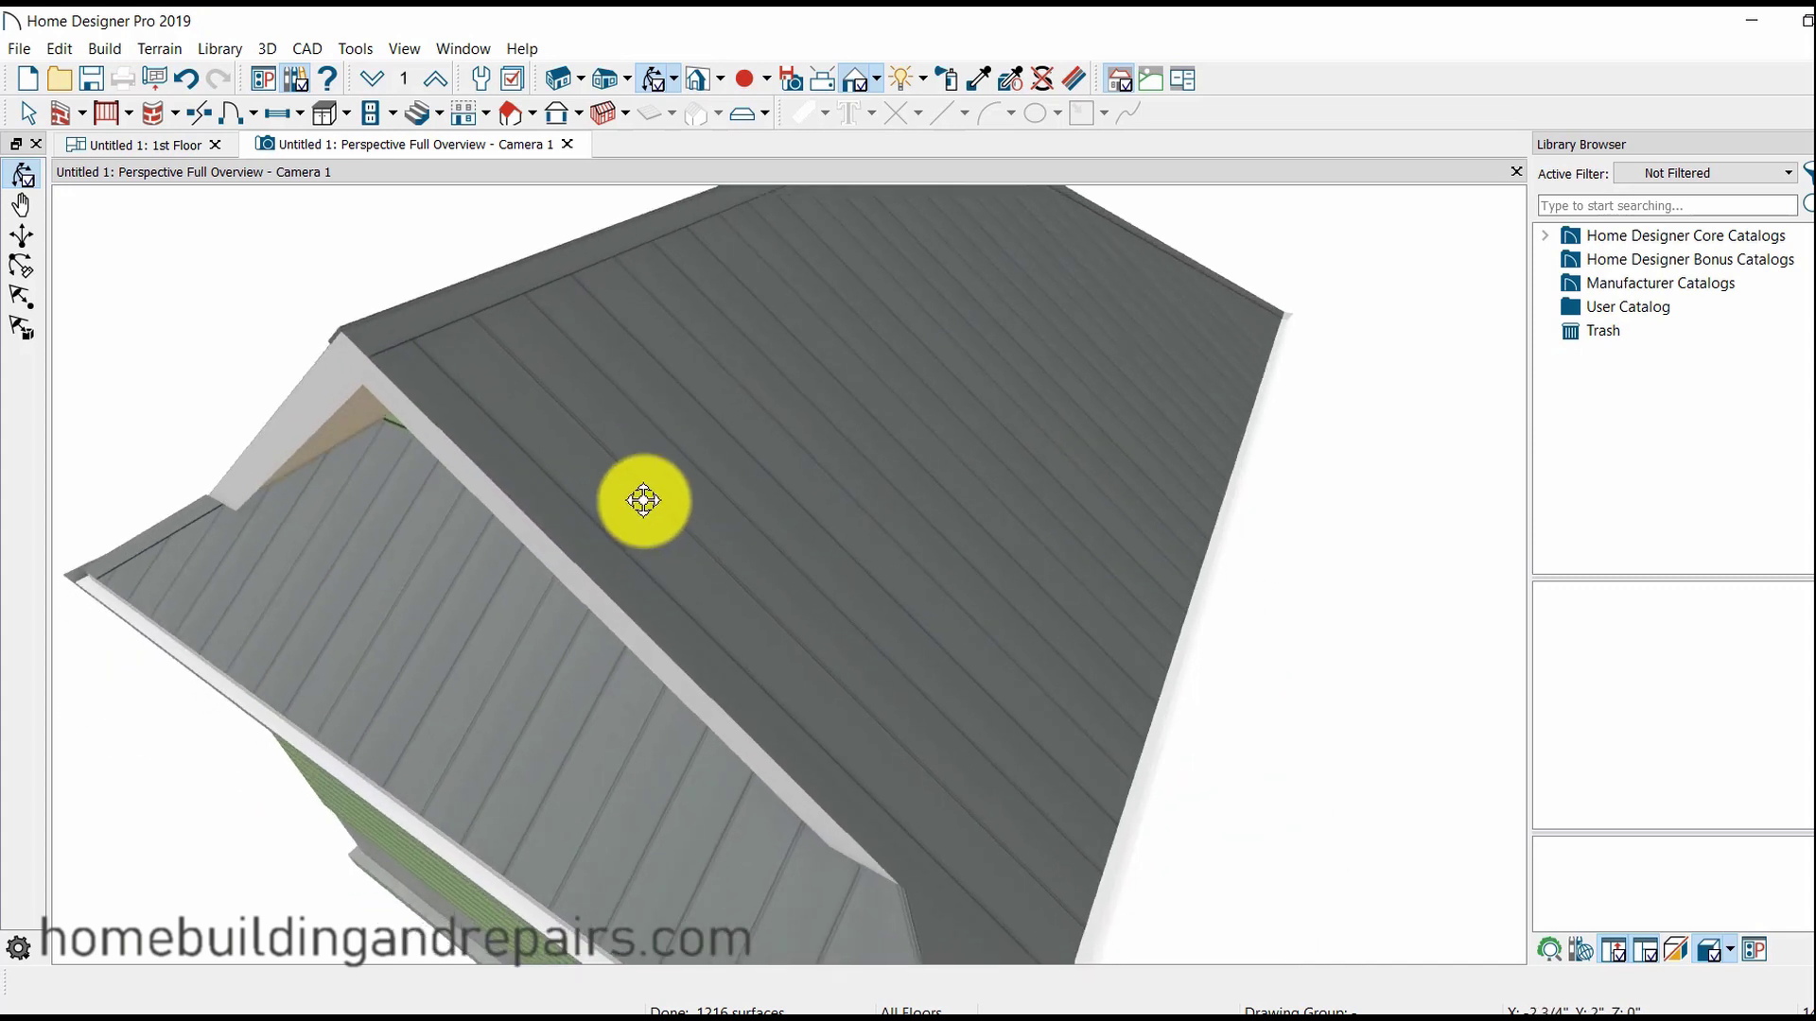
mouse_move(718, 556)
mouse_down()
mouse_move(806, 616)
mouse_move(771, 597)
mouse_move(722, 417)
mouse_up()
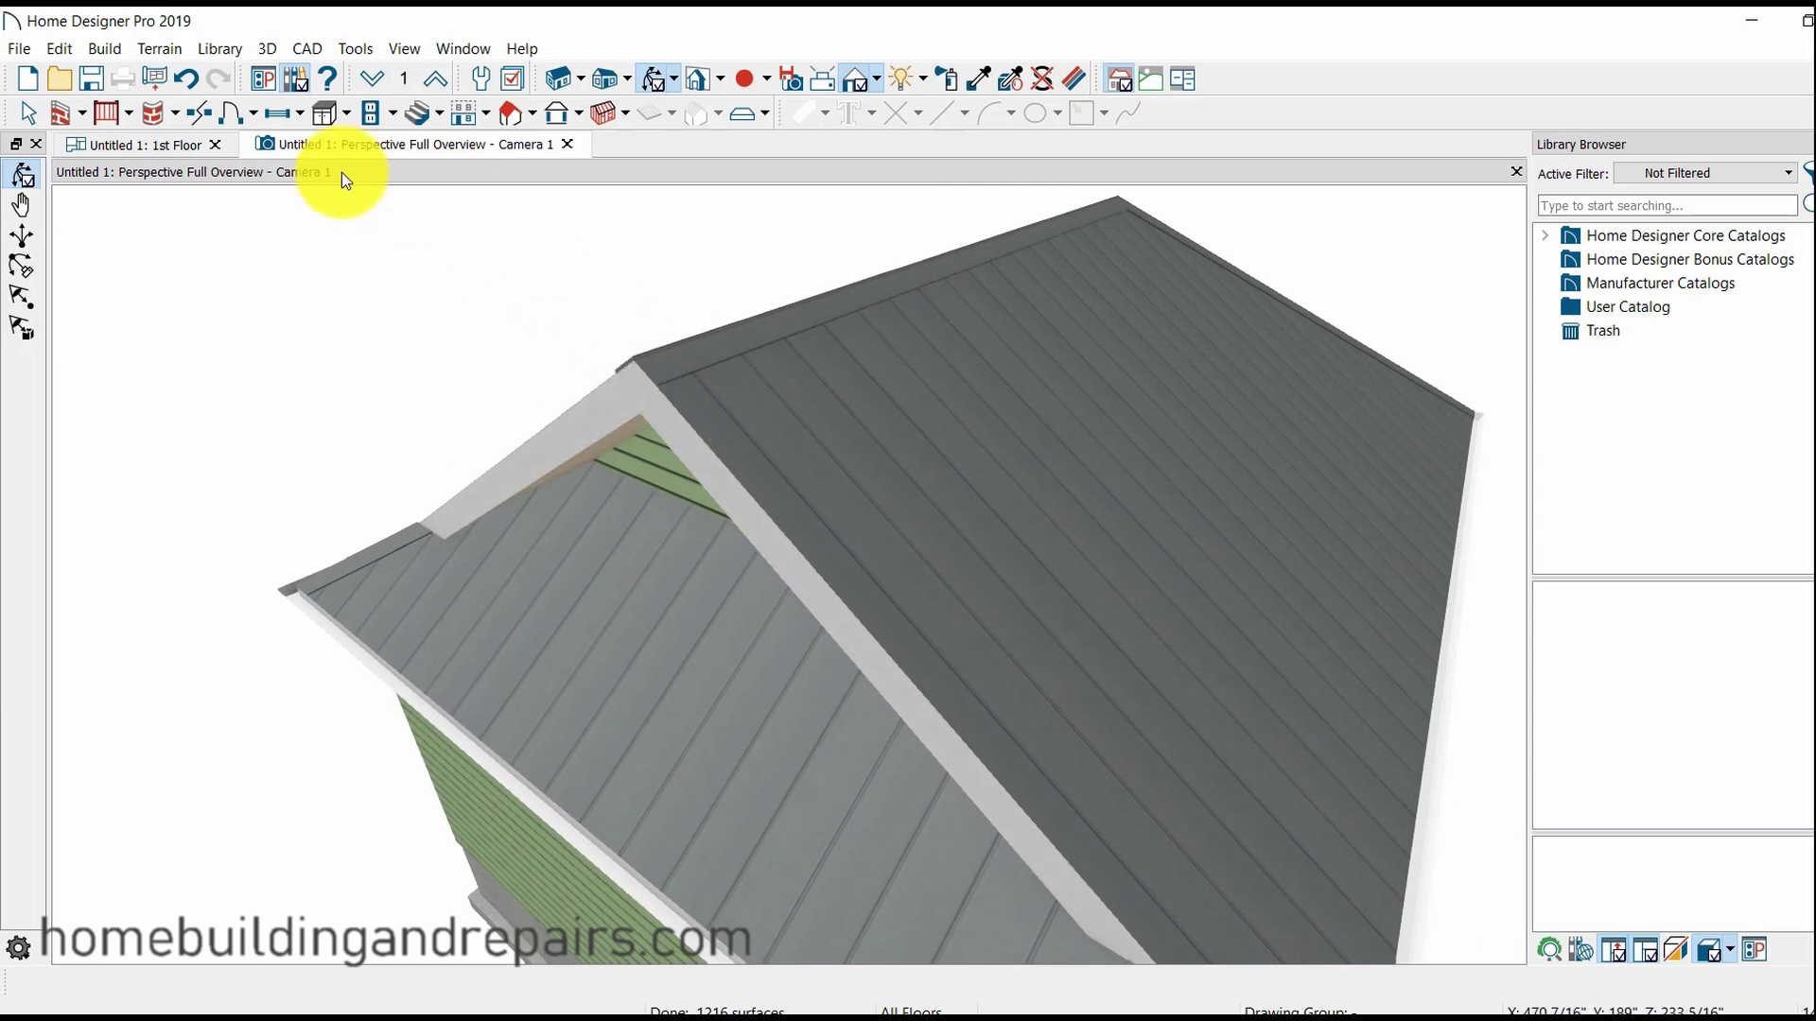
Nudge the right-end plane's inner edge and the top plane's right edge, then inspect in 3D.
click(149, 144)
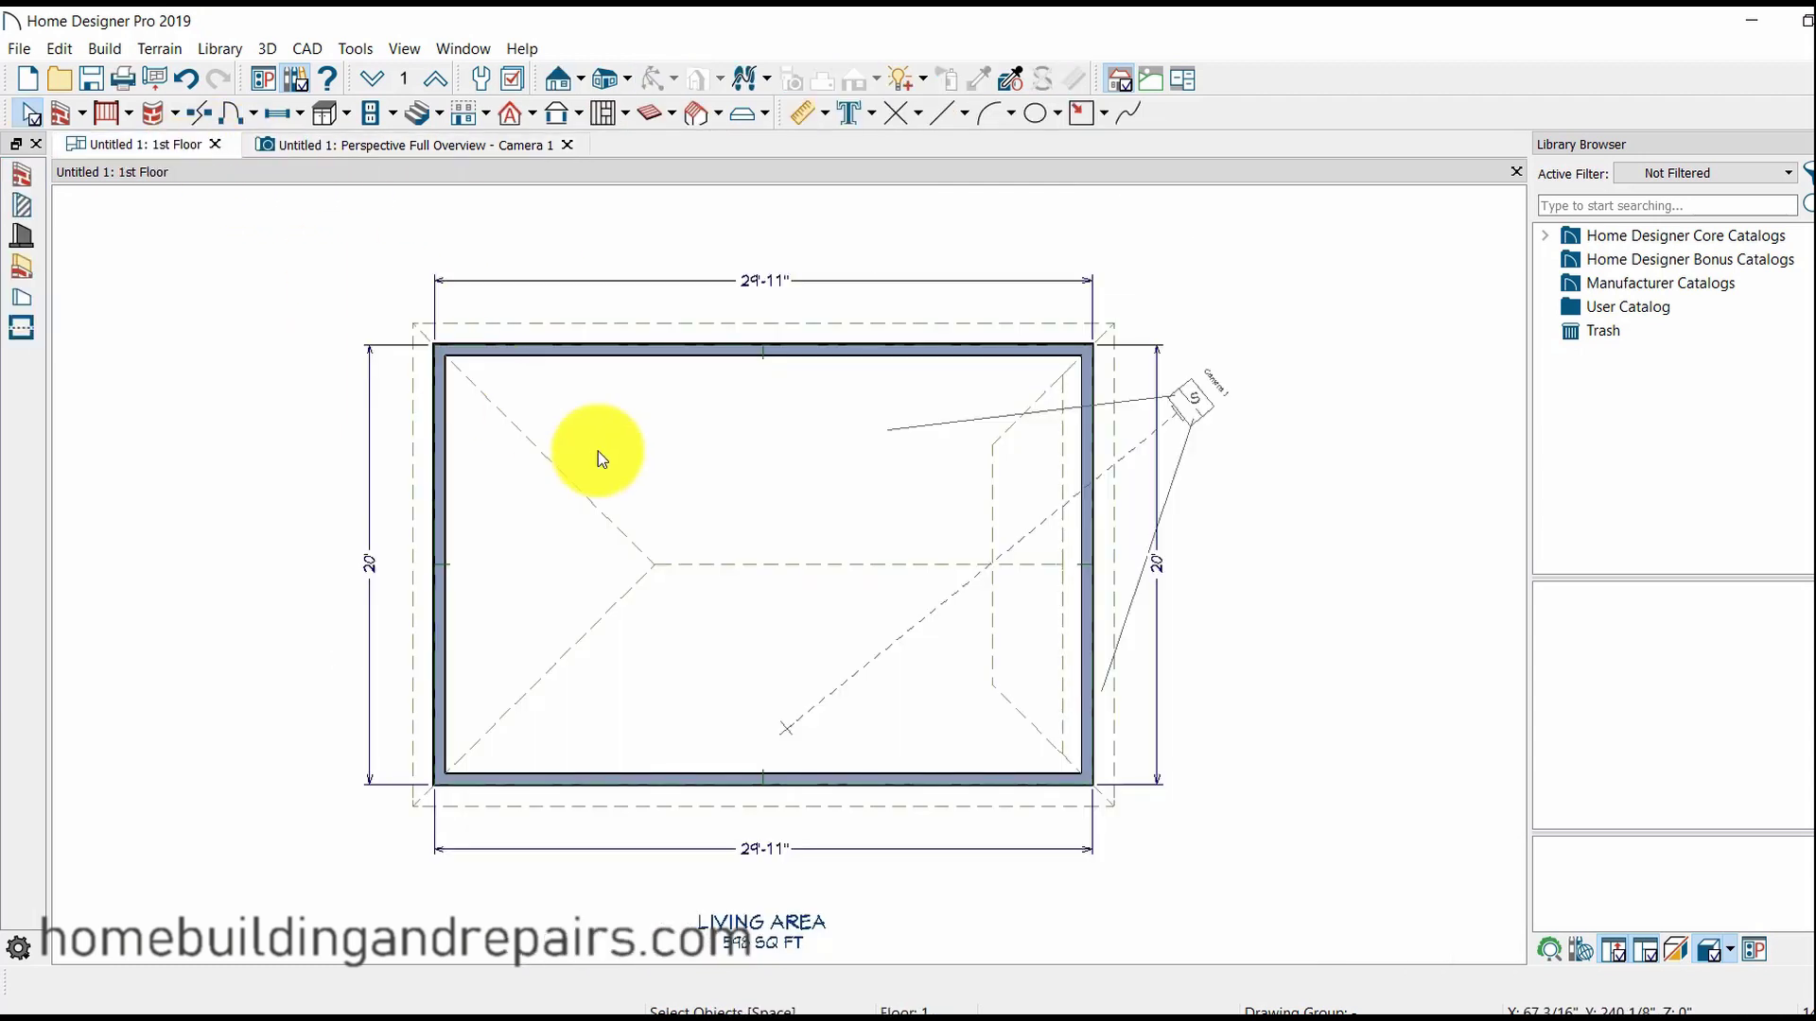
click(998, 545)
drag(995, 537, 1003, 536)
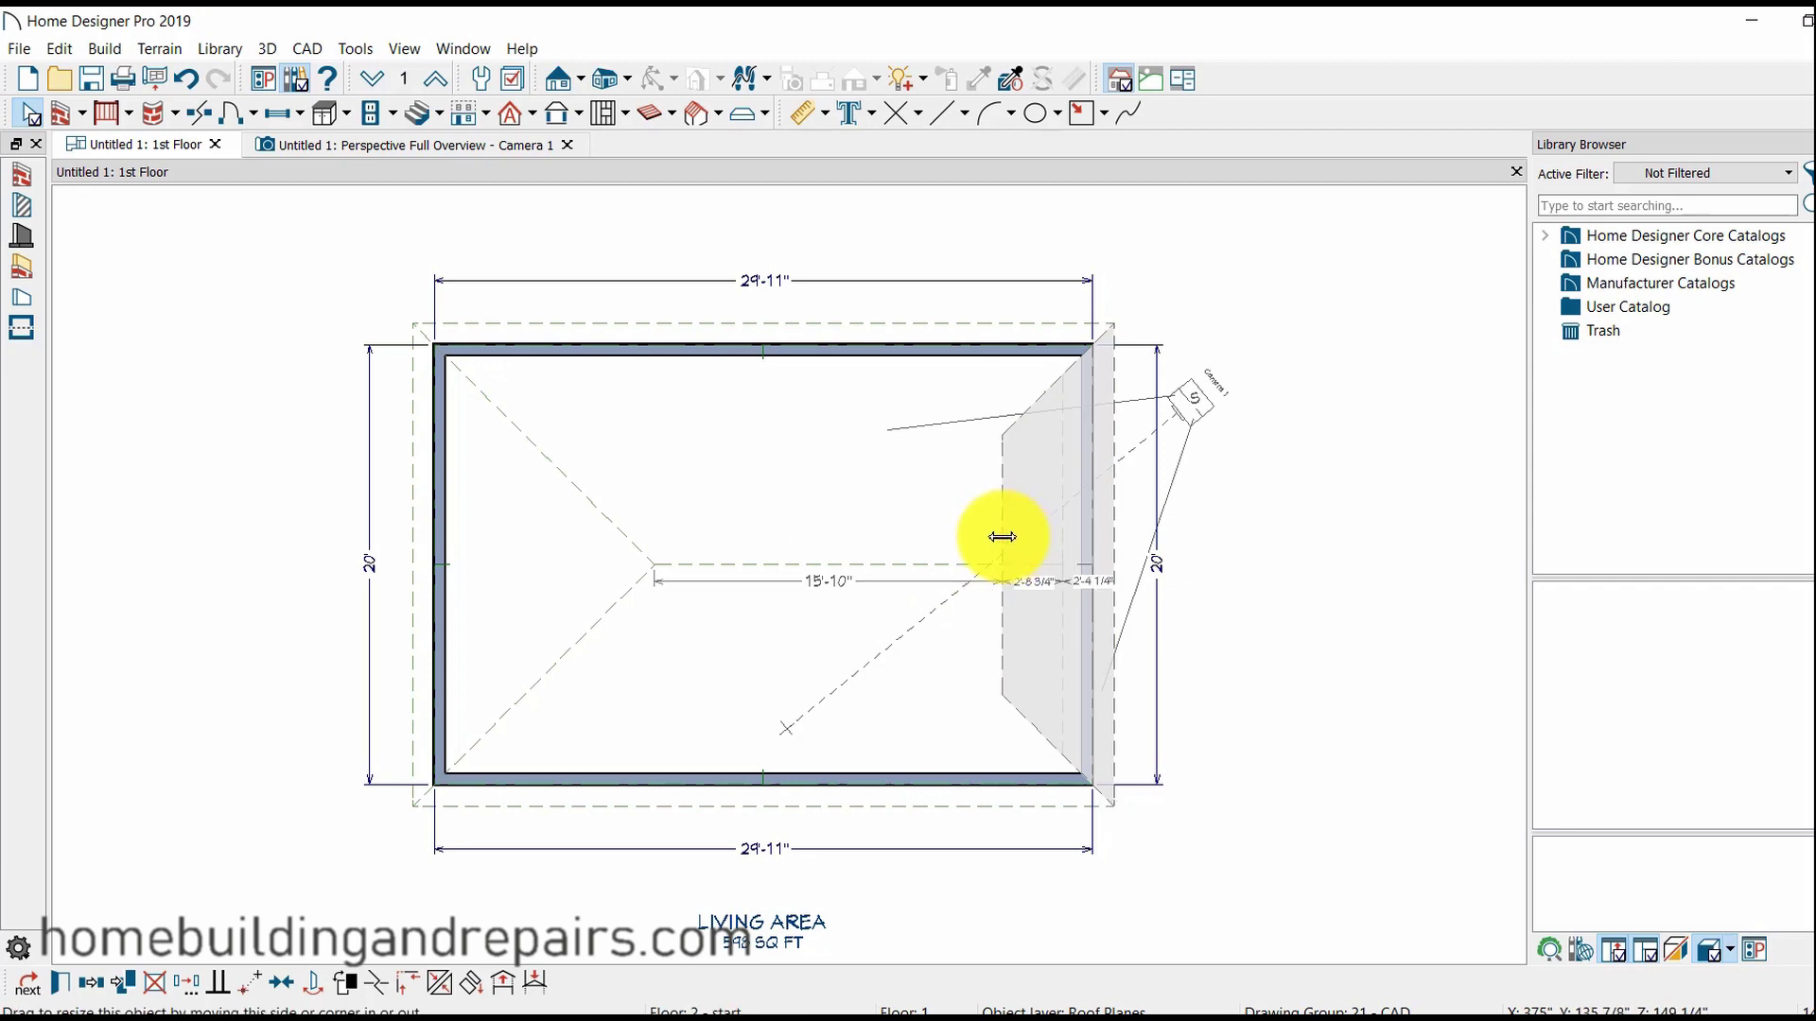
click(1064, 530)
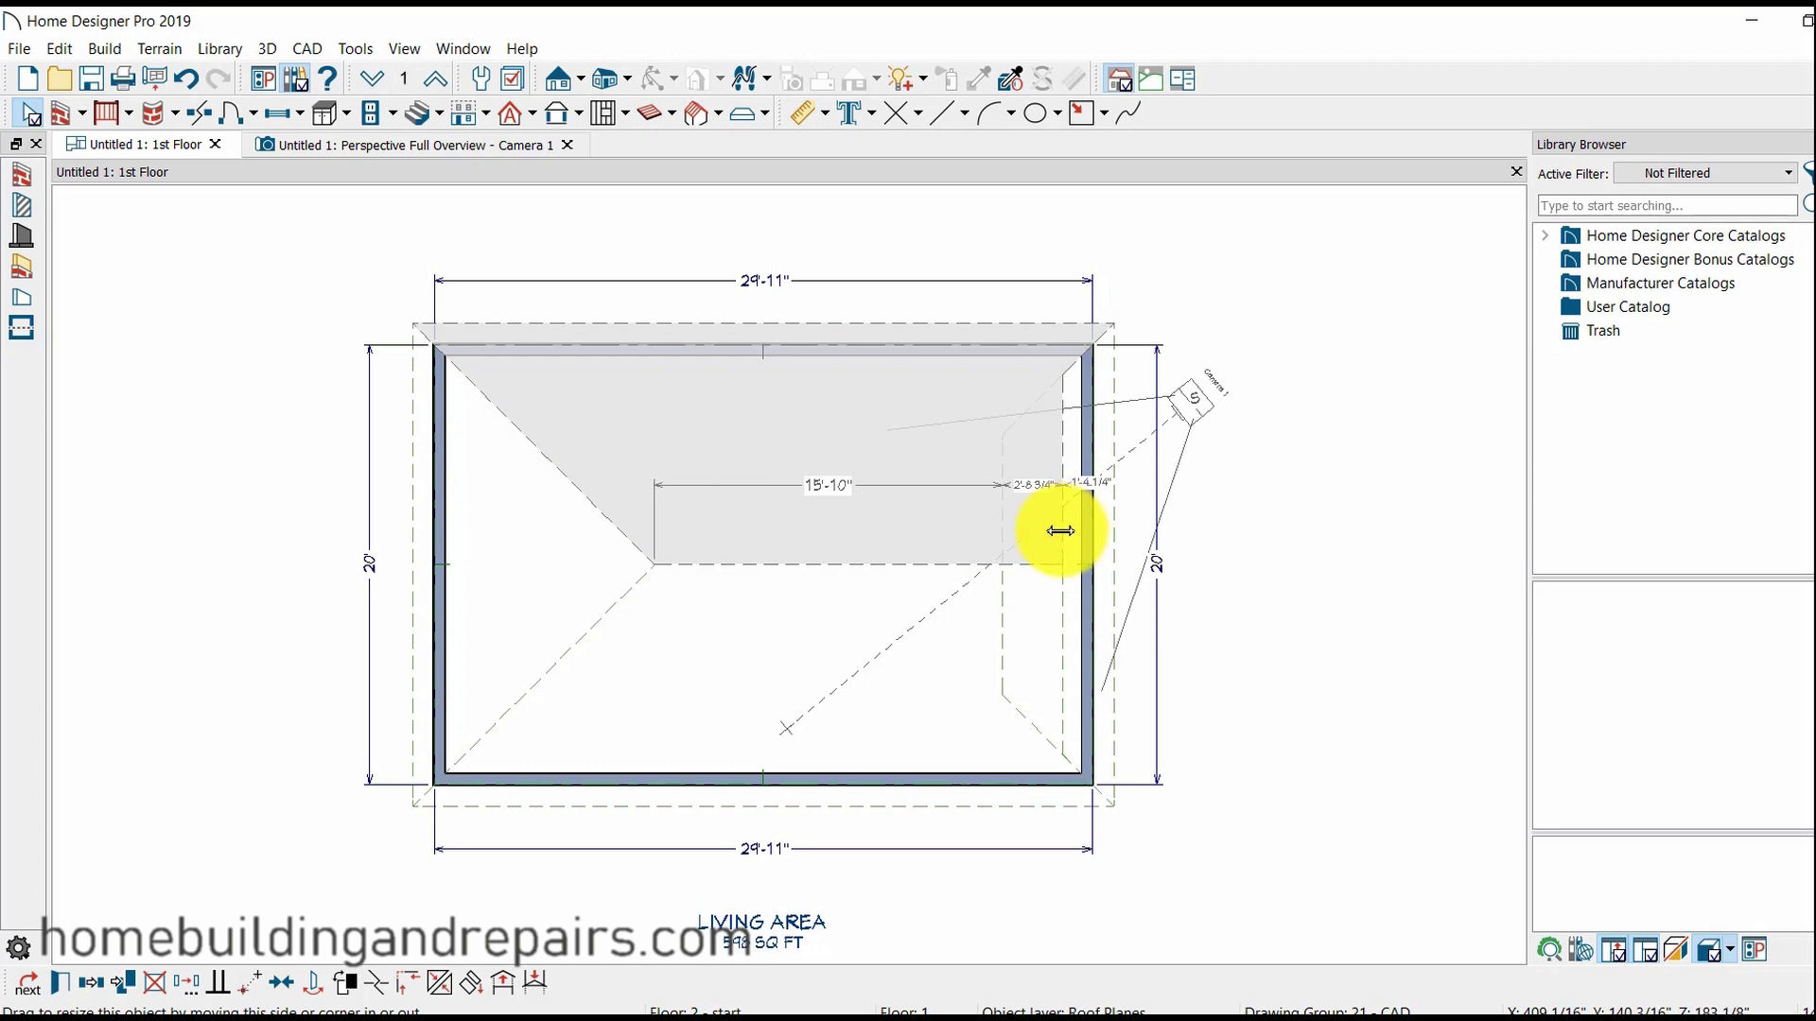
drag(1060, 531, 1059, 531)
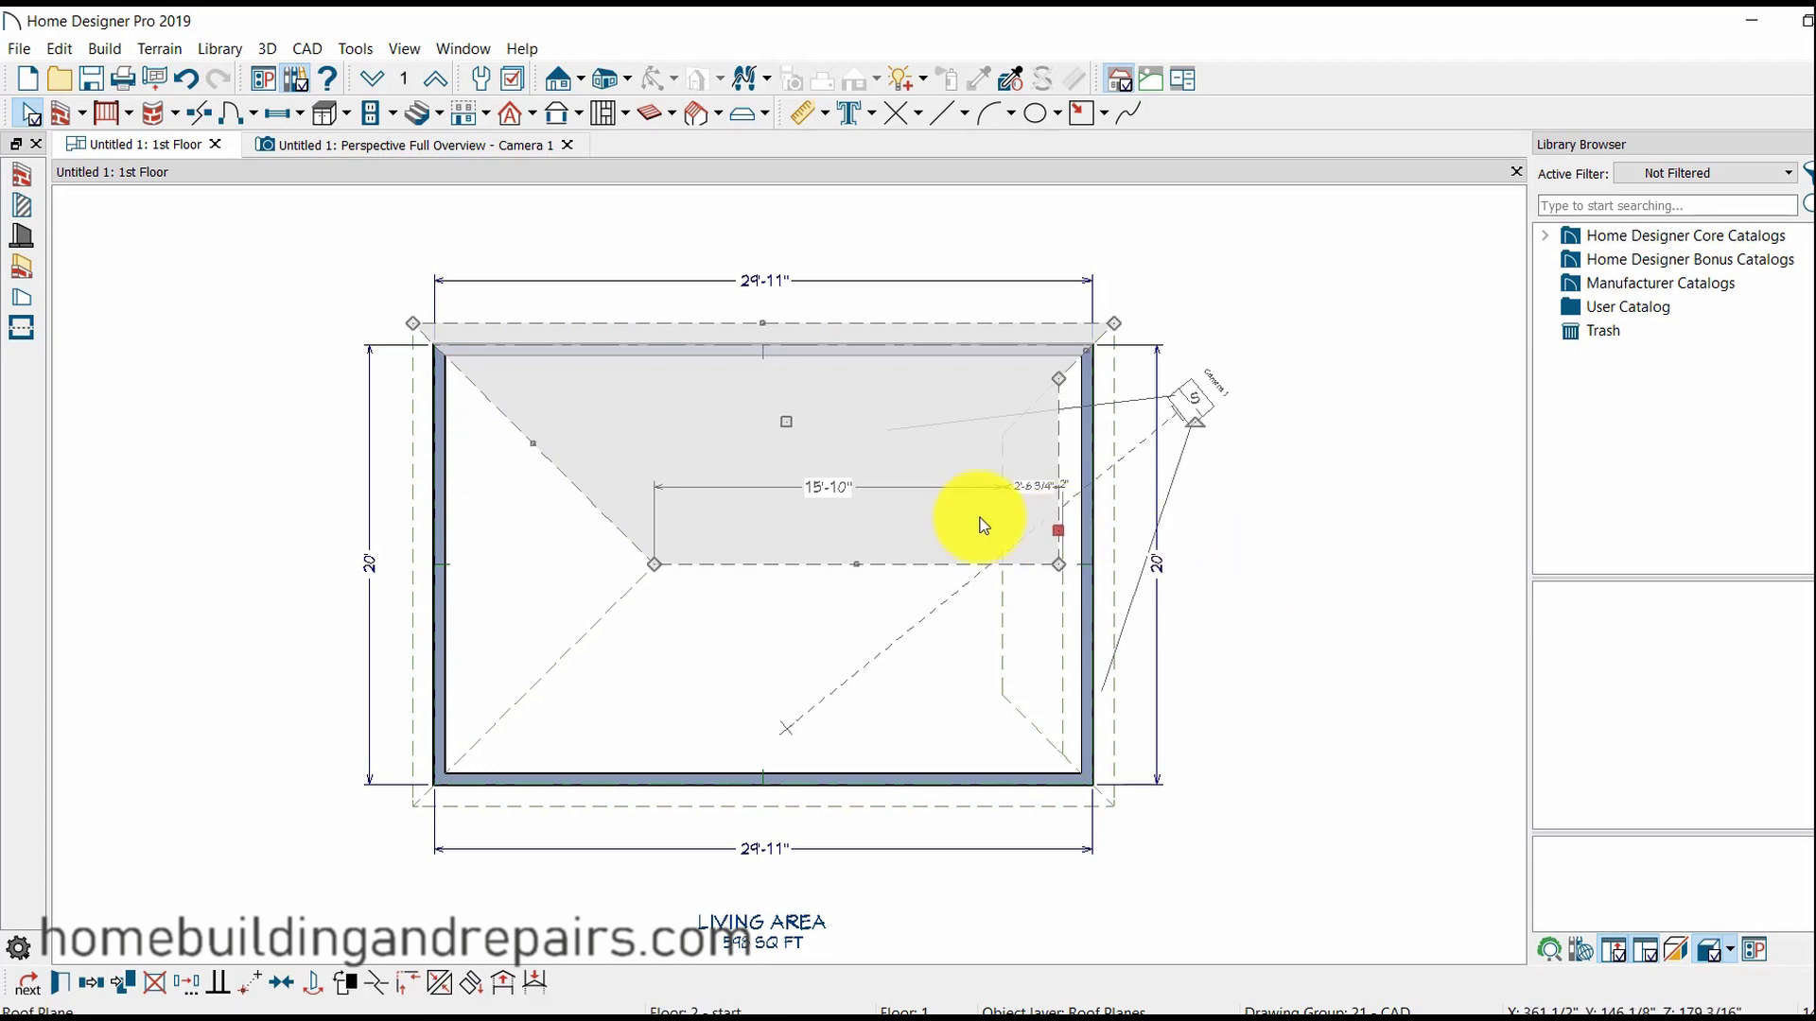
click(365, 160)
mouse_move(714, 595)
mouse_down()
mouse_move(641, 591)
mouse_move(669, 604)
mouse_move(608, 611)
mouse_move(706, 653)
mouse_move(646, 635)
mouse_up()
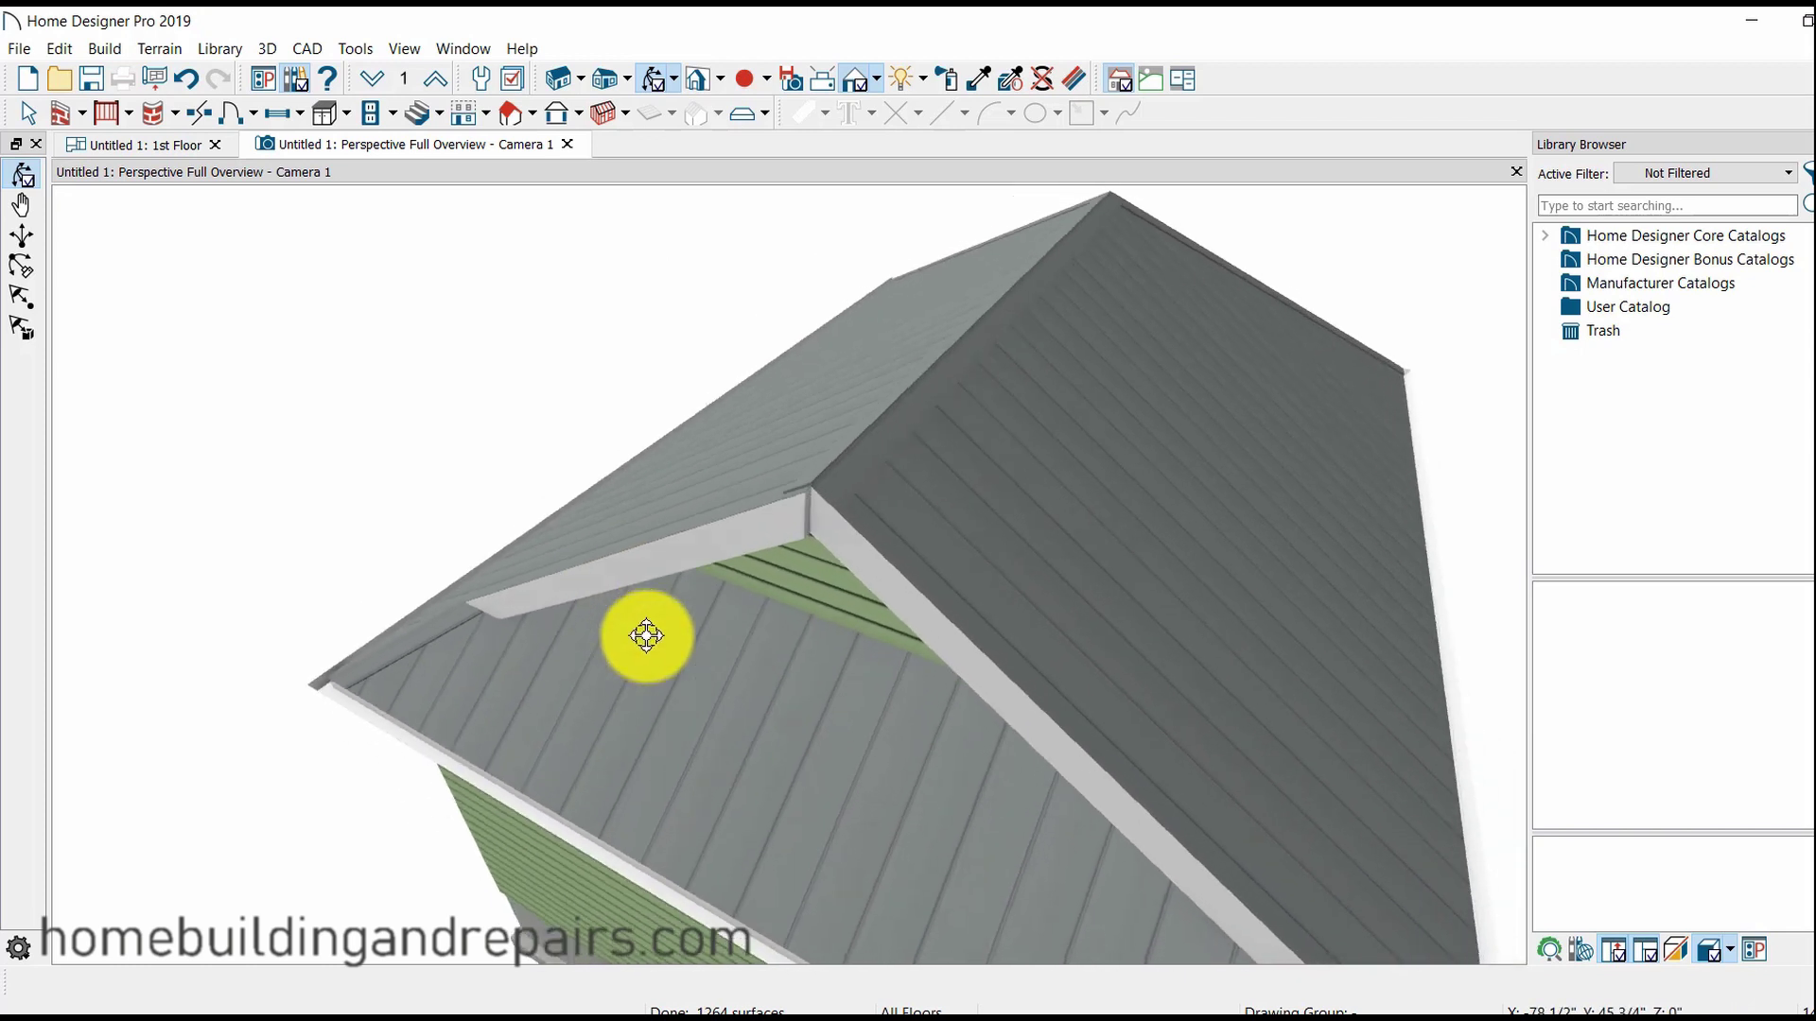
Push the roof plane near the right wall out to 2'-8 3/4" and check it in 3D.
click(181, 147)
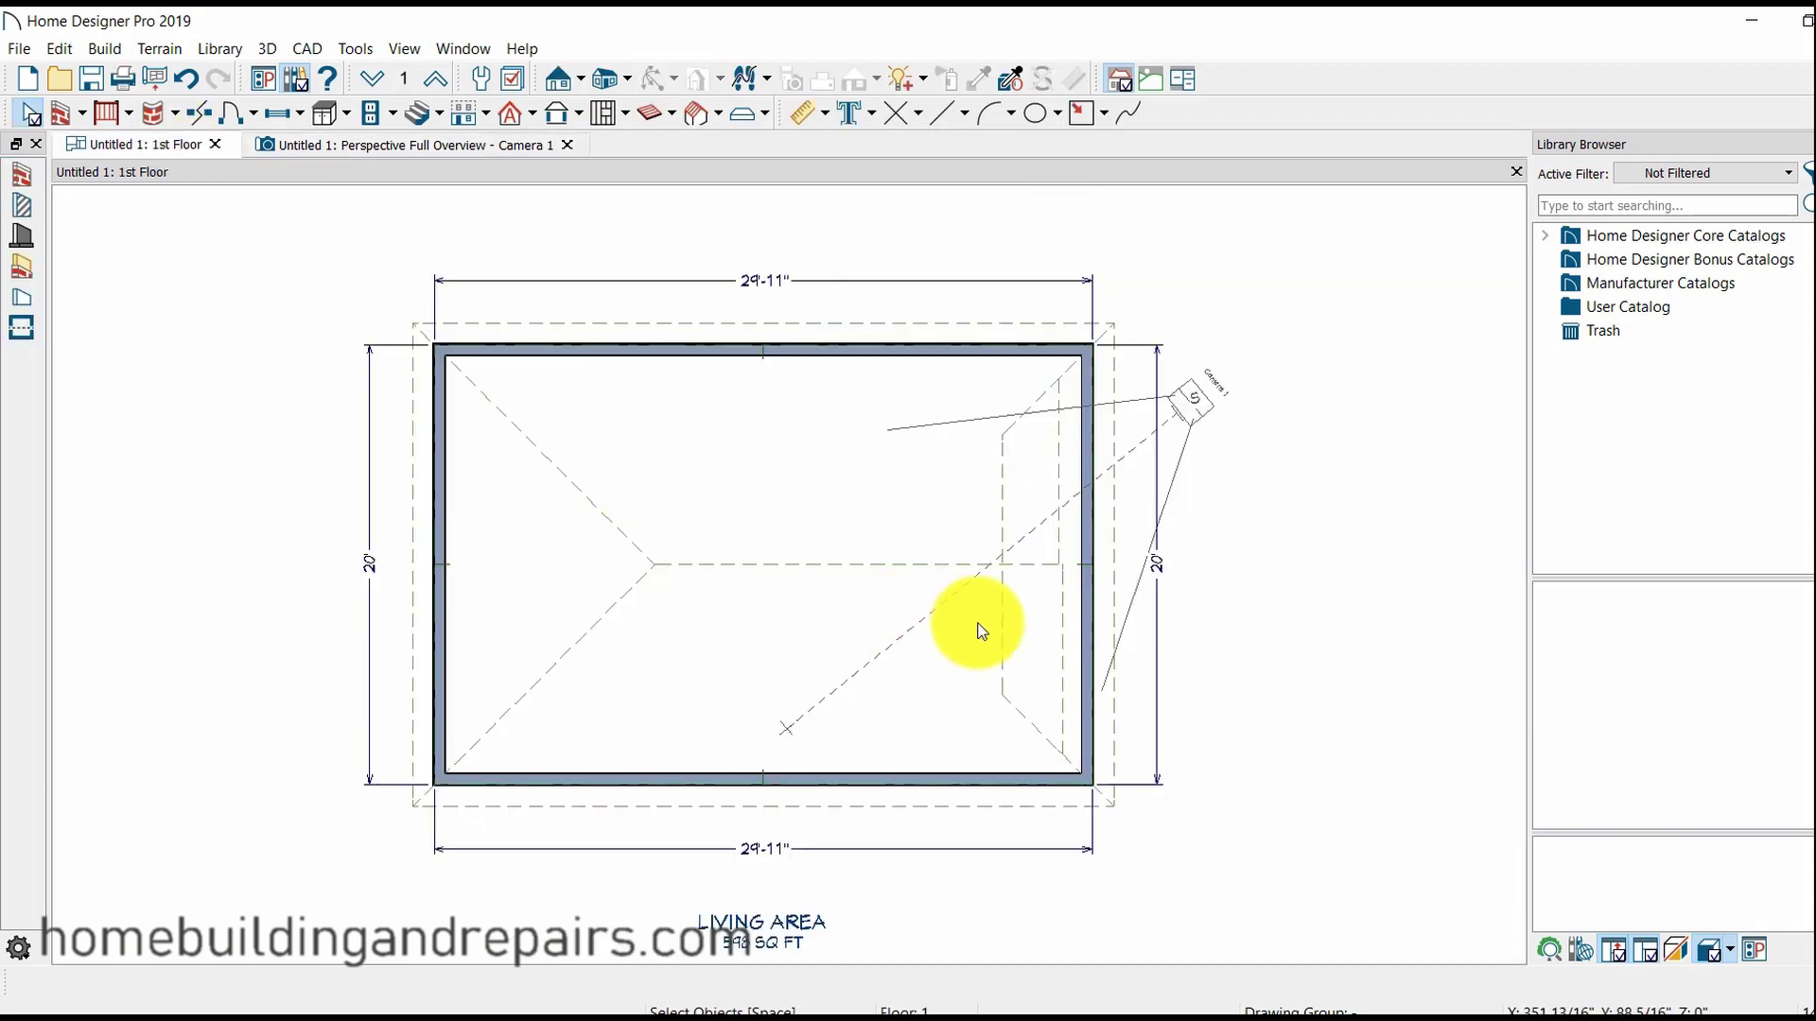
scroll(979, 630, up, 2)
scroll(1046, 608, up, 2)
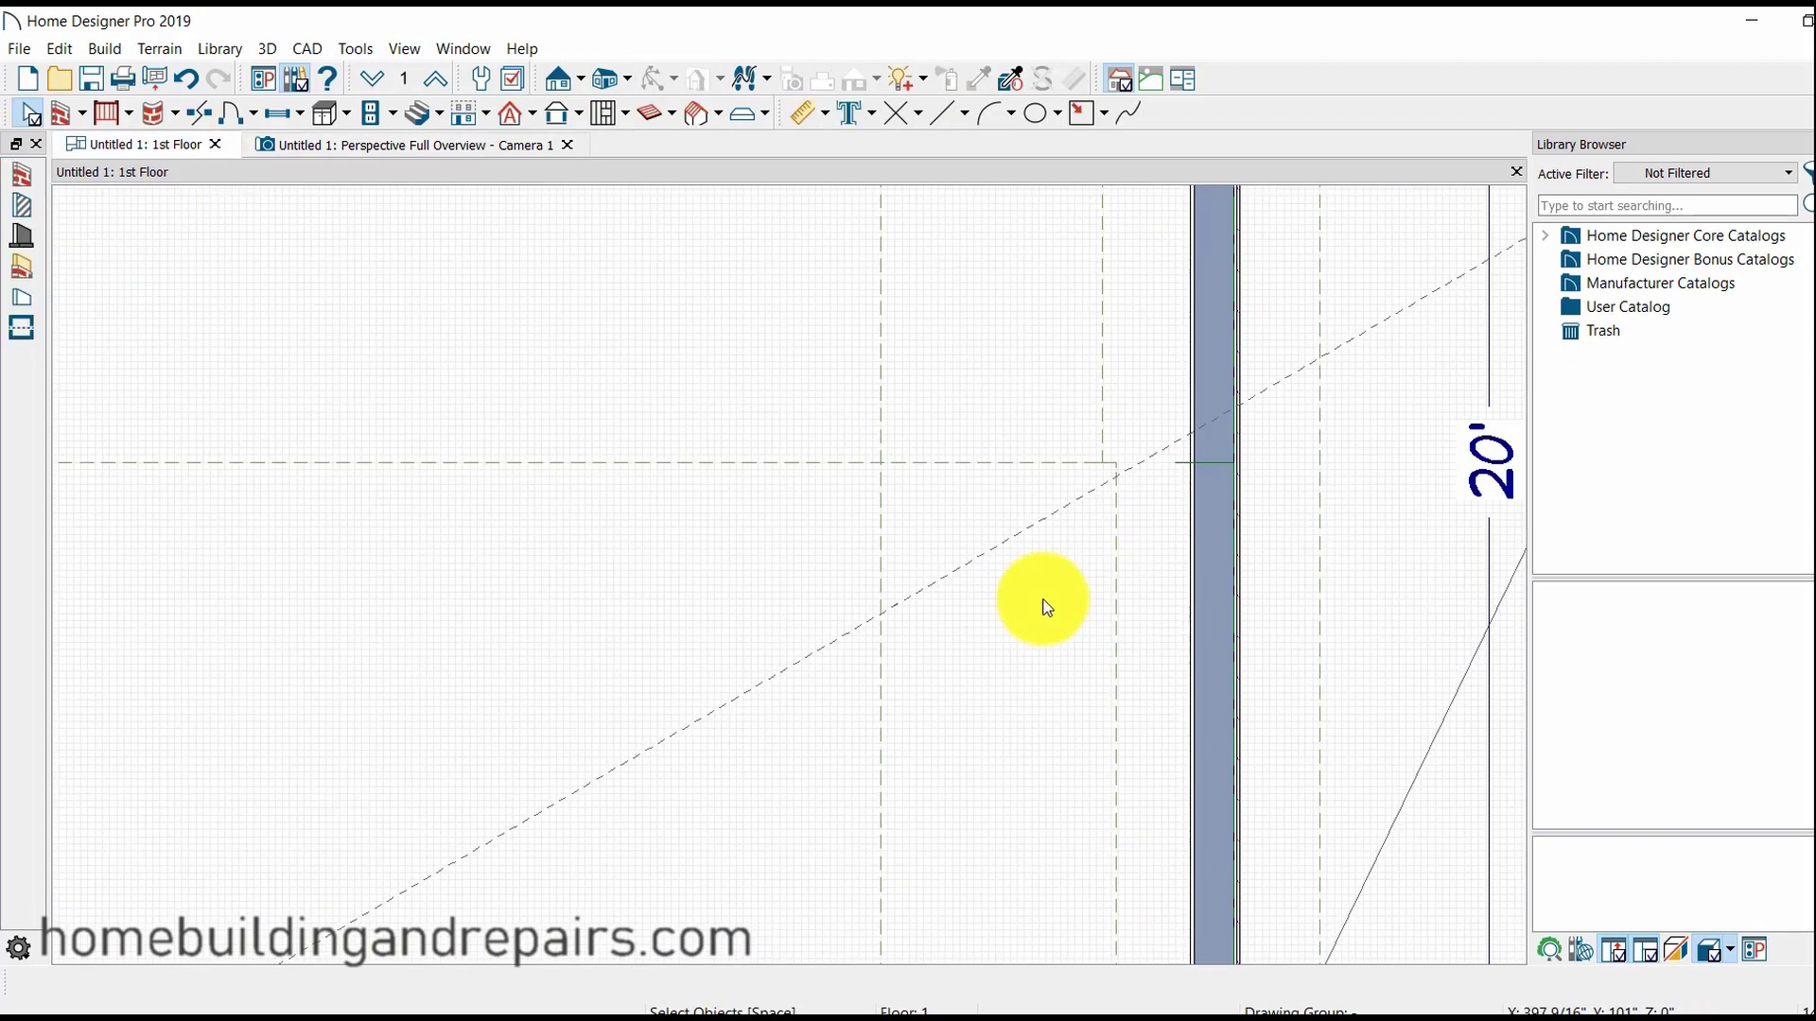
click(1102, 406)
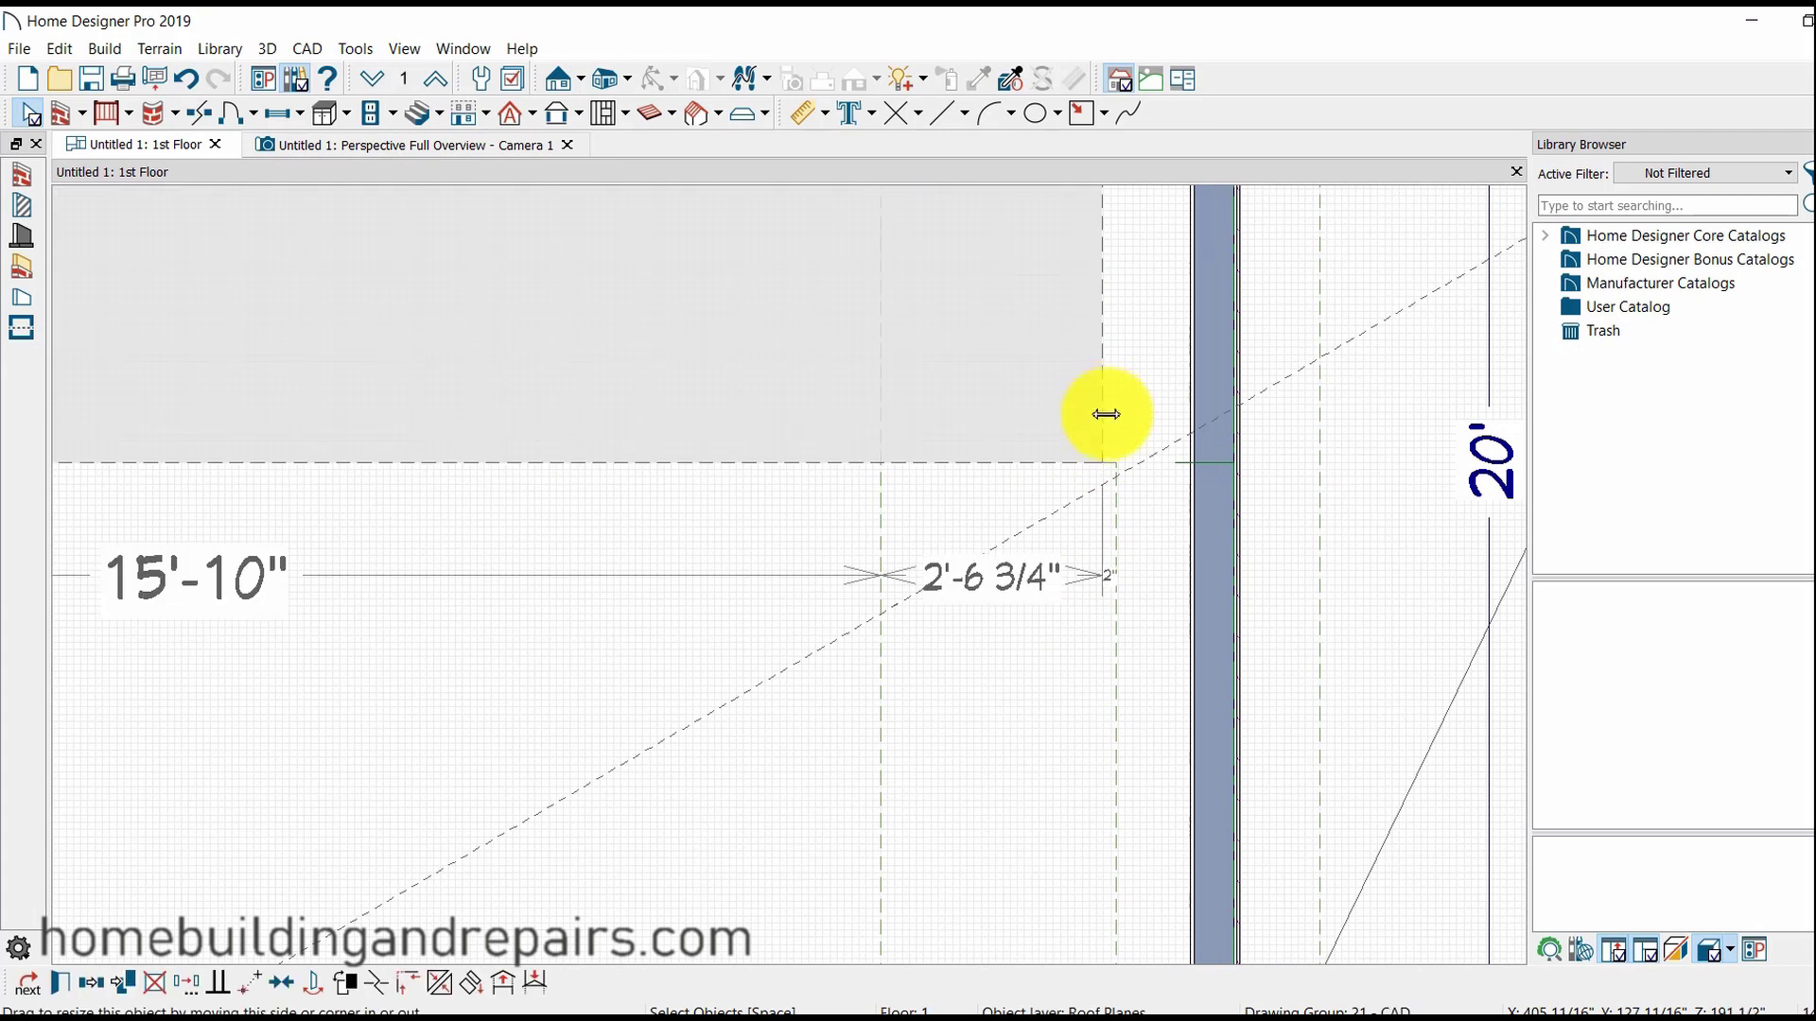
drag(1106, 414, 1114, 418)
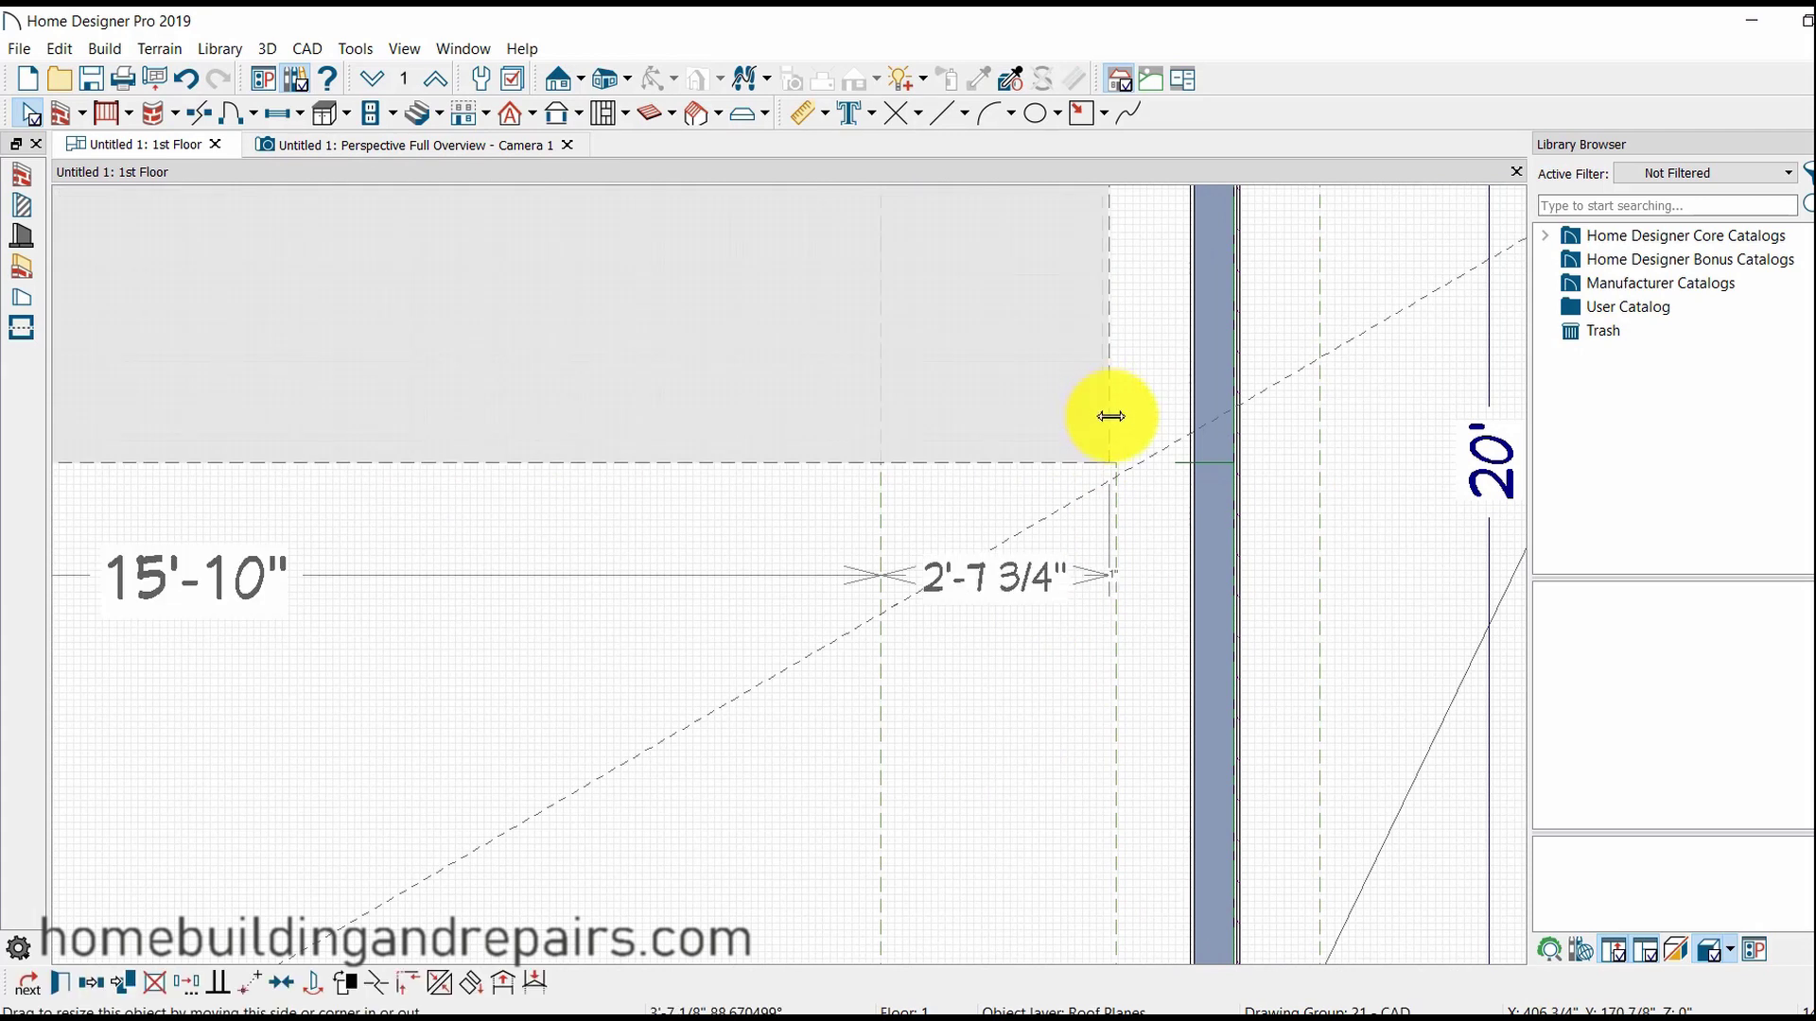
click(285, 144)
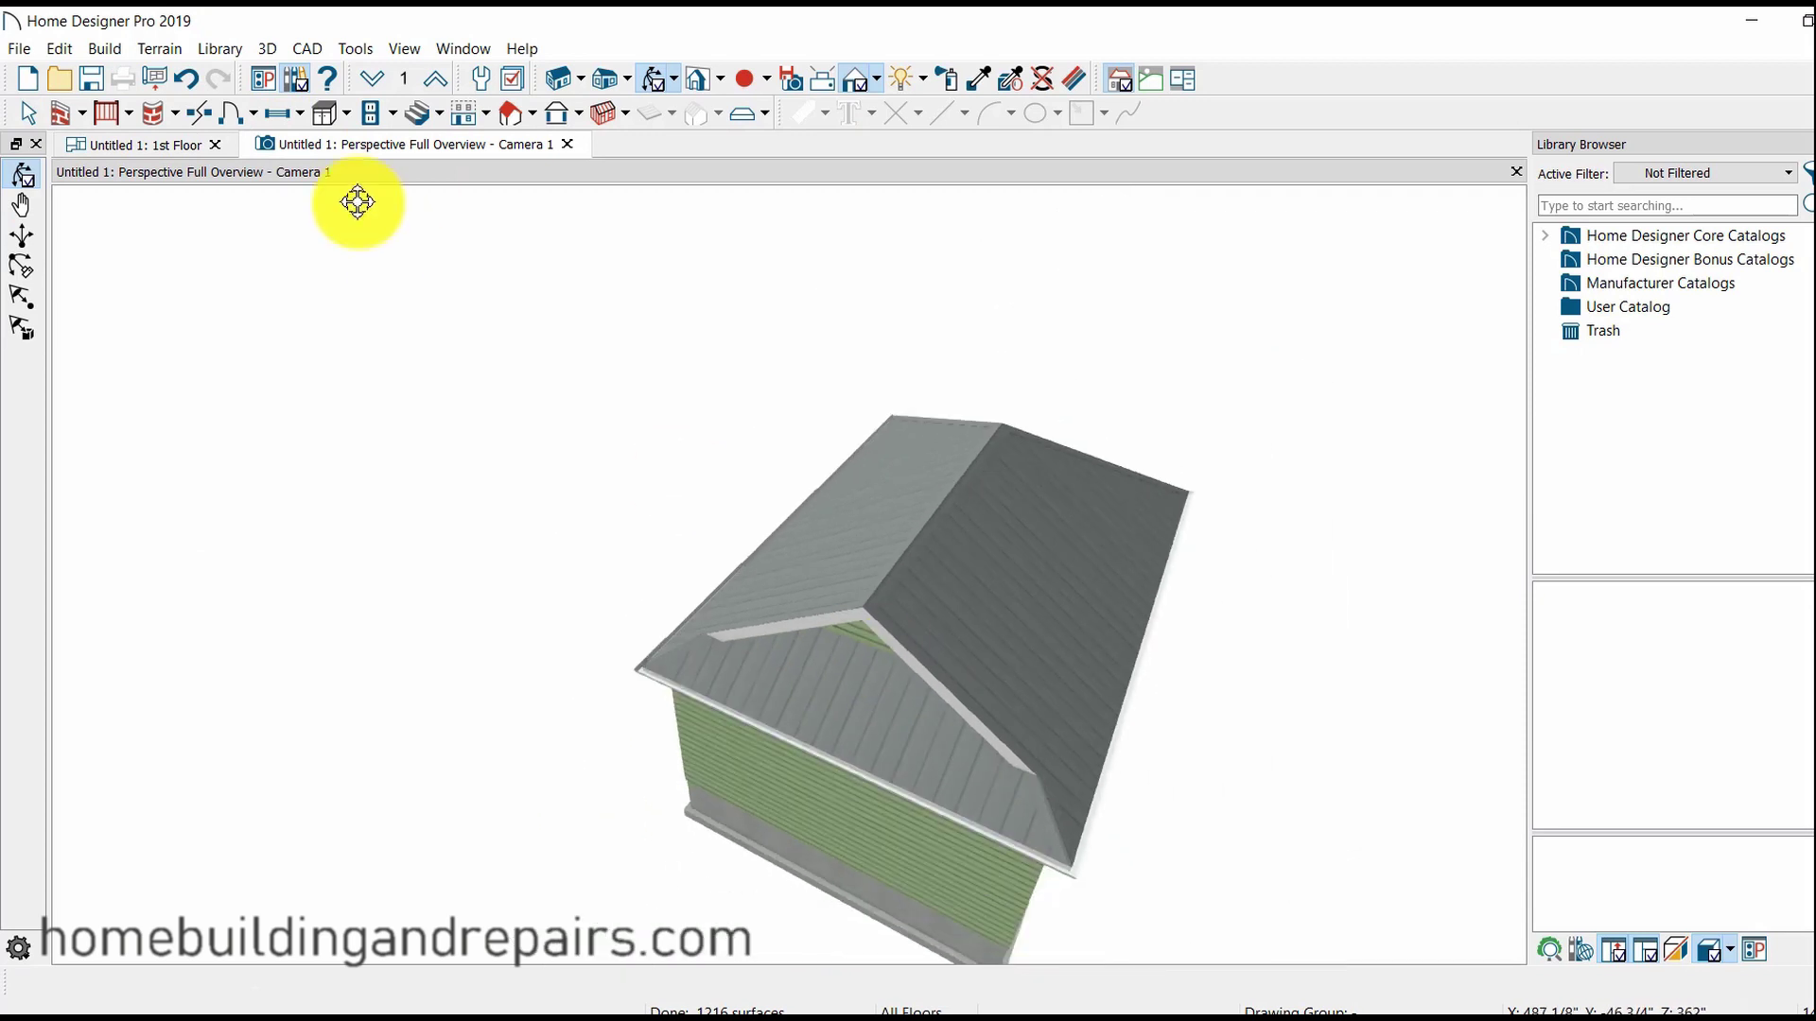
Pull the right-end roof plane's inner edge outward toward the right wall.
click(149, 143)
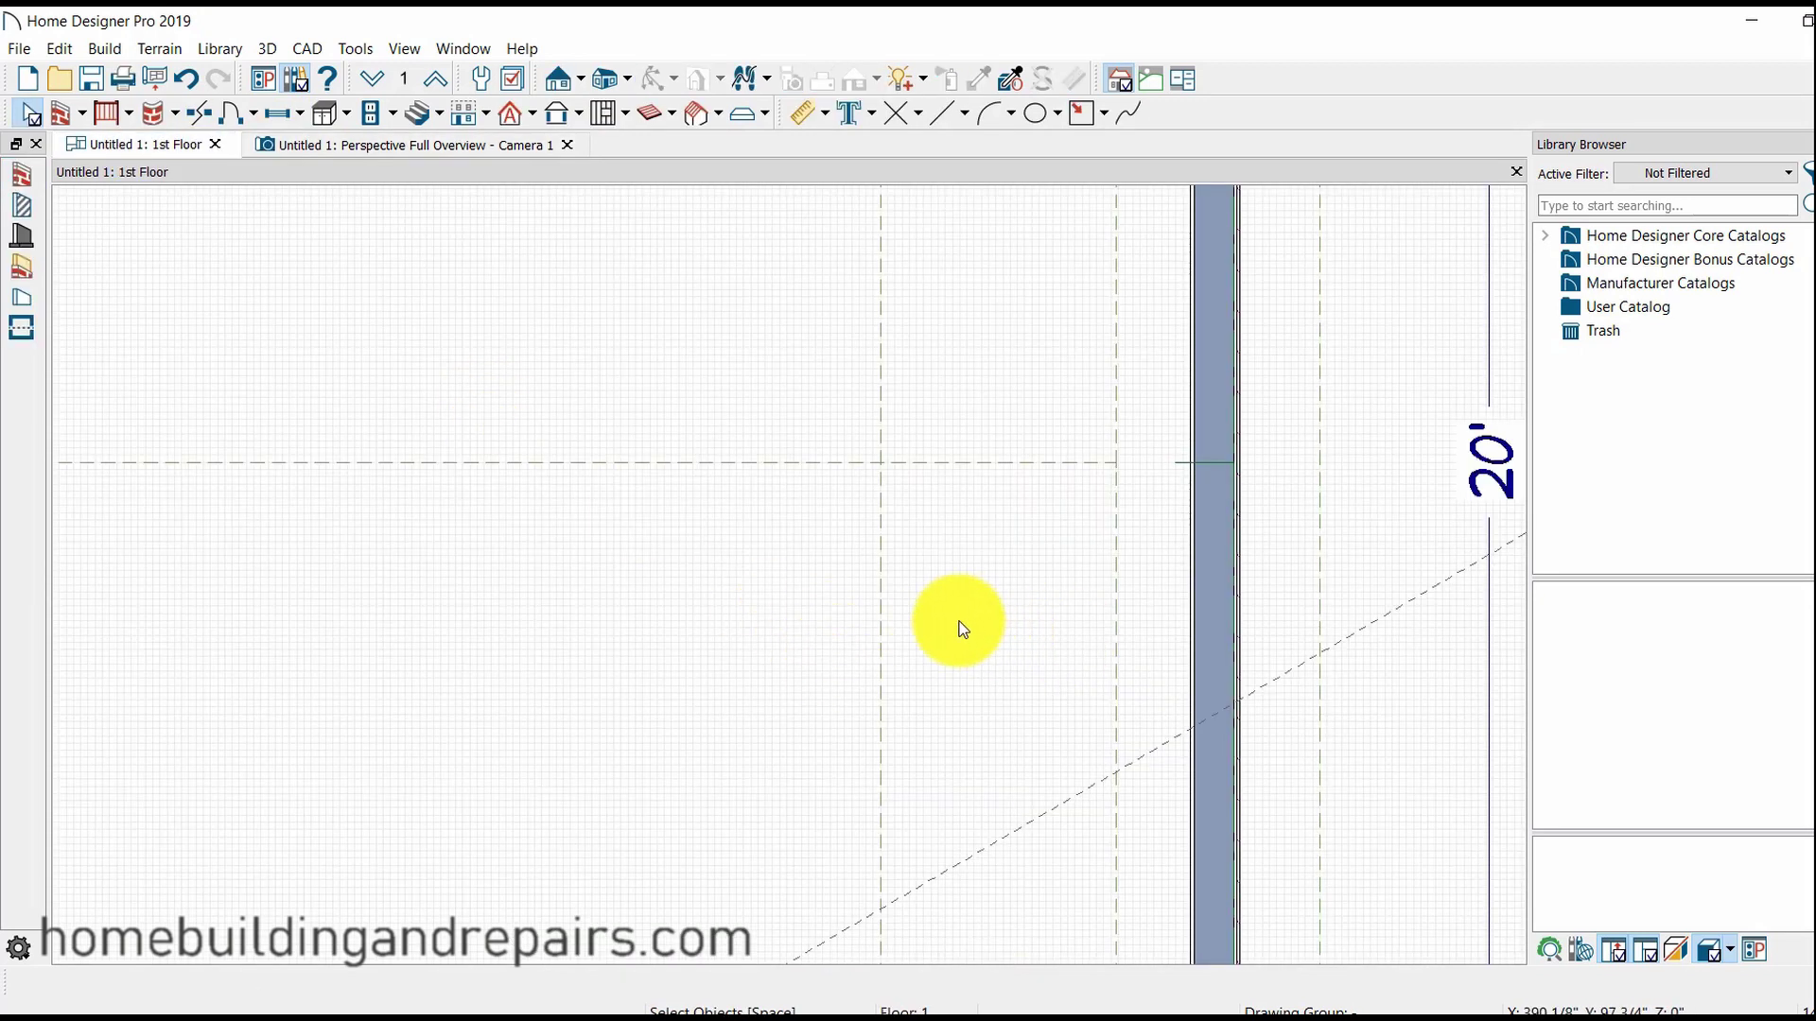
scroll(795, 660, down, 4)
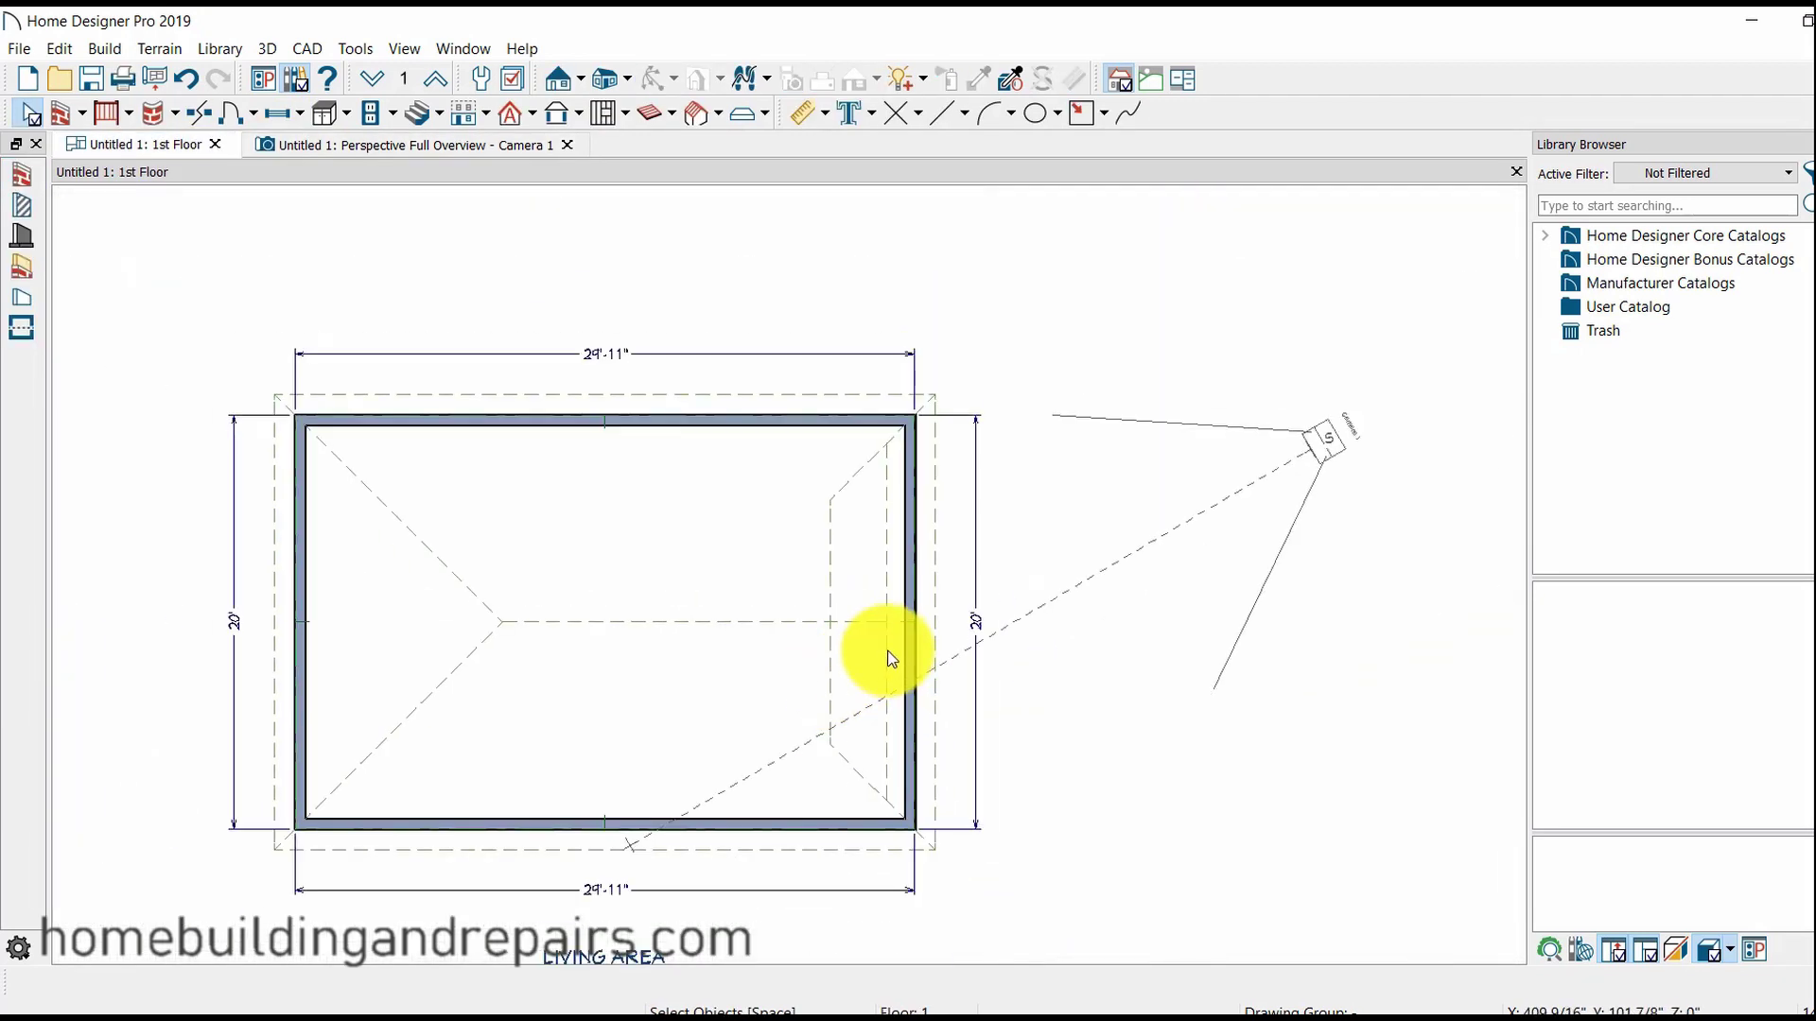
click(834, 655)
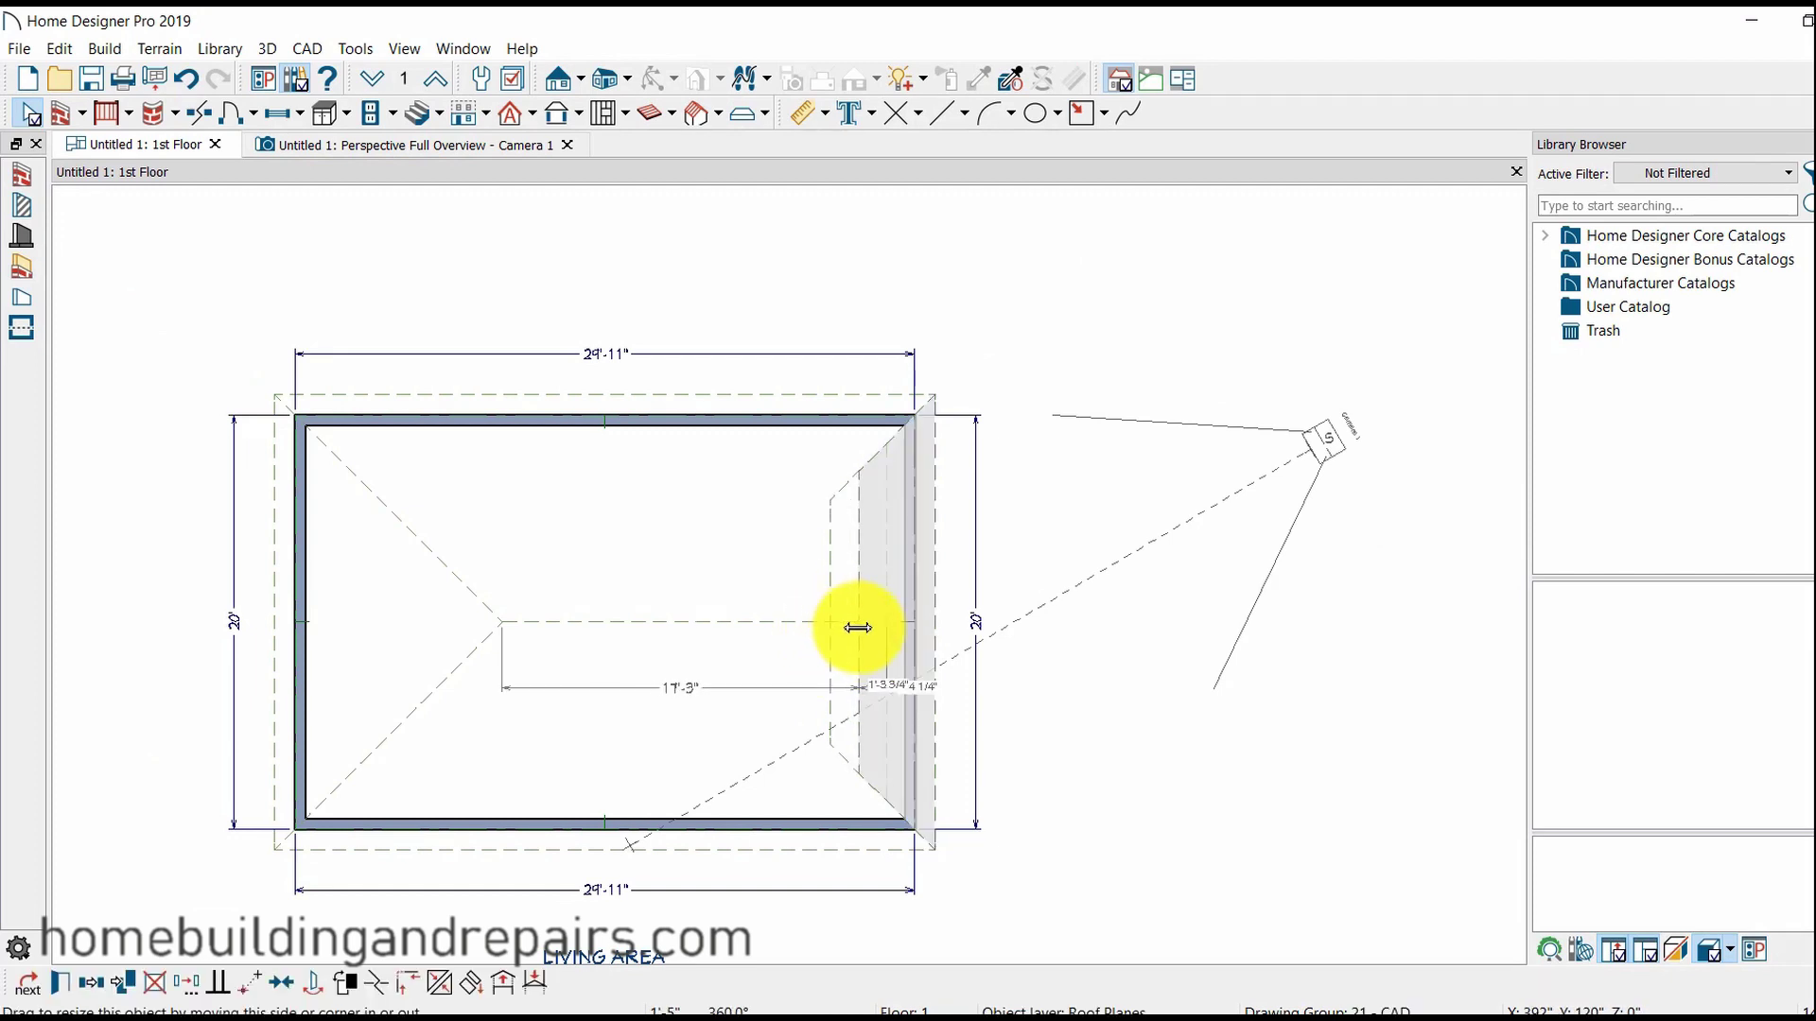
drag(833, 625, 859, 624)
click(438, 153)
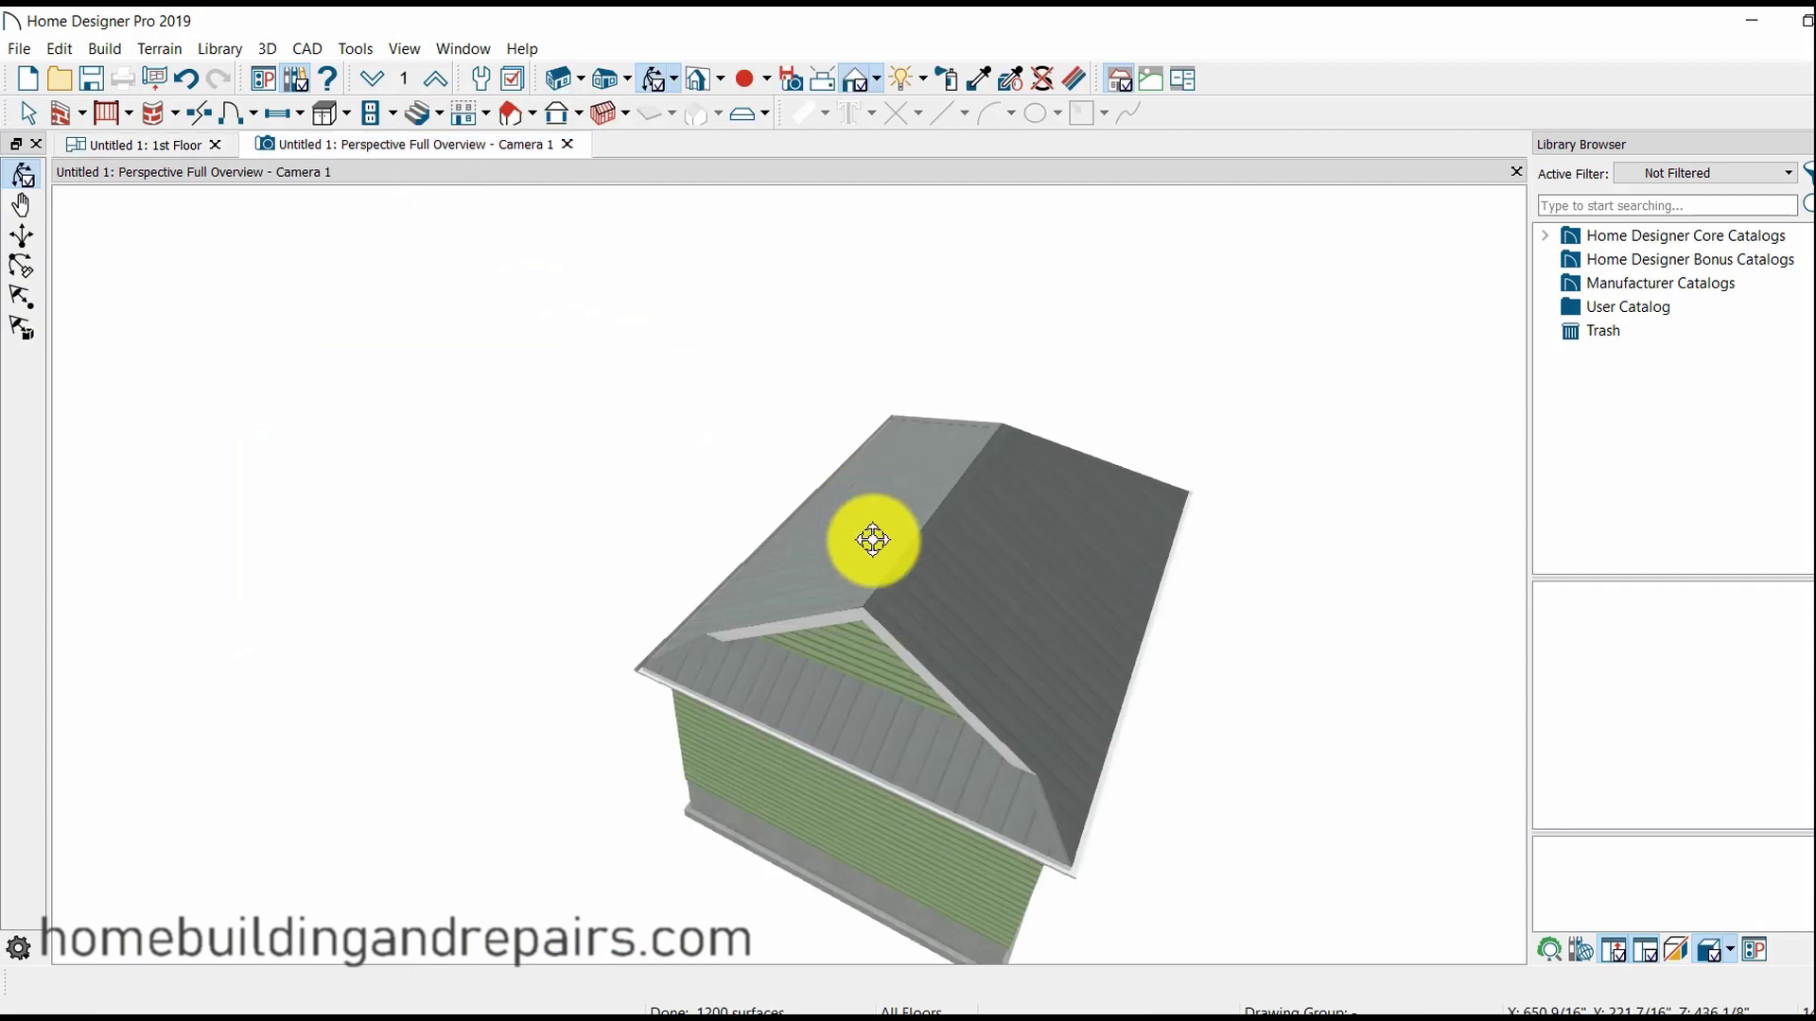
mouse_move(863, 697)
mouse_down()
mouse_move(763, 630)
mouse_move(795, 669)
mouse_move(901, 669)
mouse_move(753, 657)
mouse_move(794, 678)
mouse_move(766, 633)
mouse_up()
scroll(762, 630, up, 2)
scroll(762, 630, down, 2)
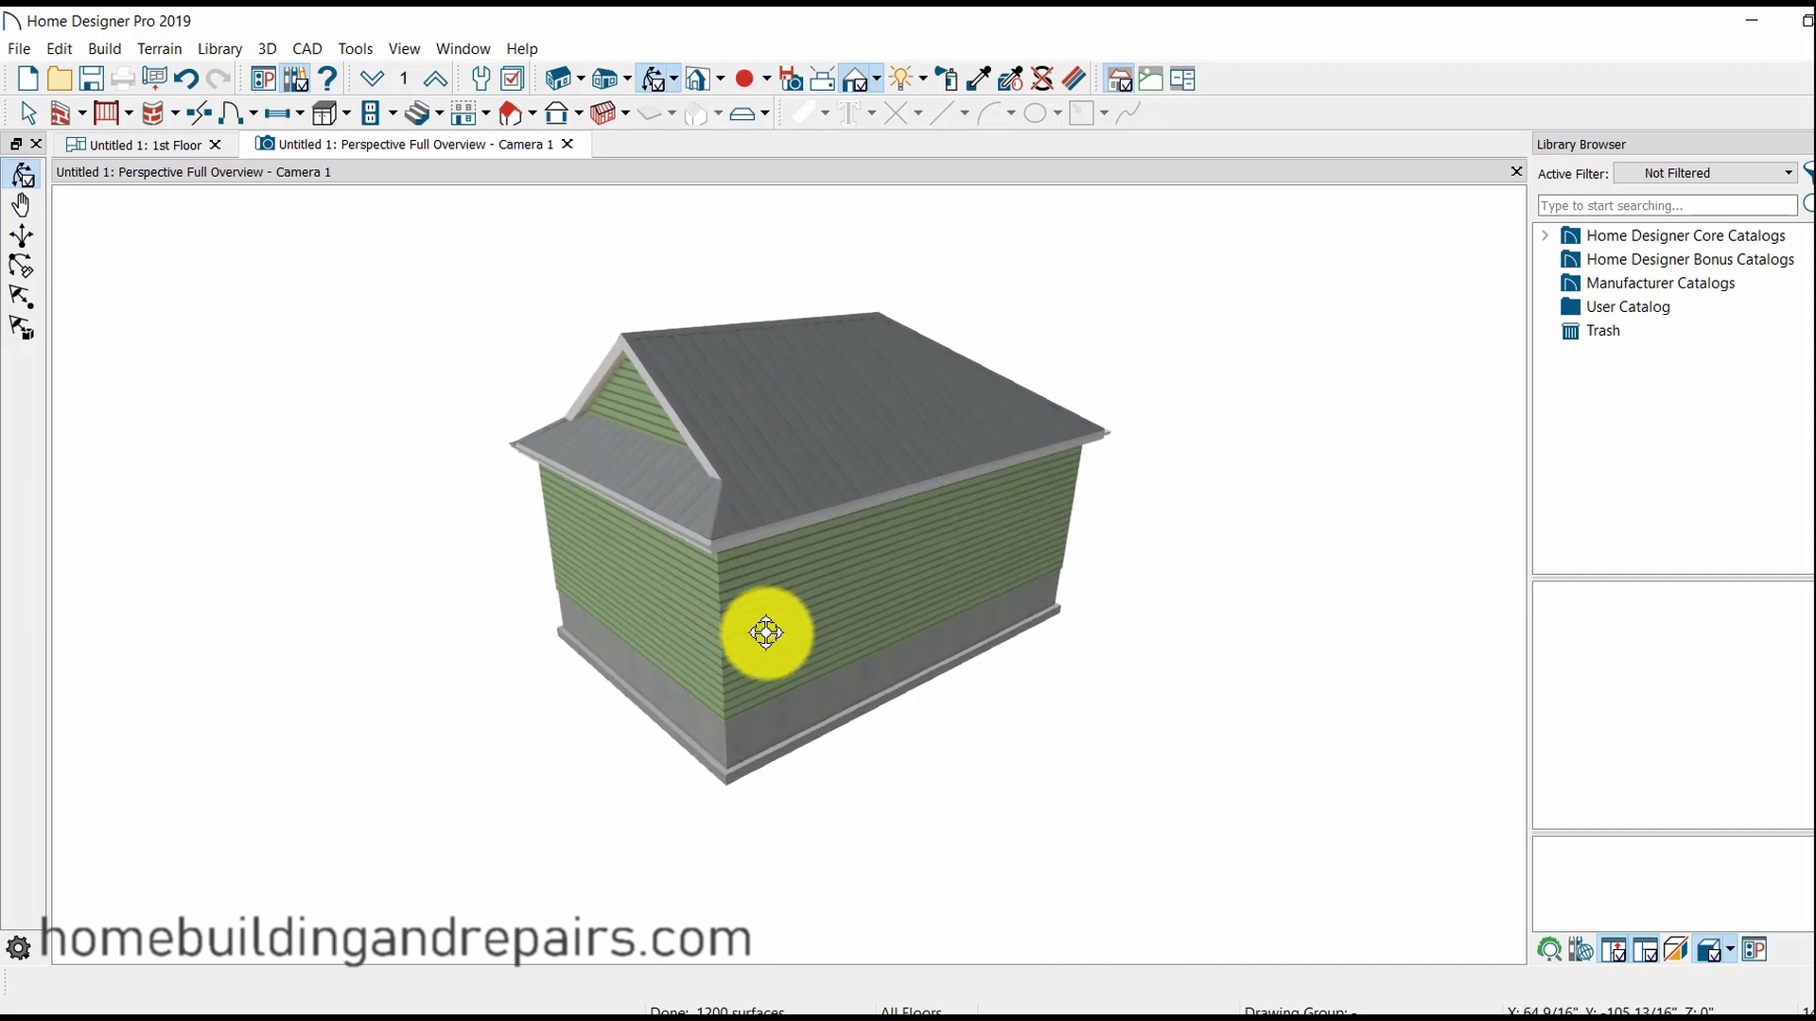
mouse_move(740, 533)
mouse_down()
mouse_move(734, 553)
mouse_move(624, 568)
mouse_up()
scroll(733, 552, up, 1)
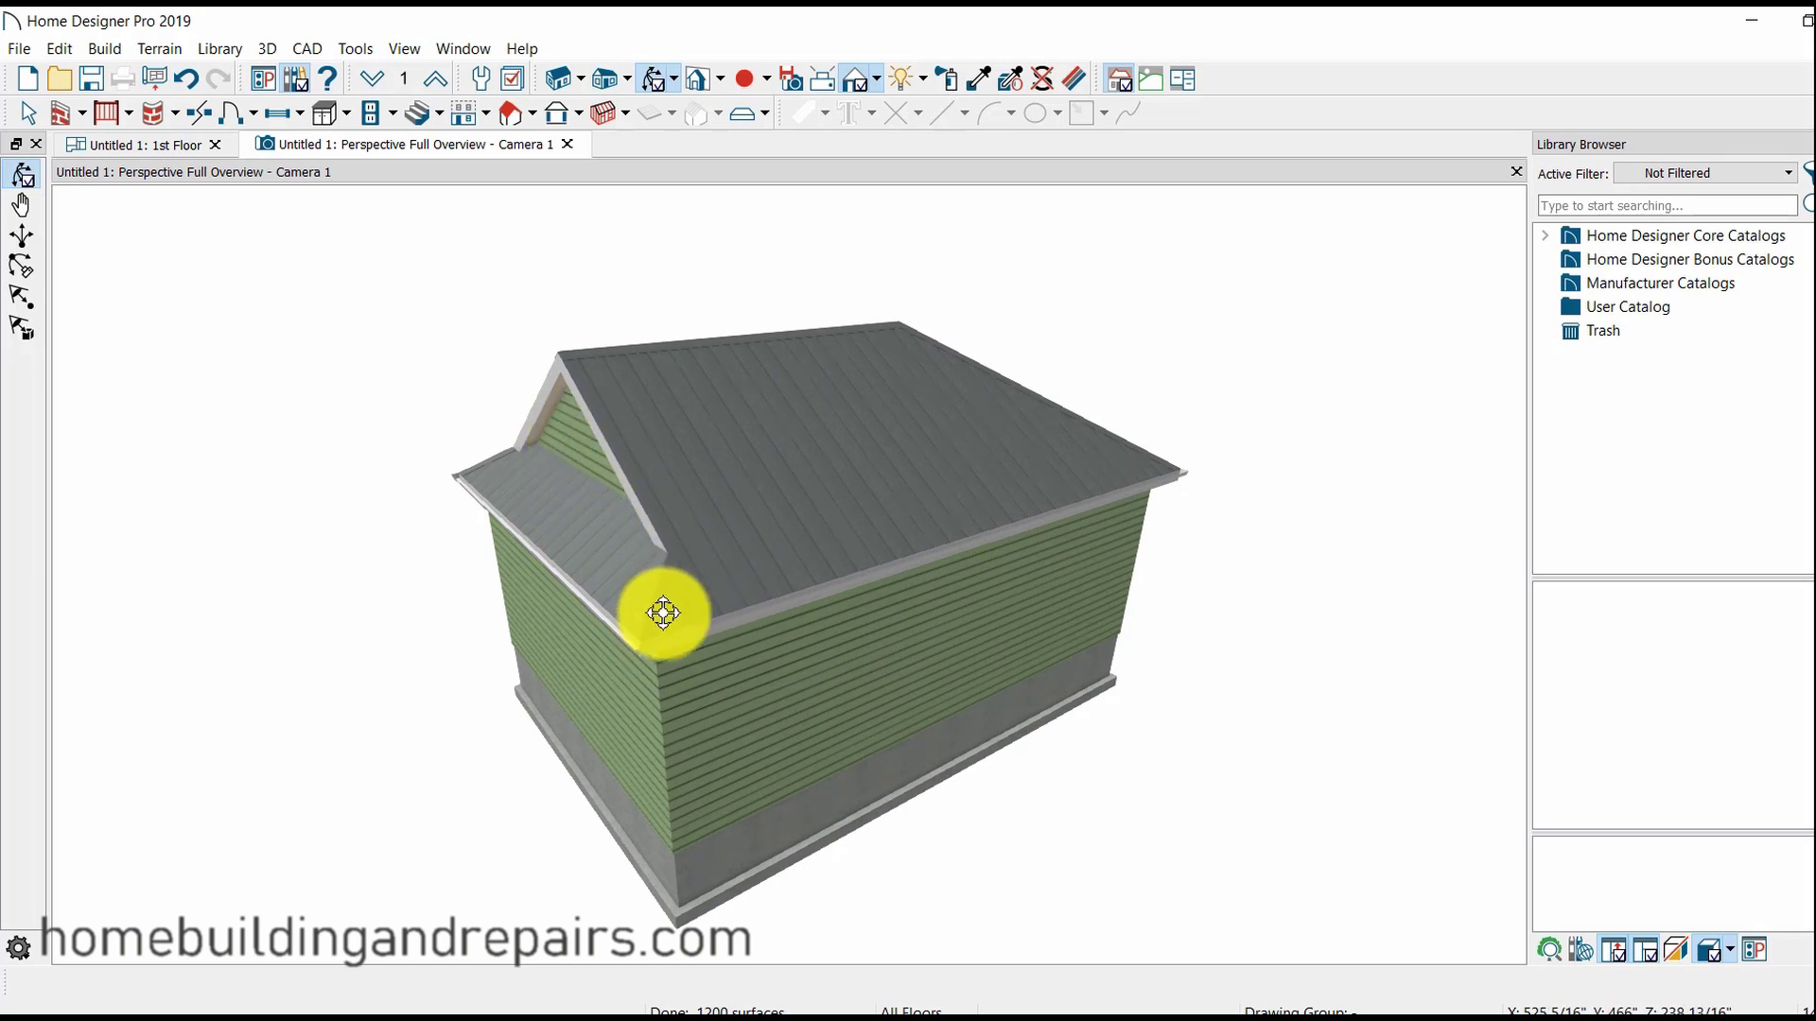
mouse_move(673, 601)
mouse_down()
mouse_move(729, 635)
mouse_move(600, 612)
mouse_move(716, 625)
mouse_up()
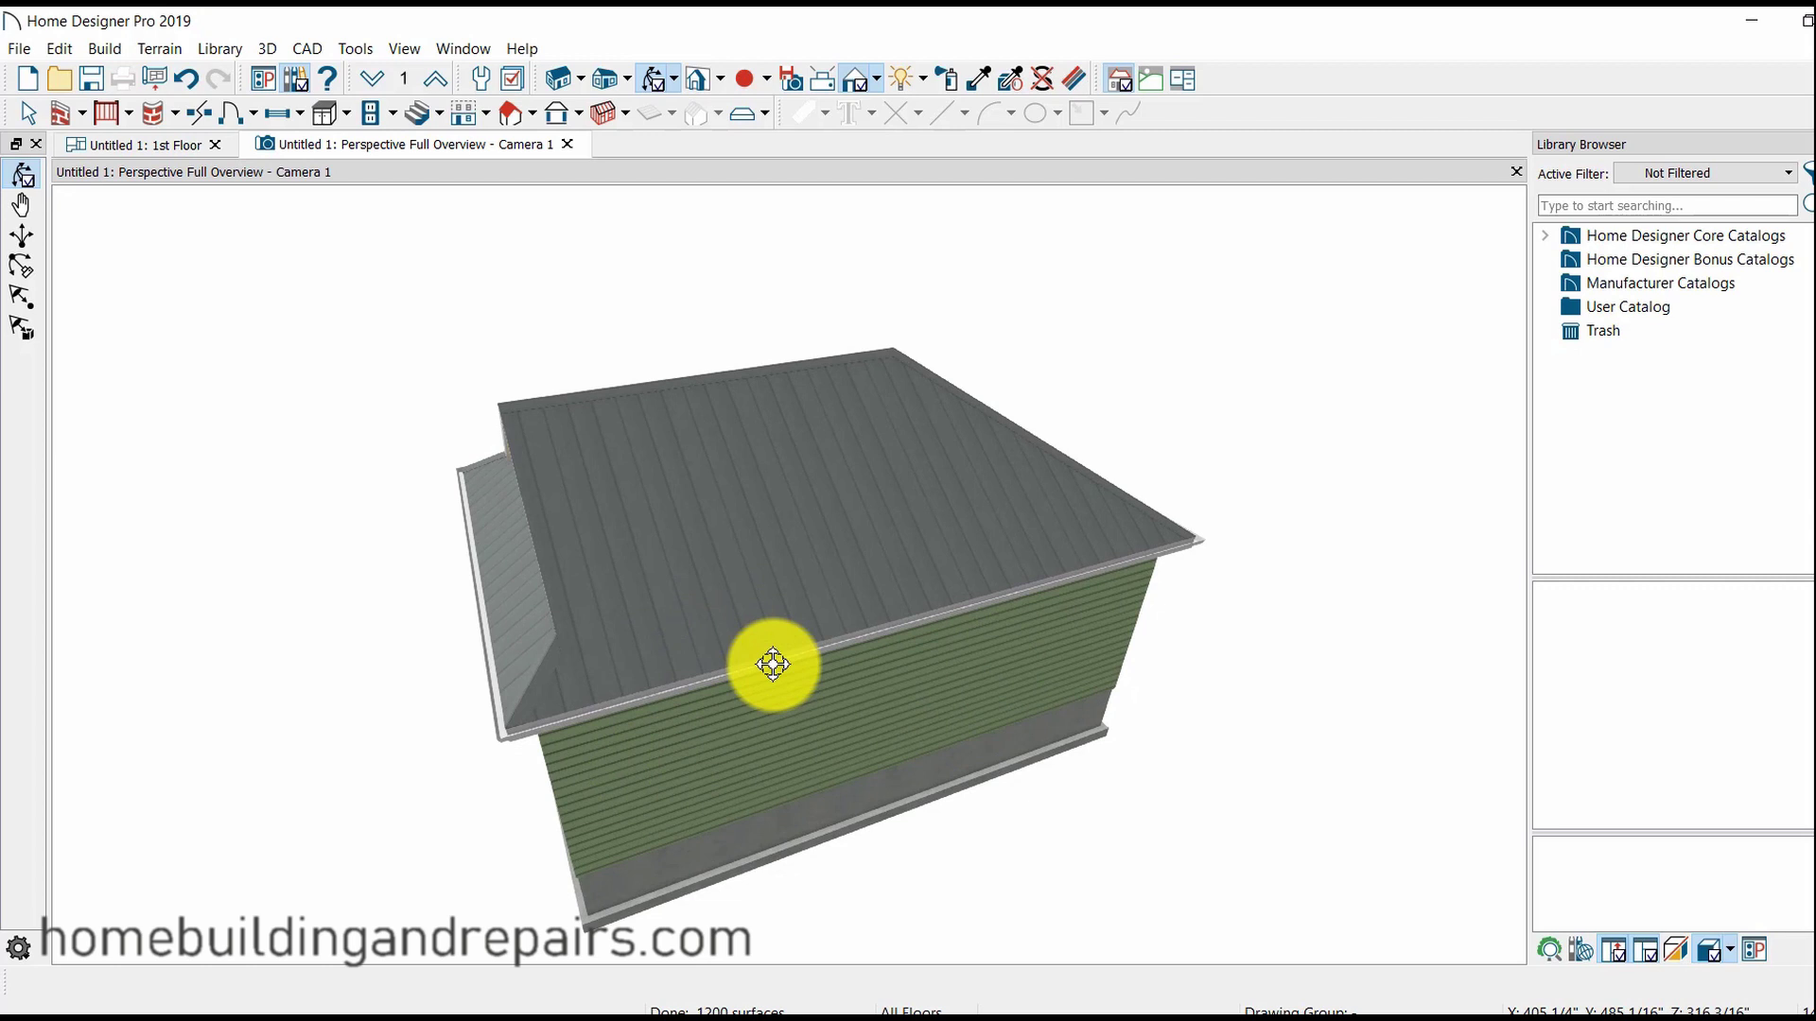
drag(526, 615, 663, 629)
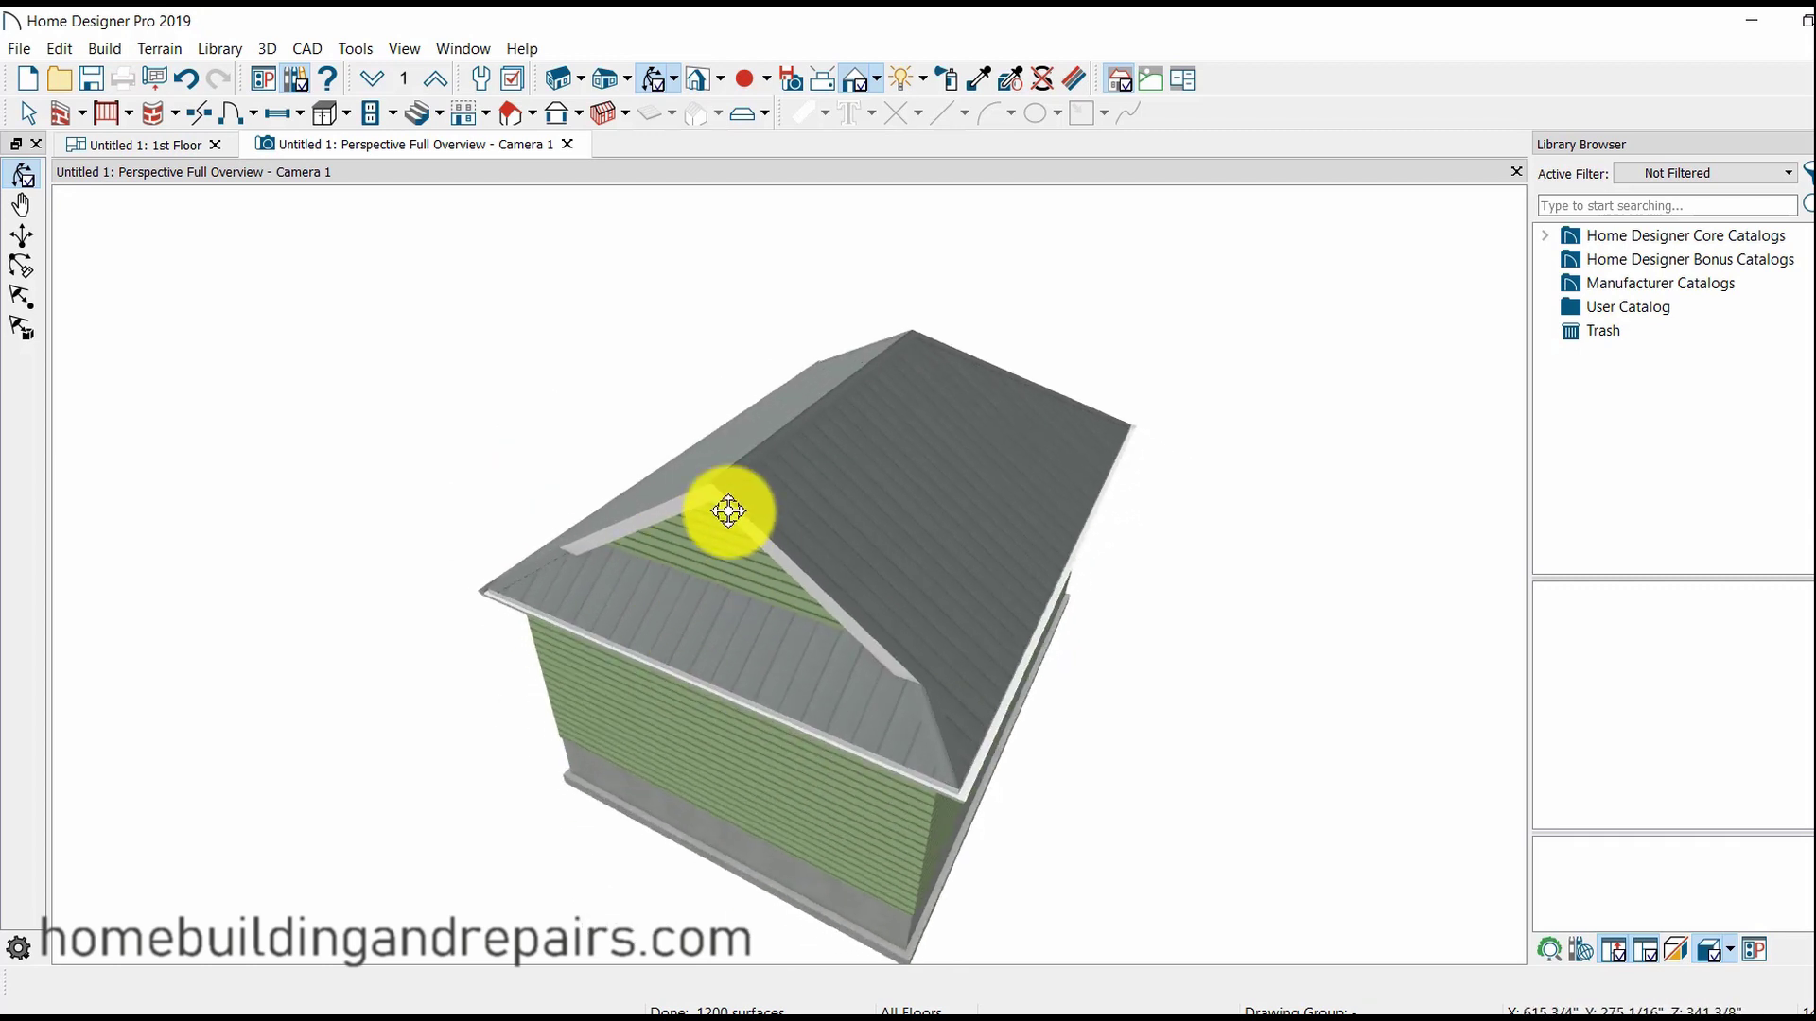
drag(811, 628, 761, 616)
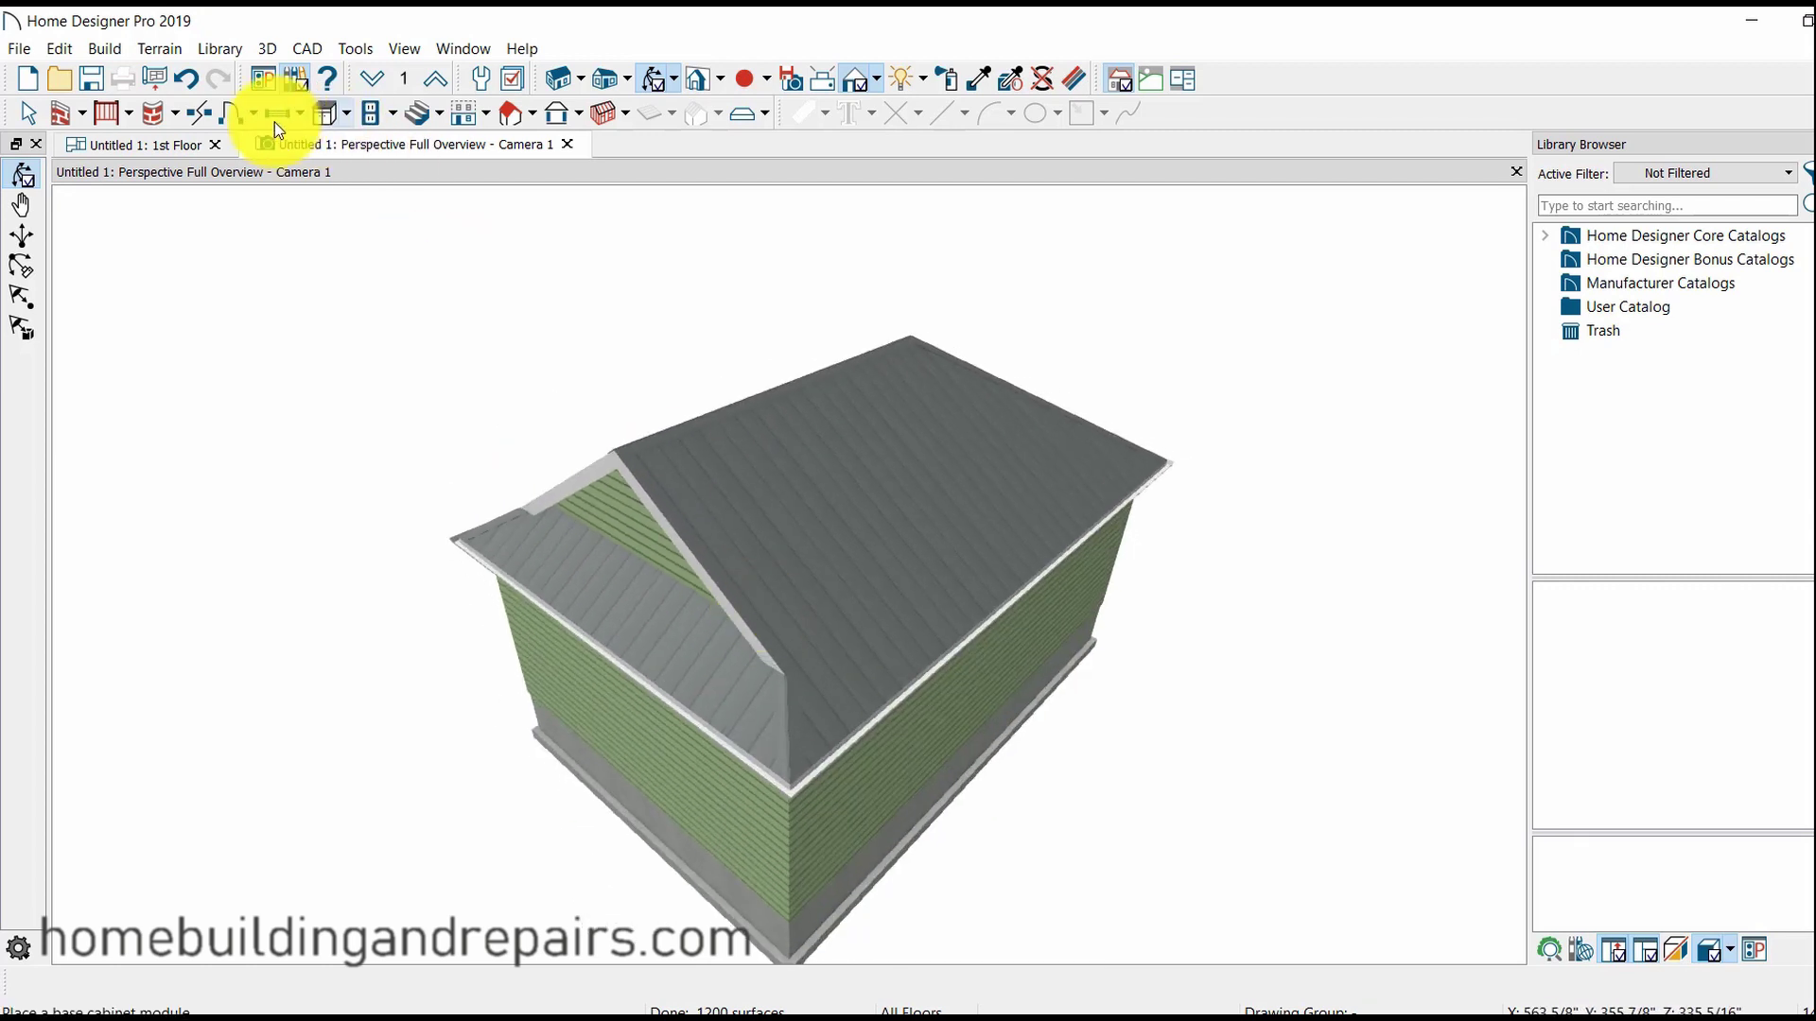
click(182, 146)
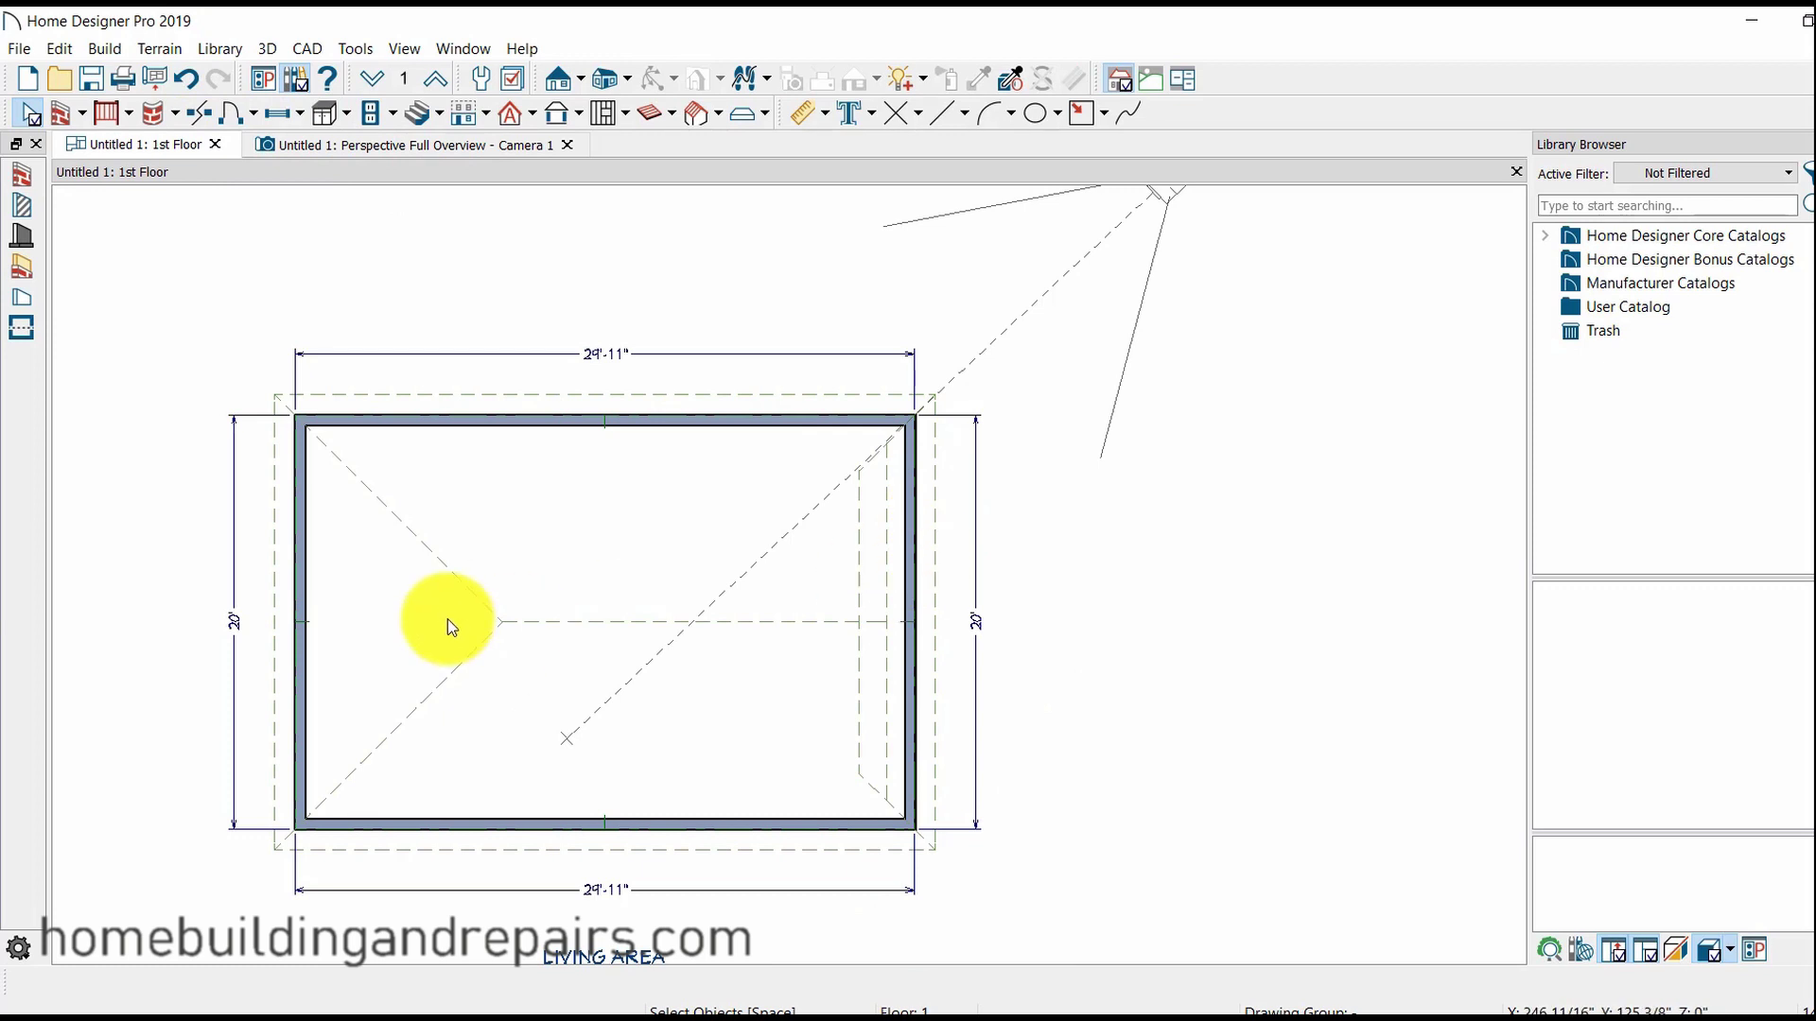
Set the left wall to Dutch Gable Wall on the Roof page of Wall Specification.
click(296, 656)
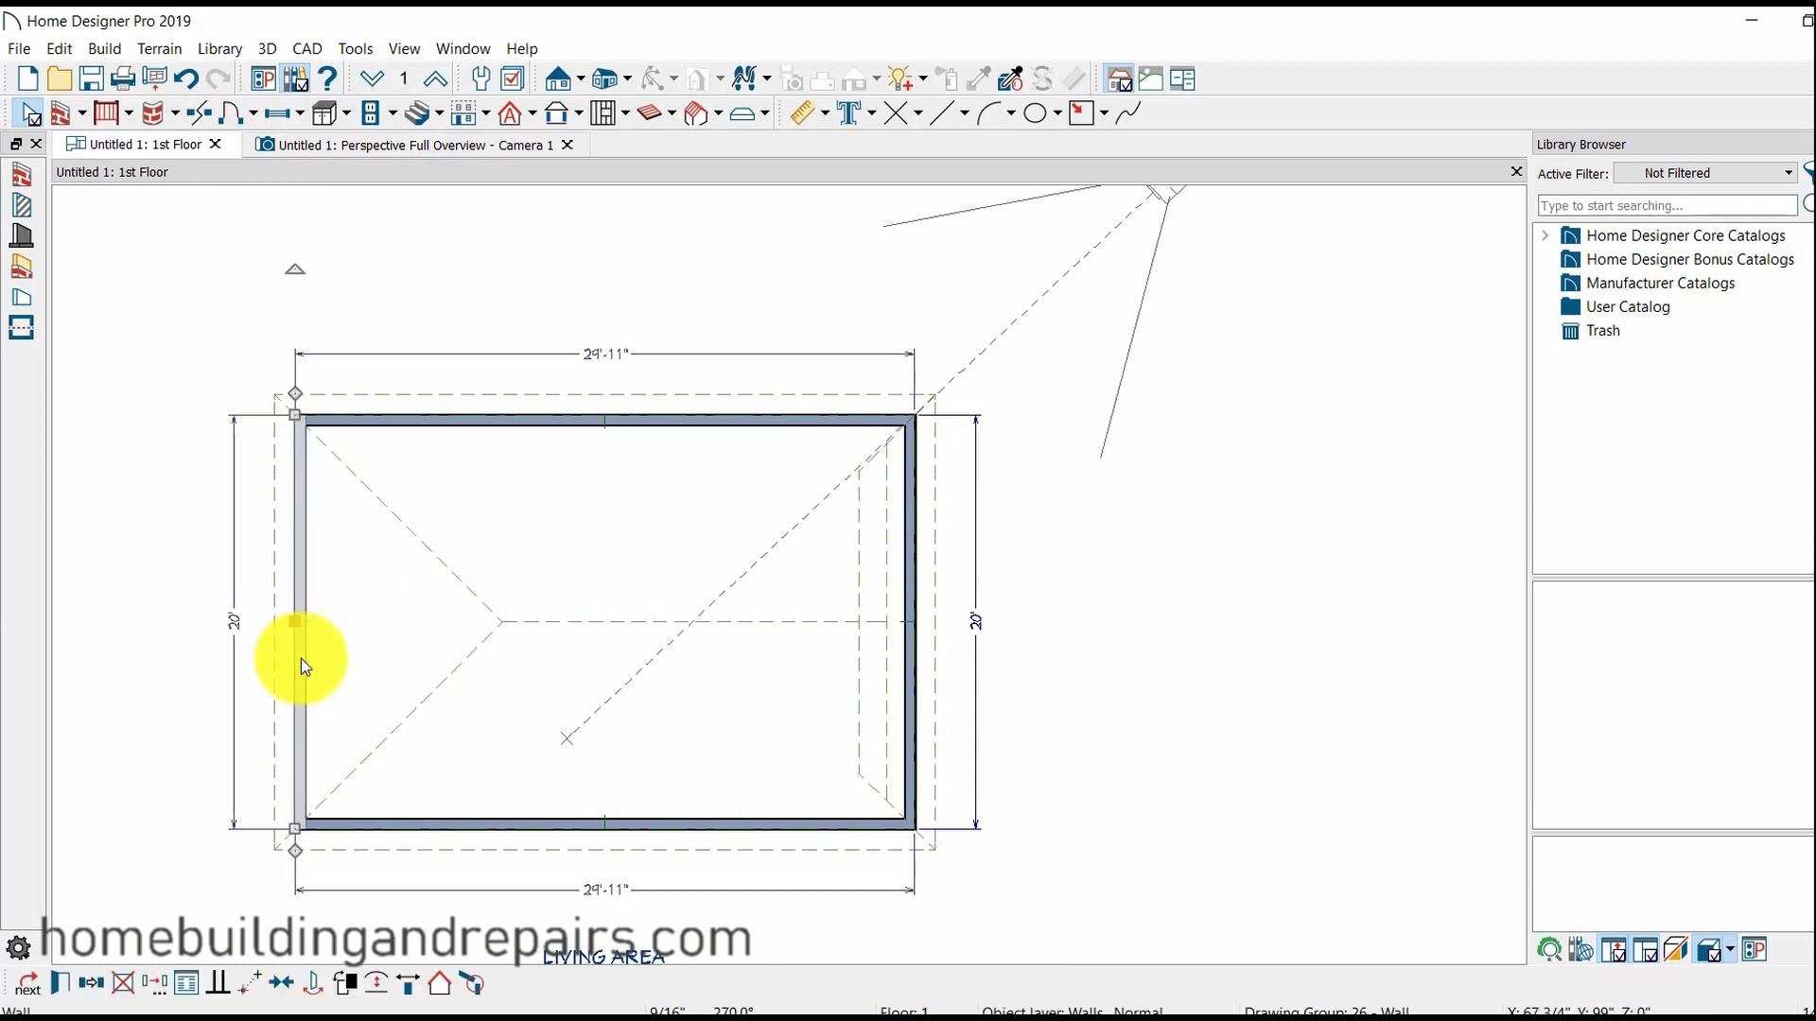
double_click(301, 659)
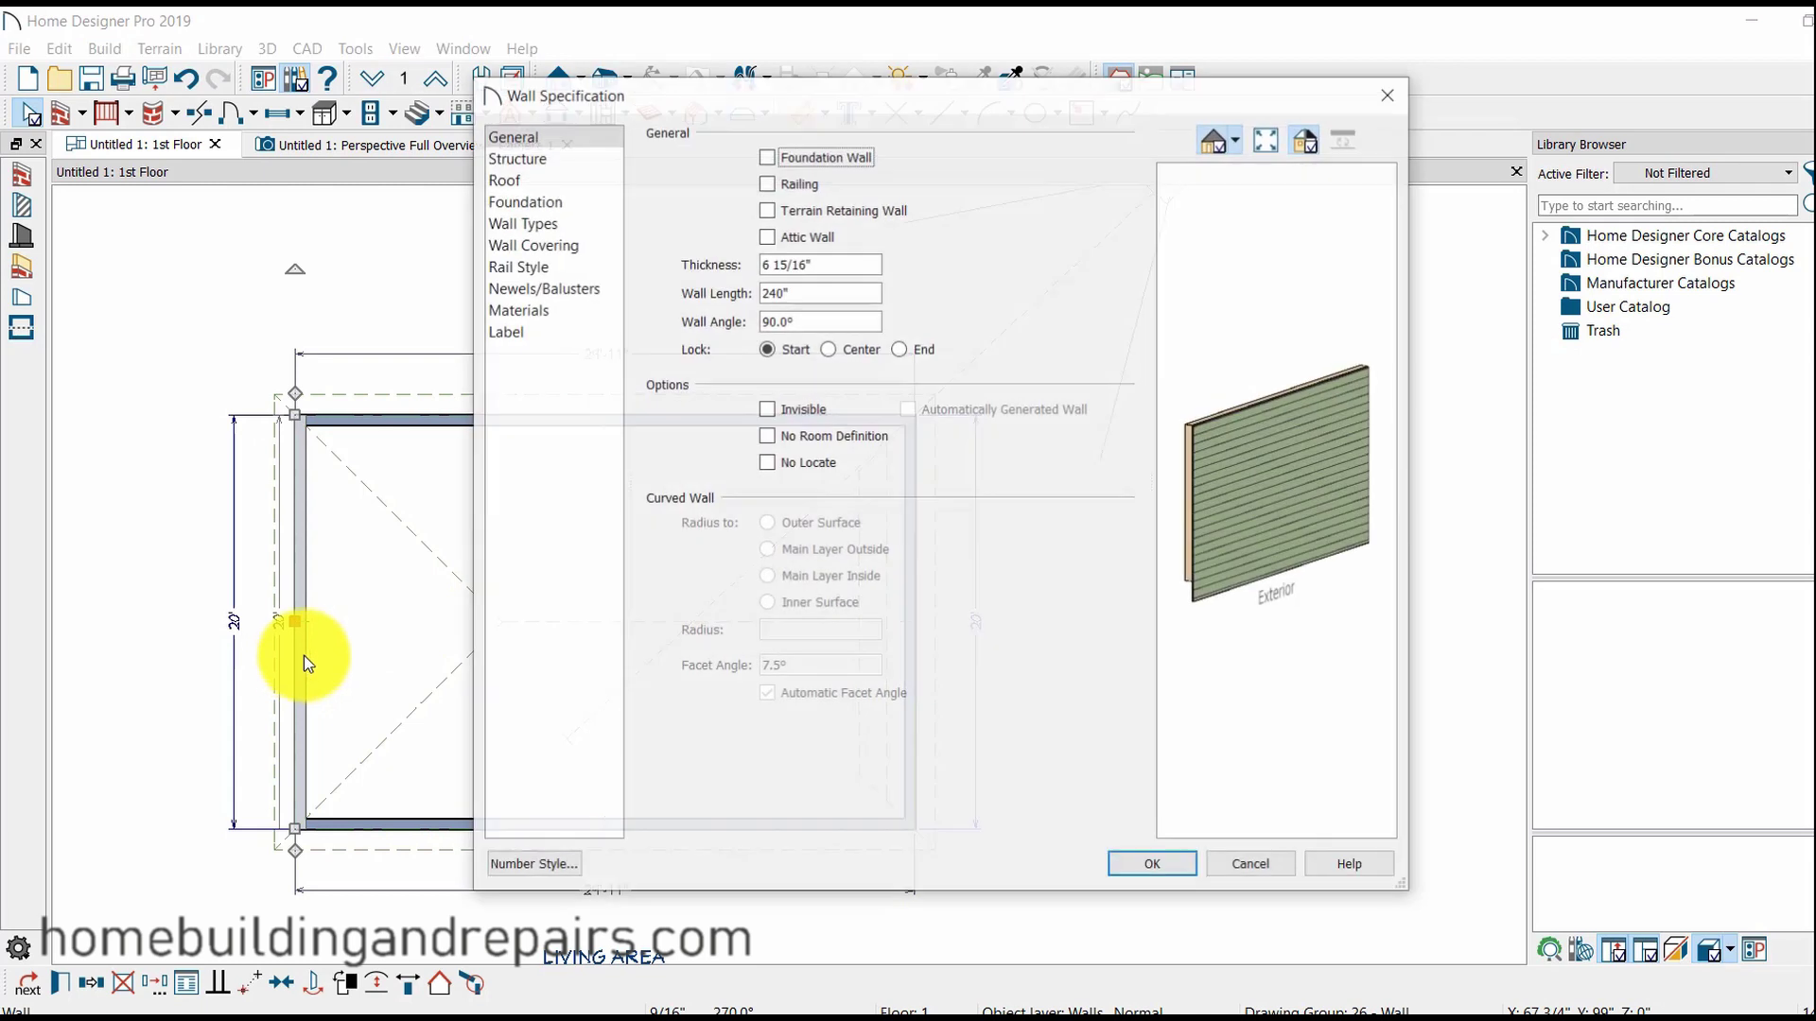
click(509, 181)
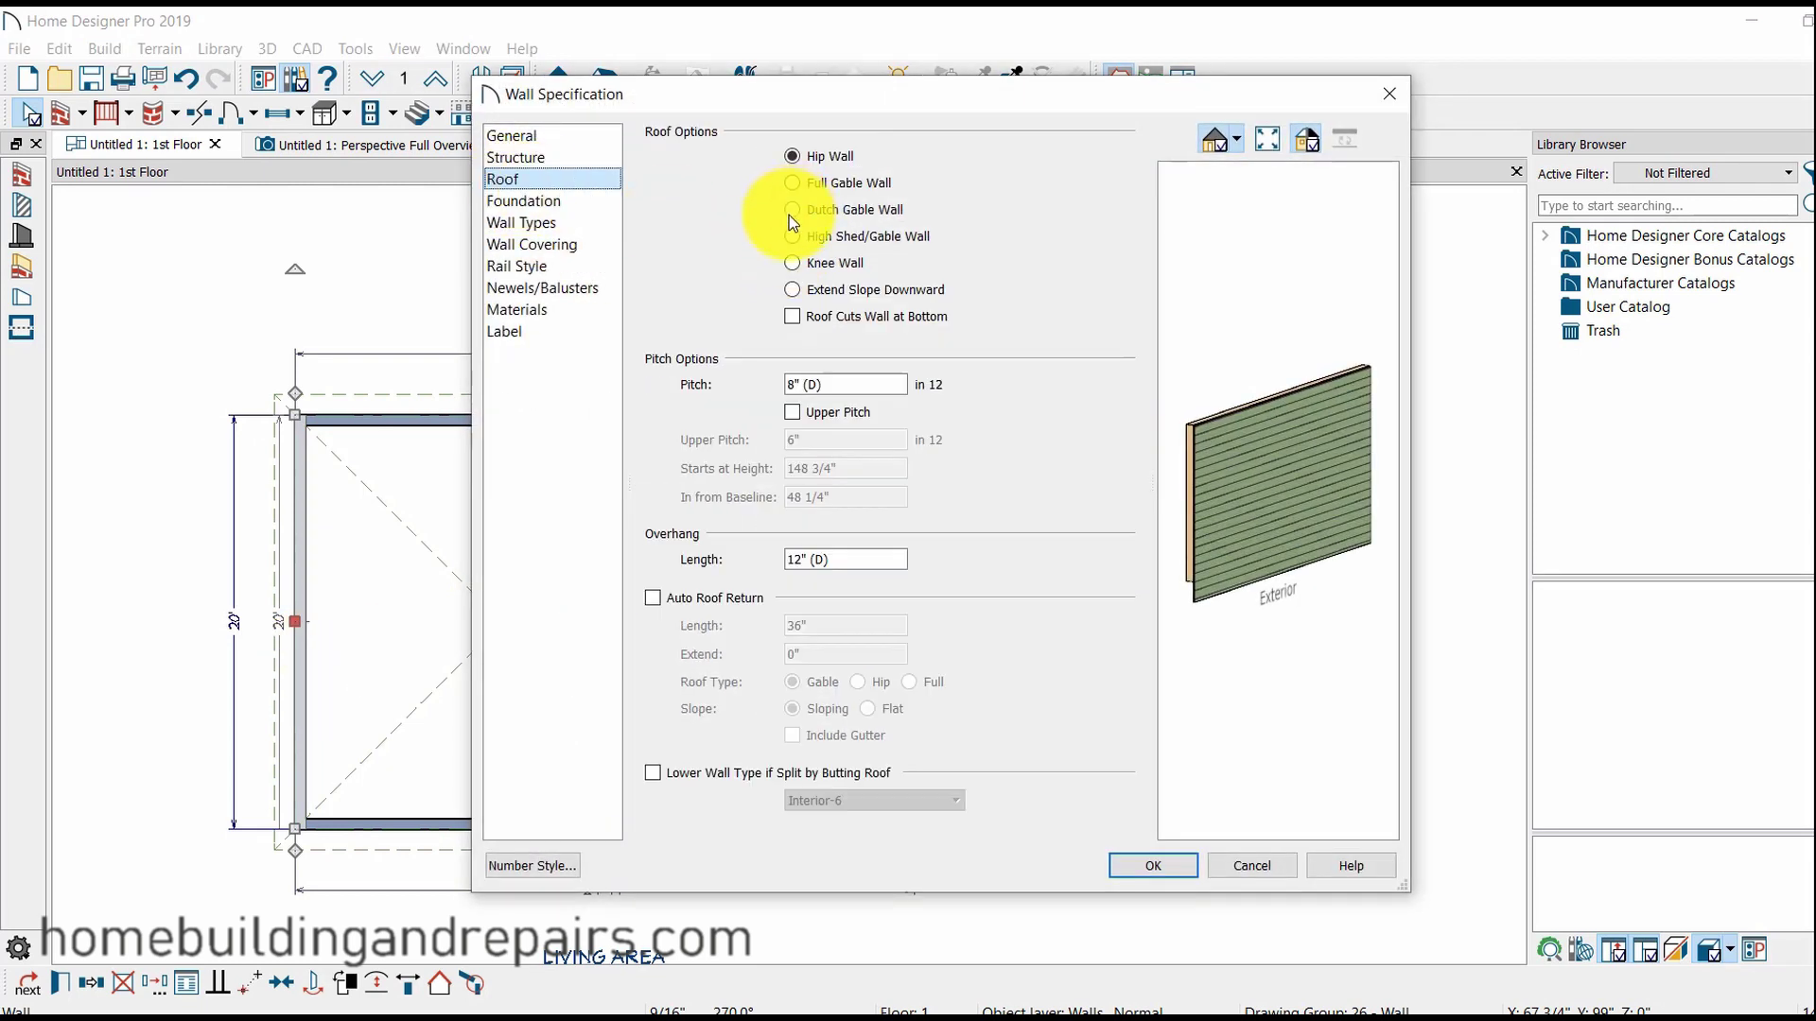
click(792, 210)
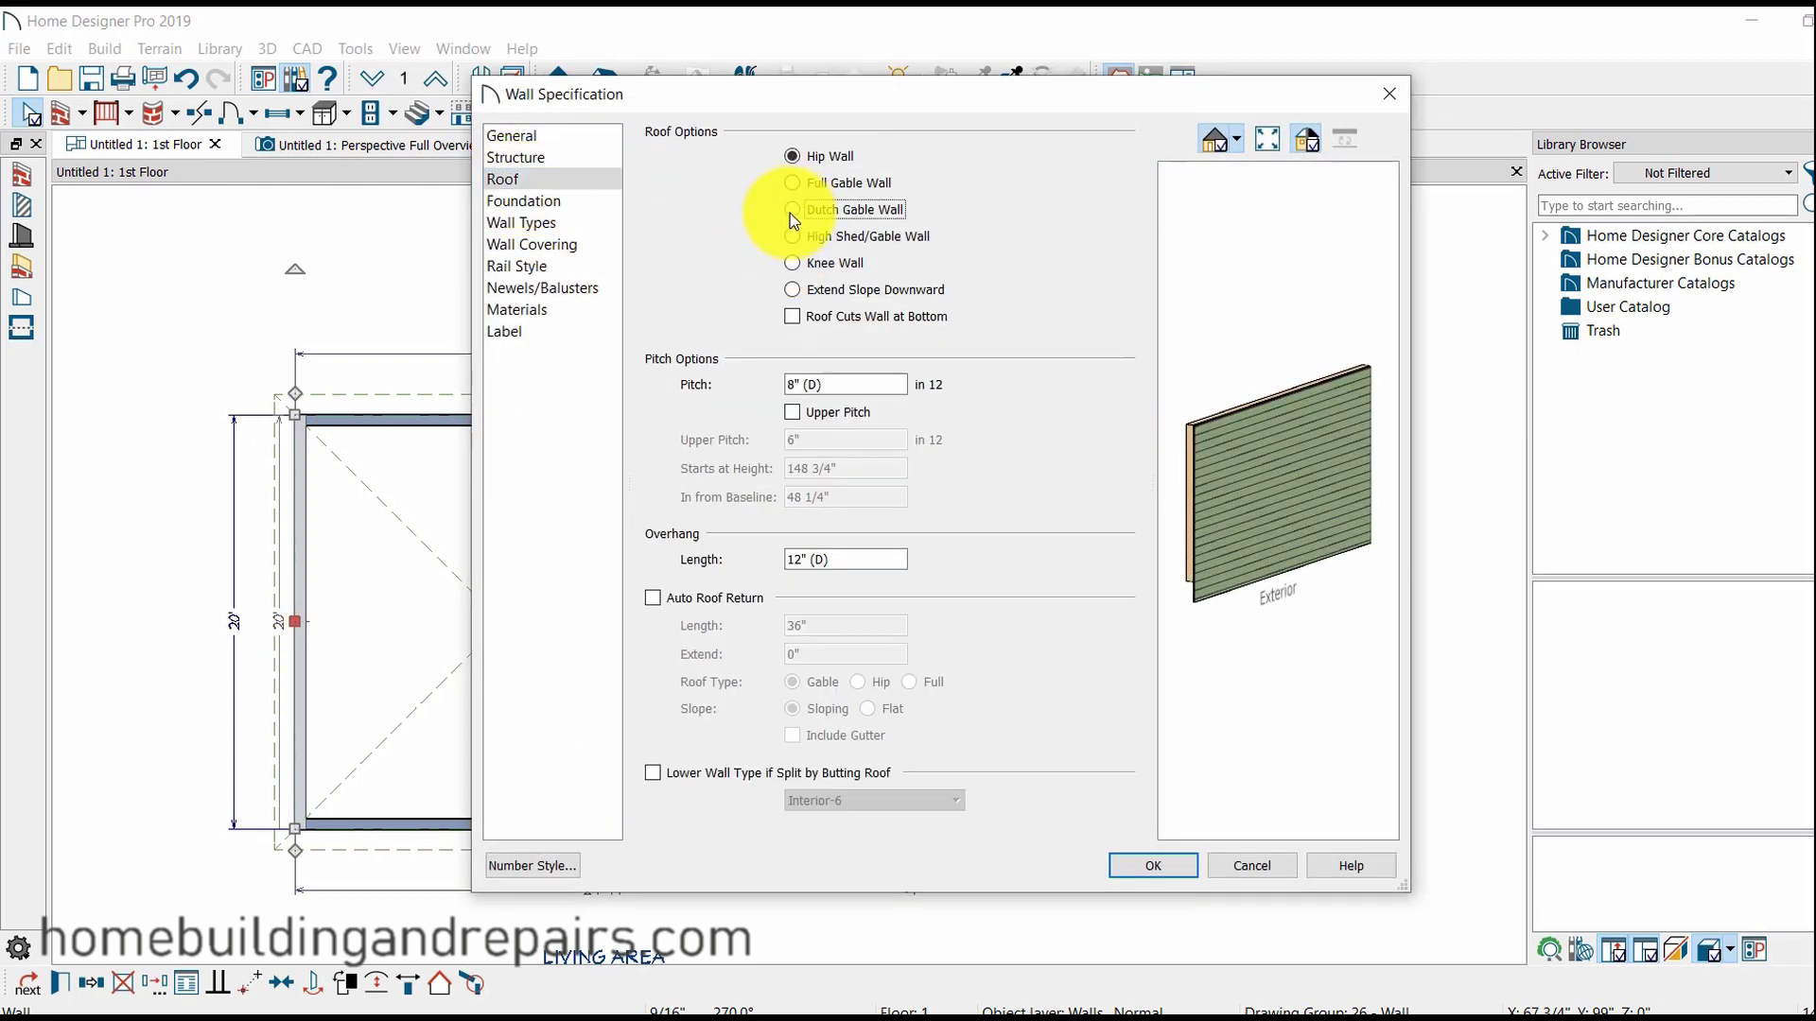
click(1157, 866)
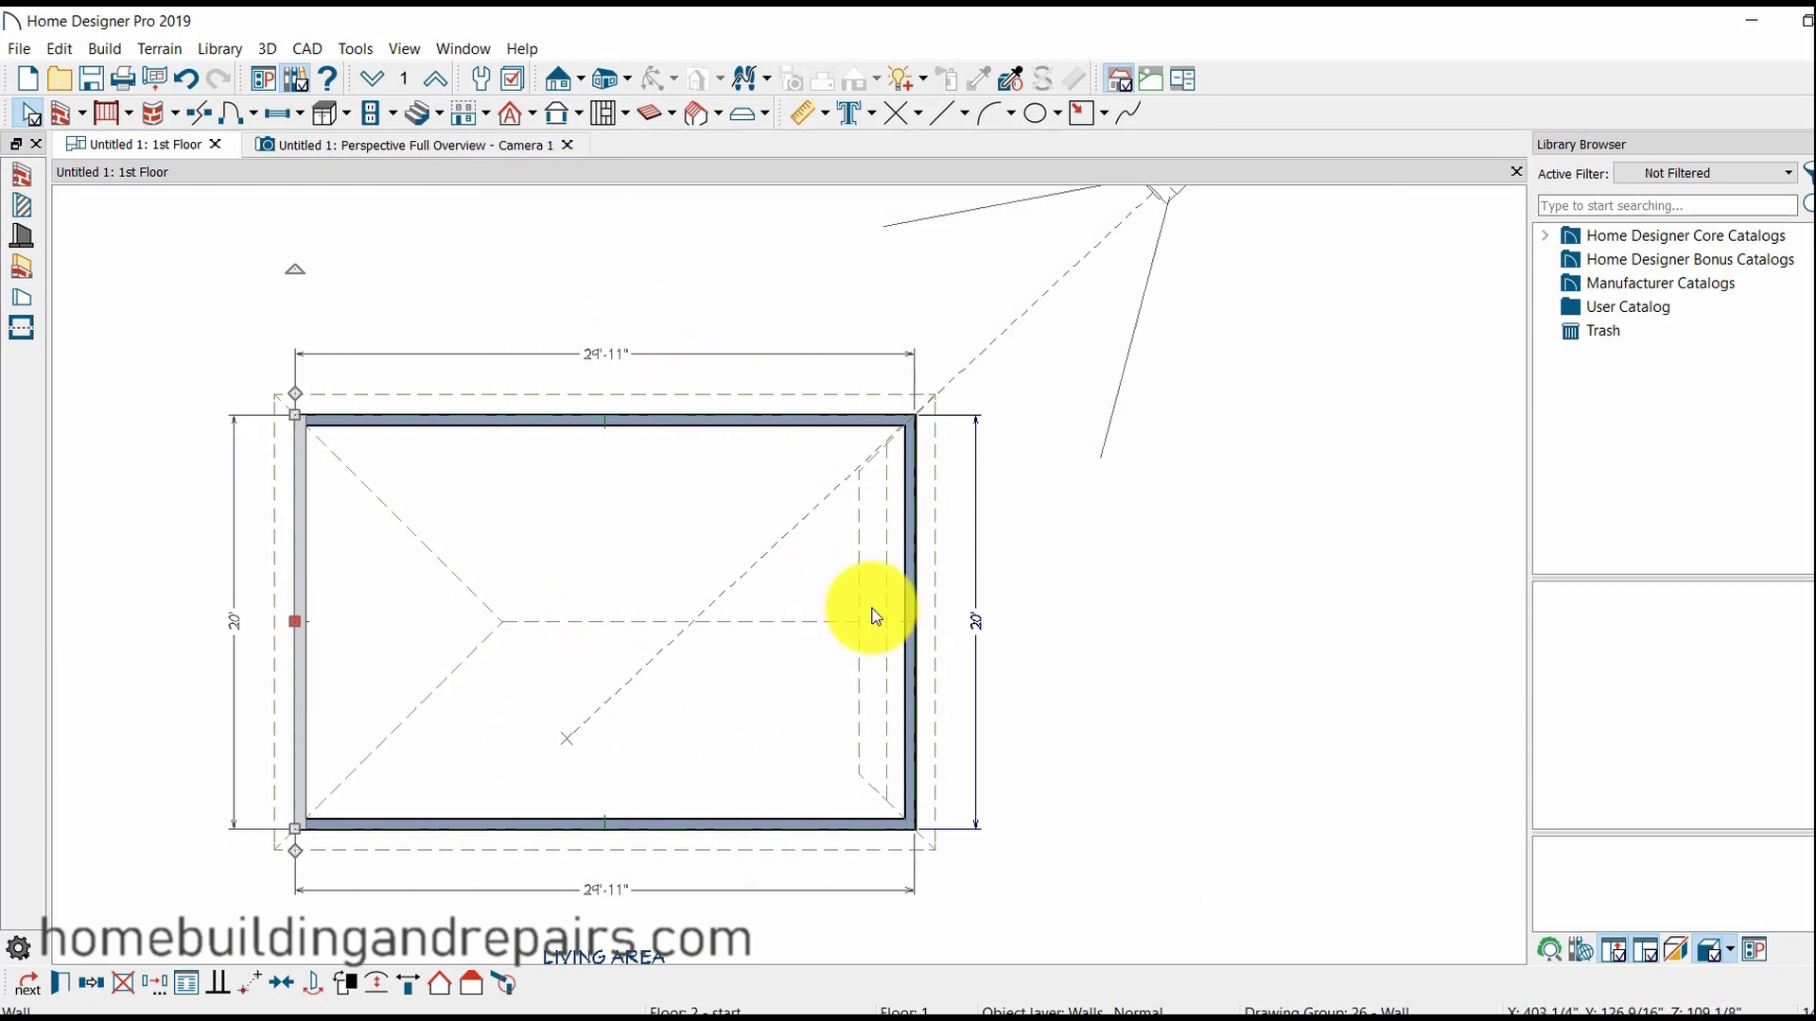
Rebuild the roof from Build Roof with Auto Rebuild Roofs checked, accepting the replacement warning.
click(534, 112)
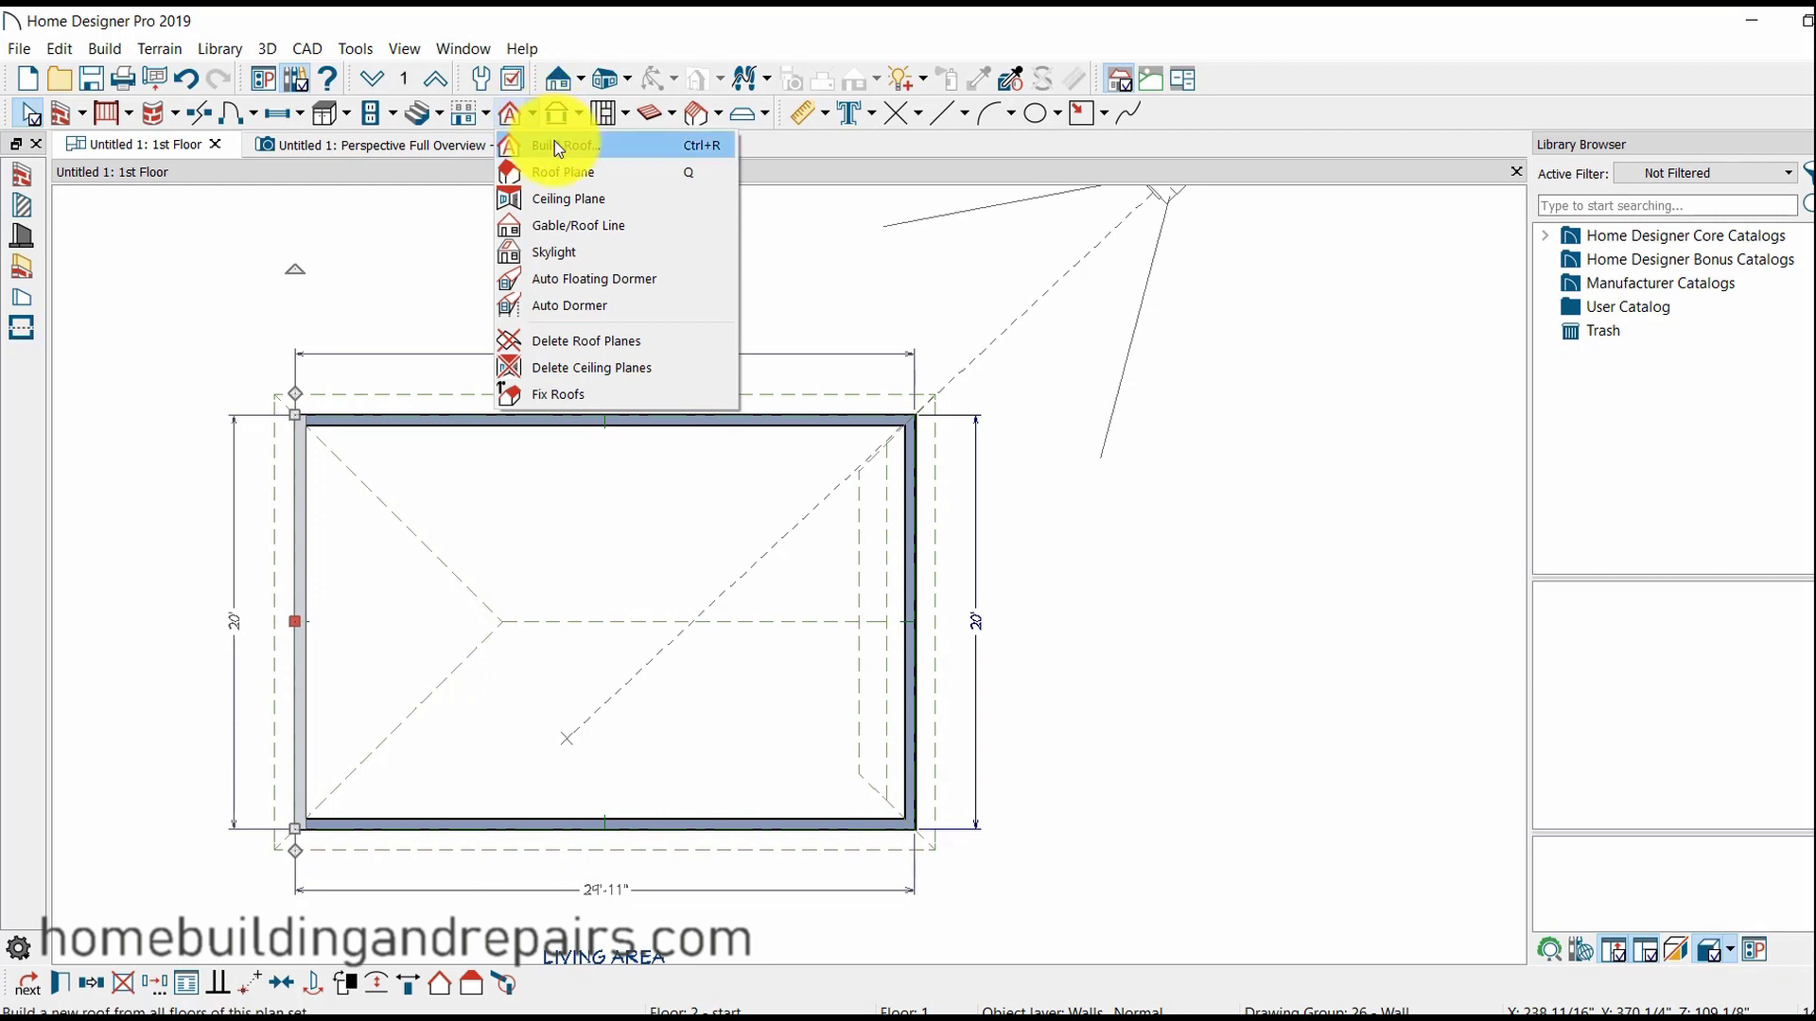
click(555, 144)
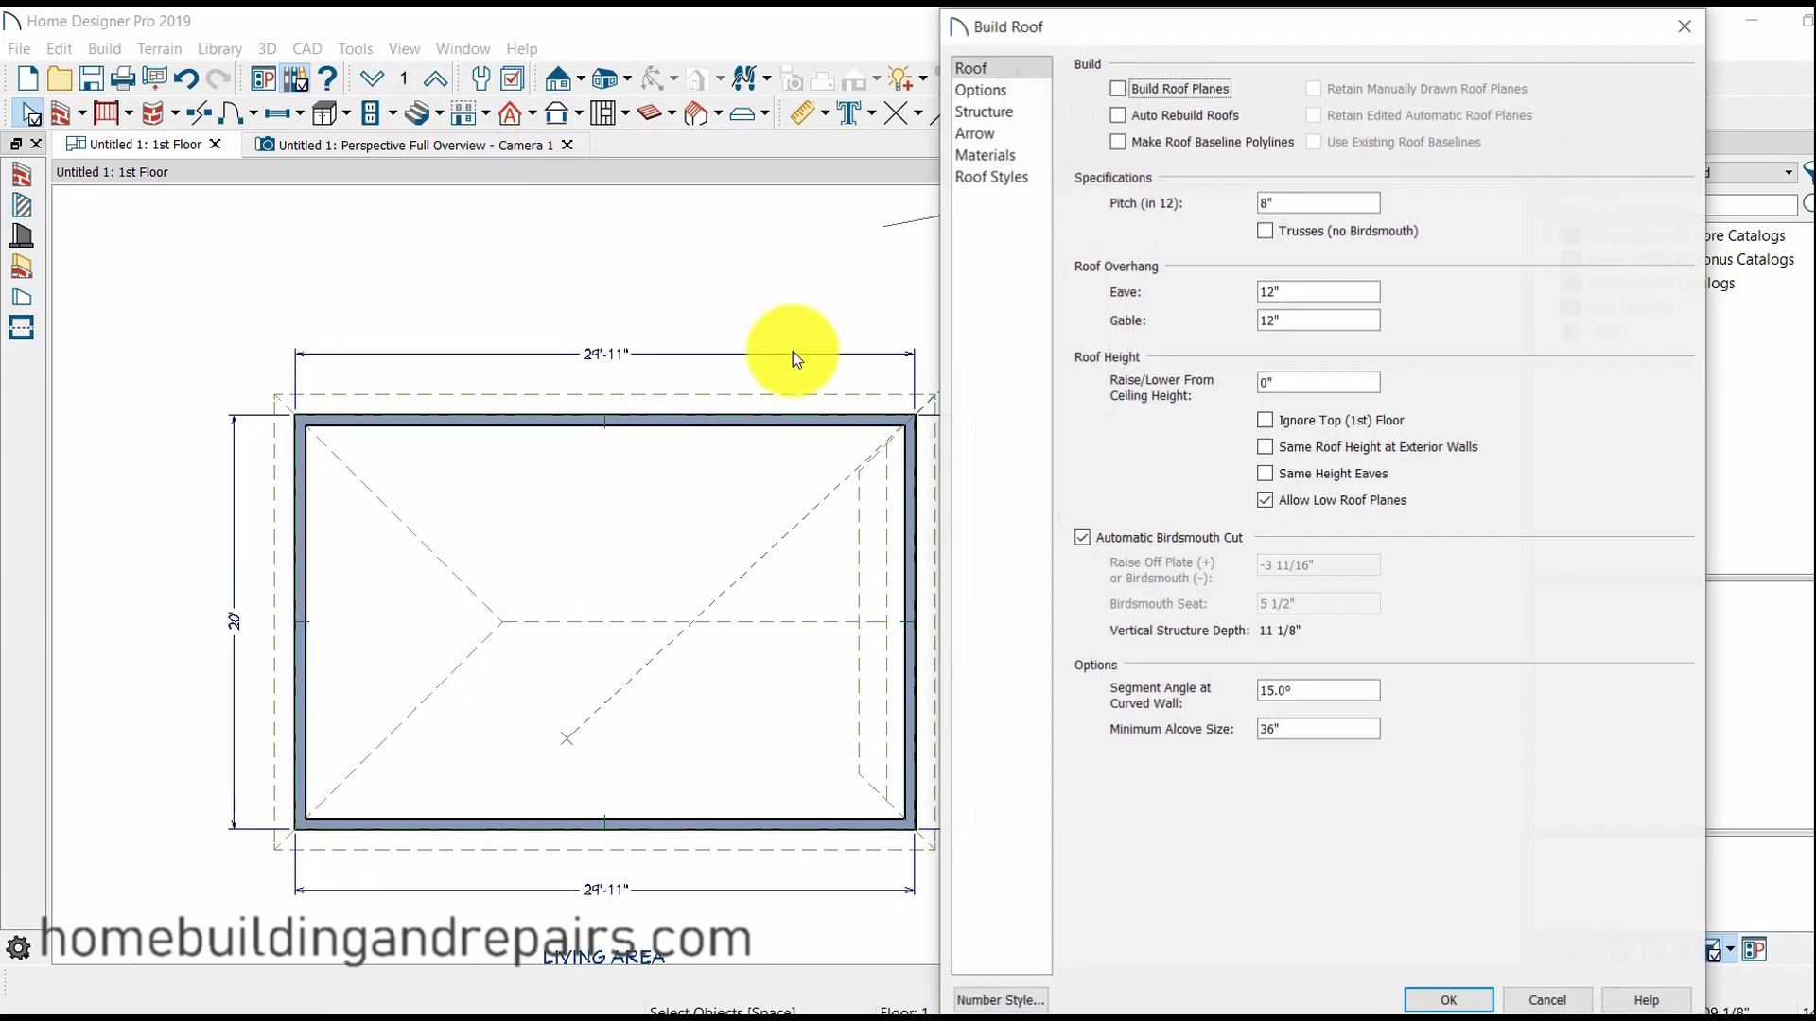
click(1118, 115)
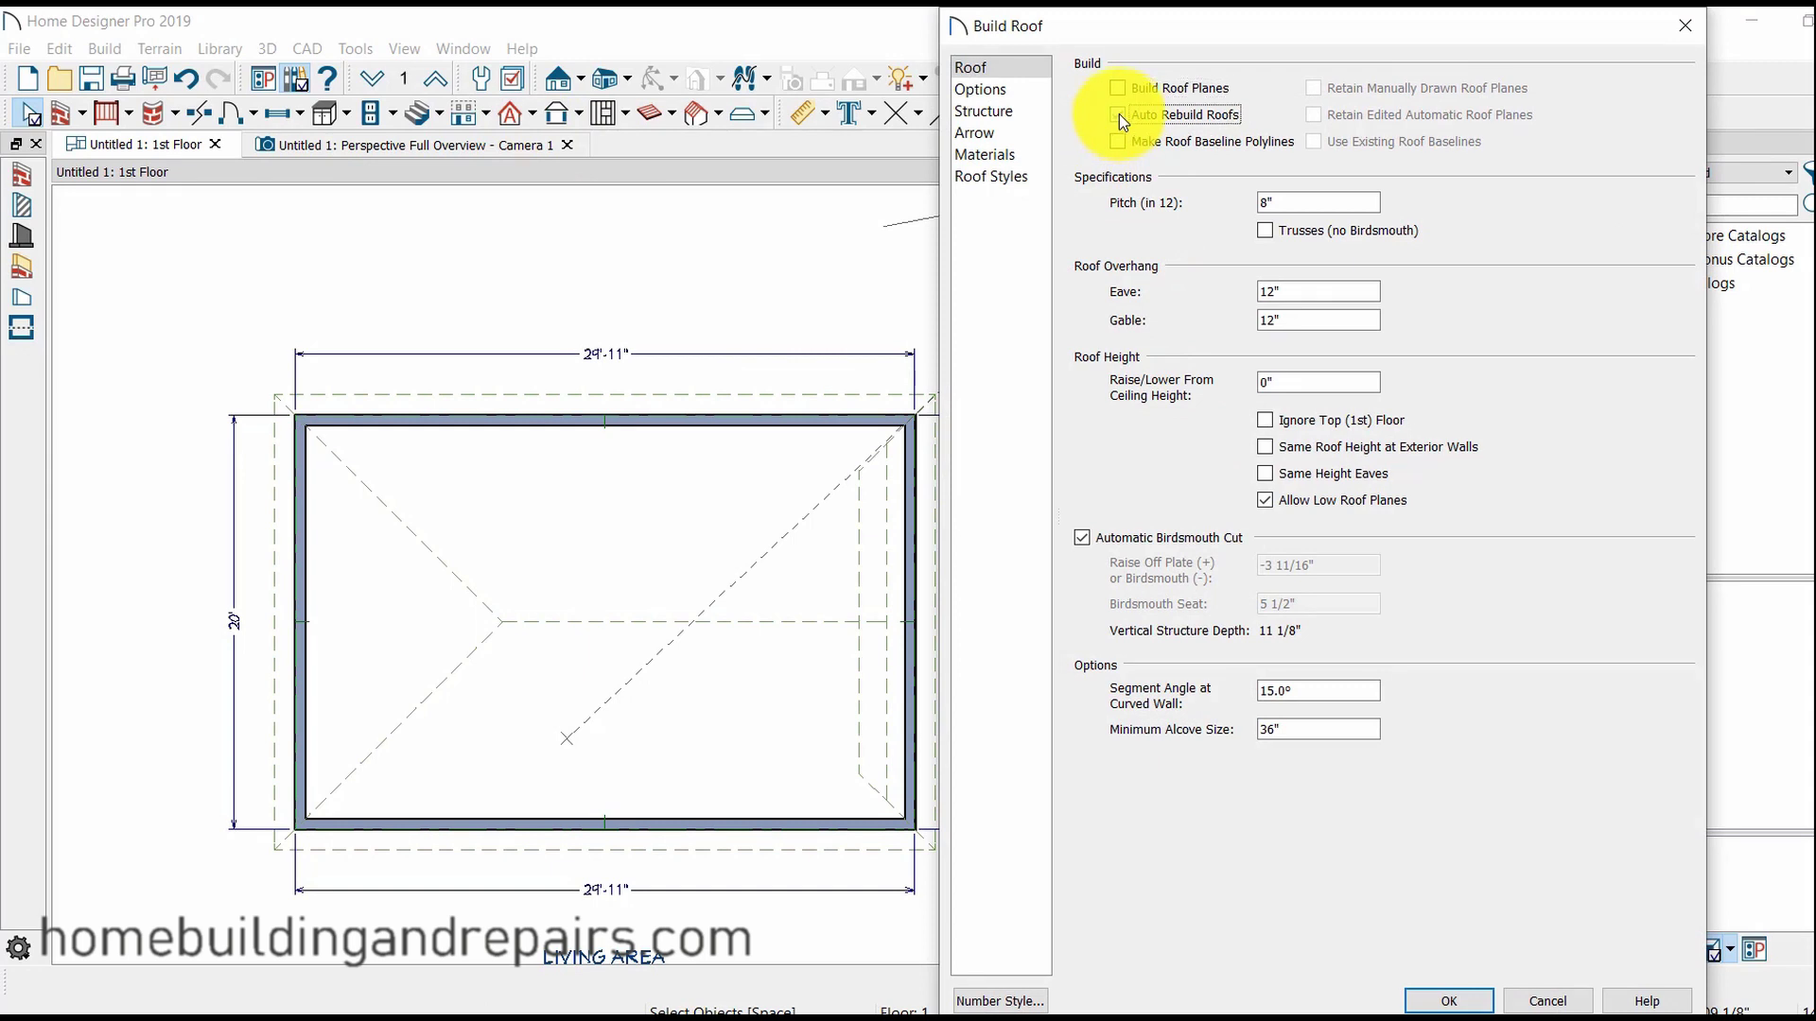
click(1448, 1000)
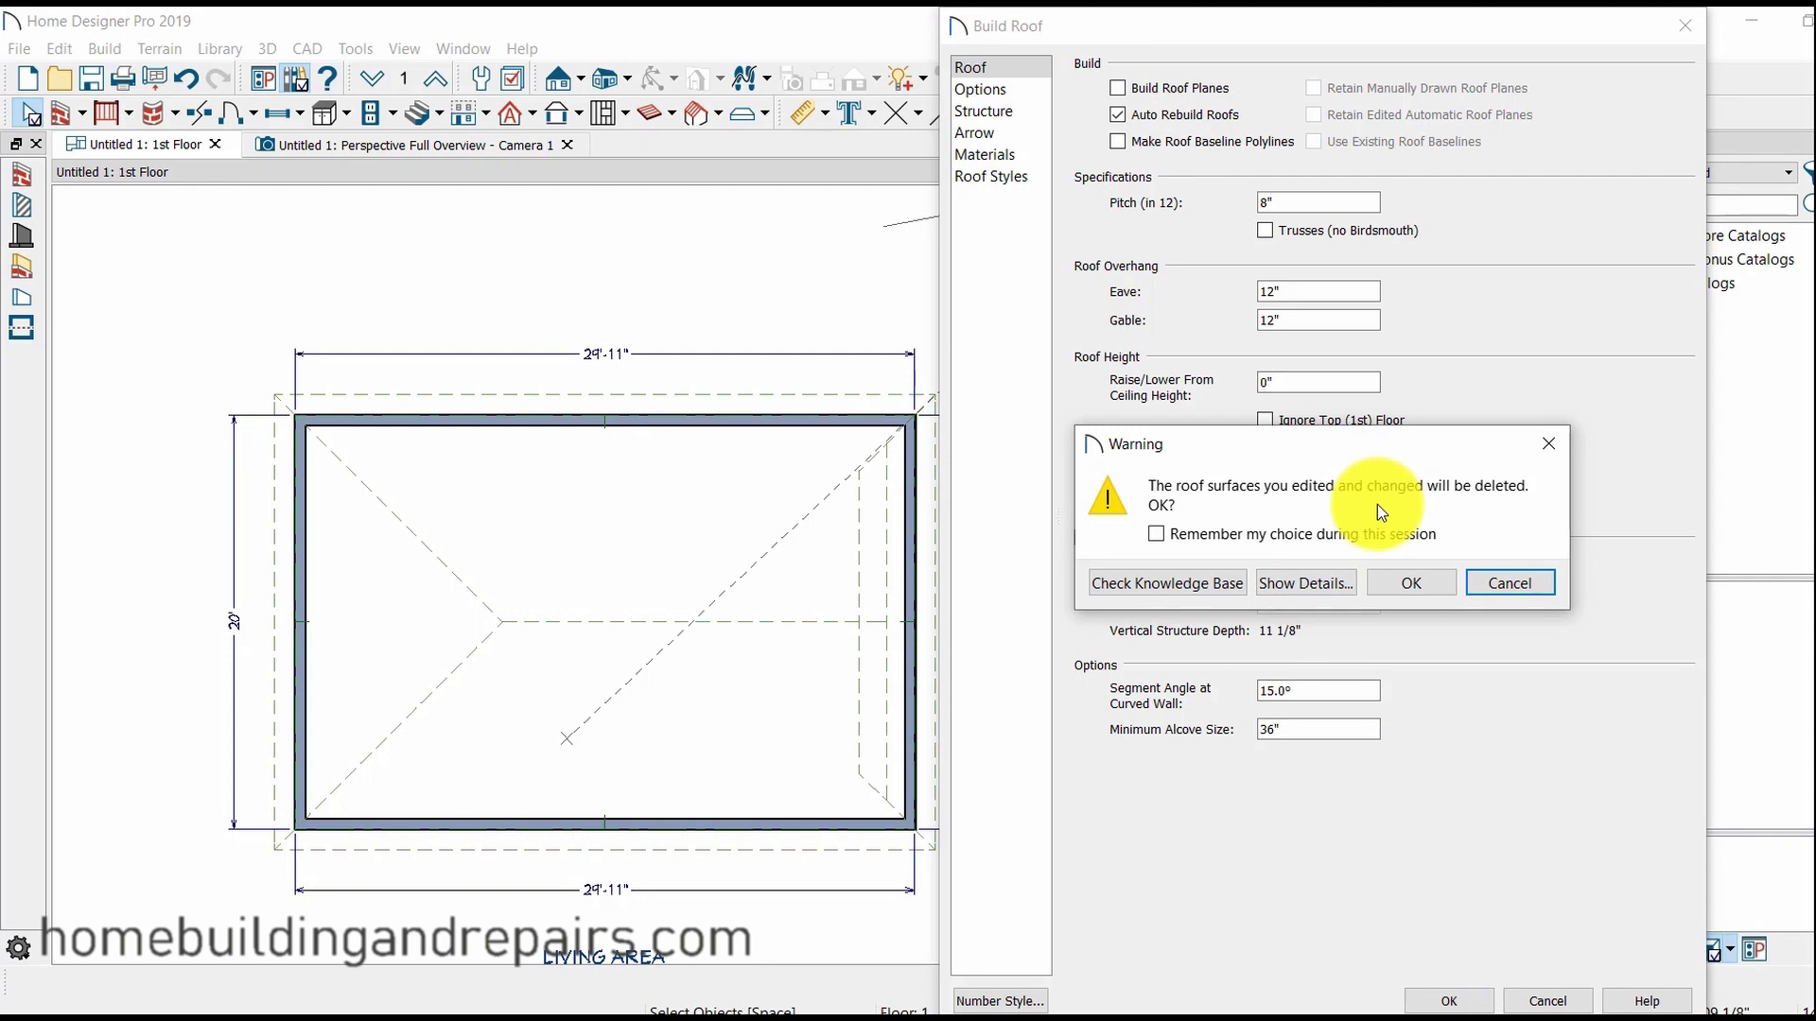
click(1415, 584)
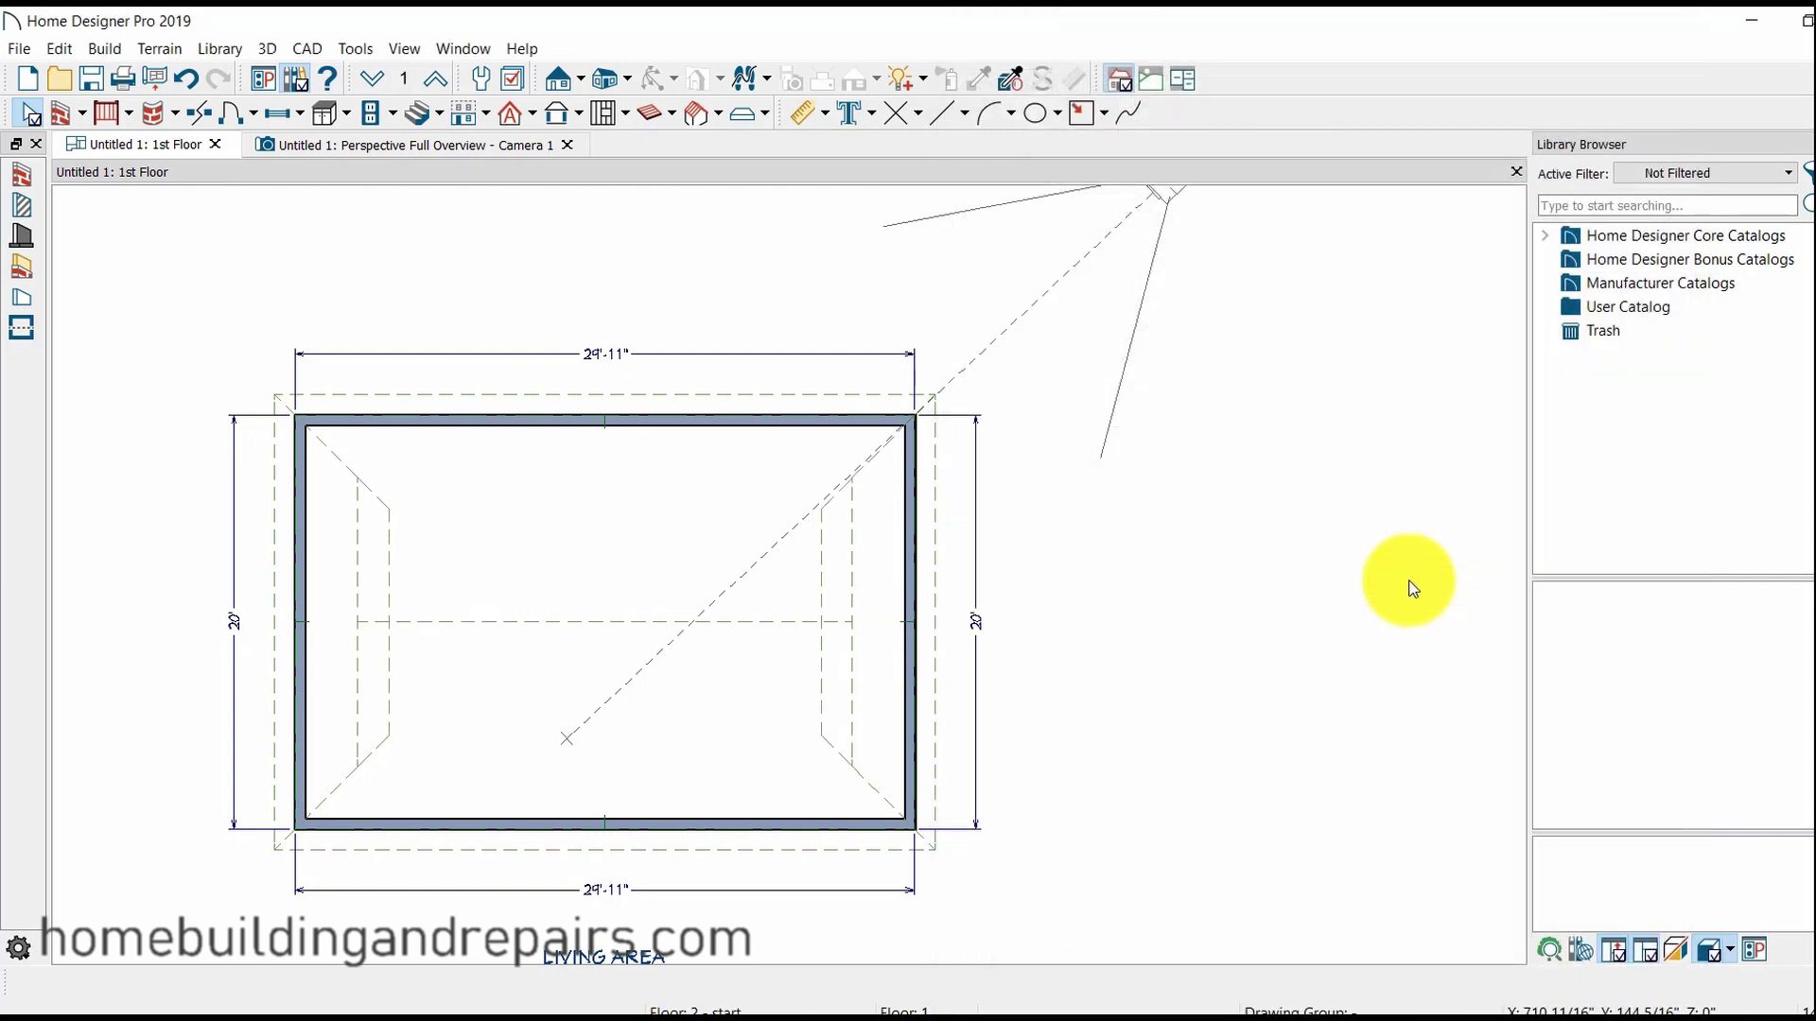
click(439, 156)
mouse_move(654, 516)
mouse_down()
mouse_move(710, 702)
mouse_move(810, 677)
mouse_move(653, 680)
mouse_move(1062, 718)
mouse_move(1257, 689)
mouse_move(548, 637)
mouse_move(710, 636)
mouse_move(842, 739)
mouse_move(587, 697)
mouse_move(913, 725)
mouse_move(826, 661)
mouse_move(989, 669)
mouse_move(624, 587)
mouse_move(714, 544)
mouse_move(567, 540)
mouse_up()
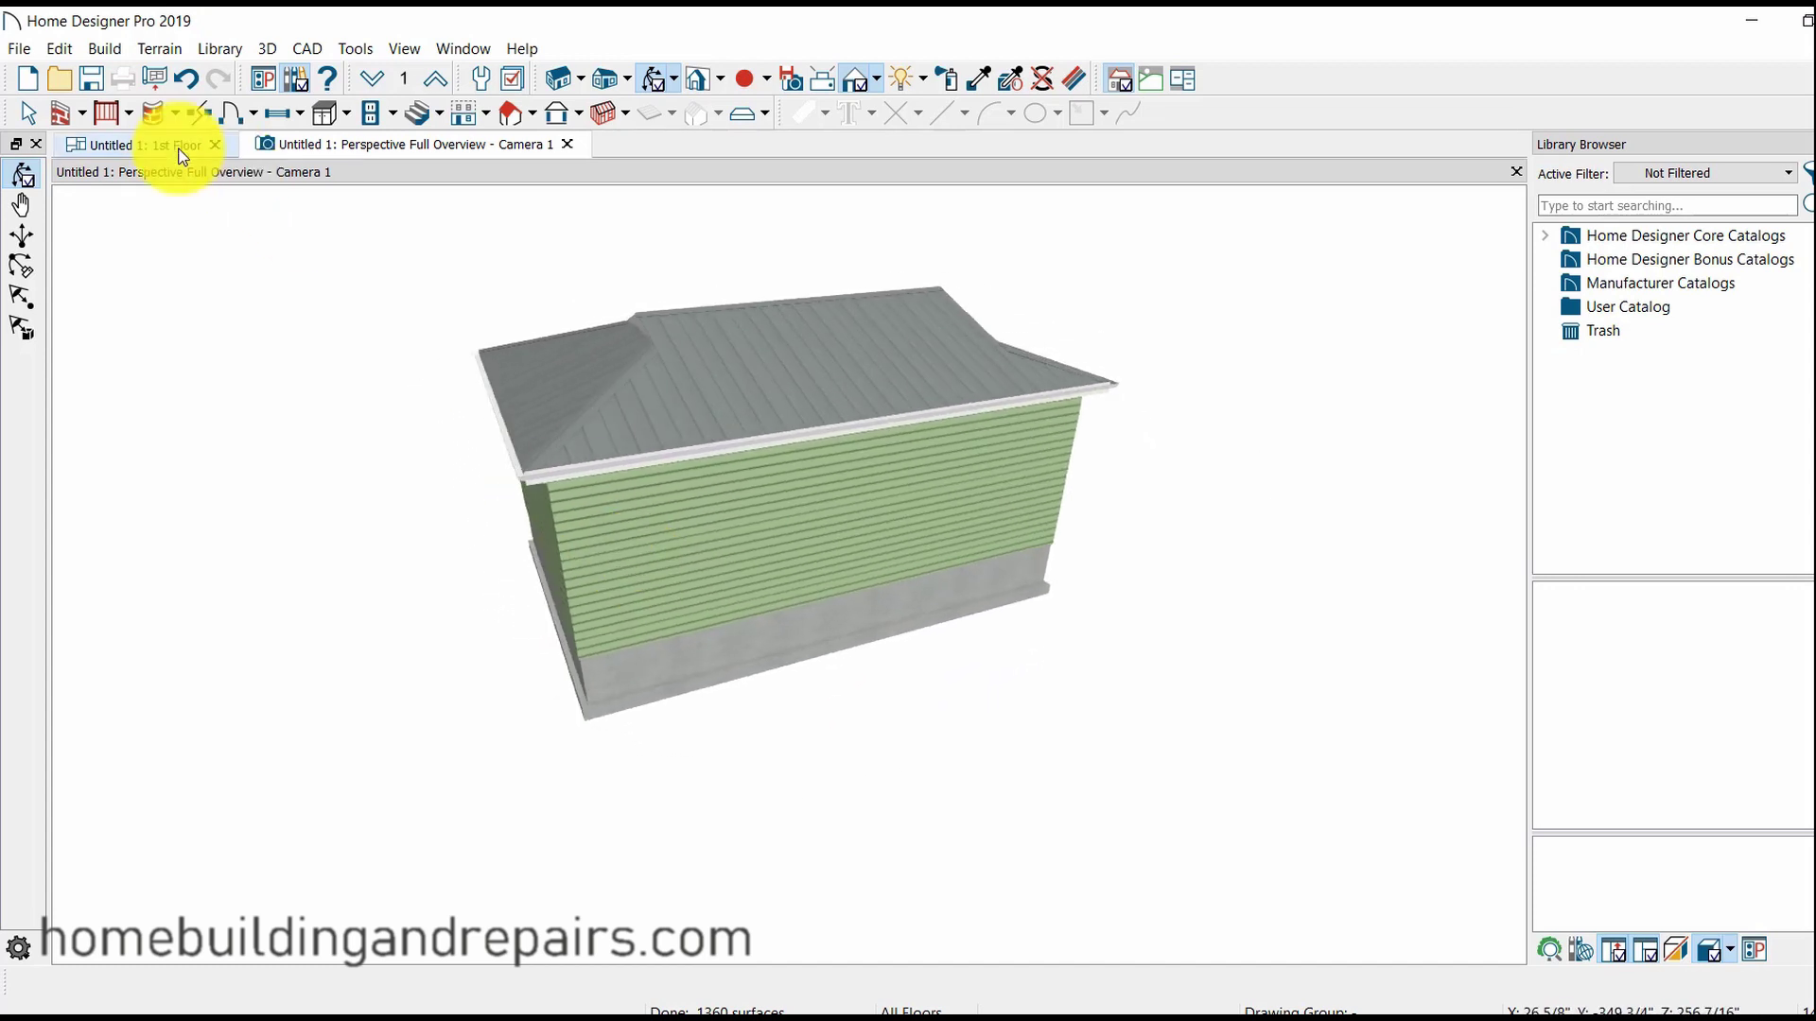
click(179, 153)
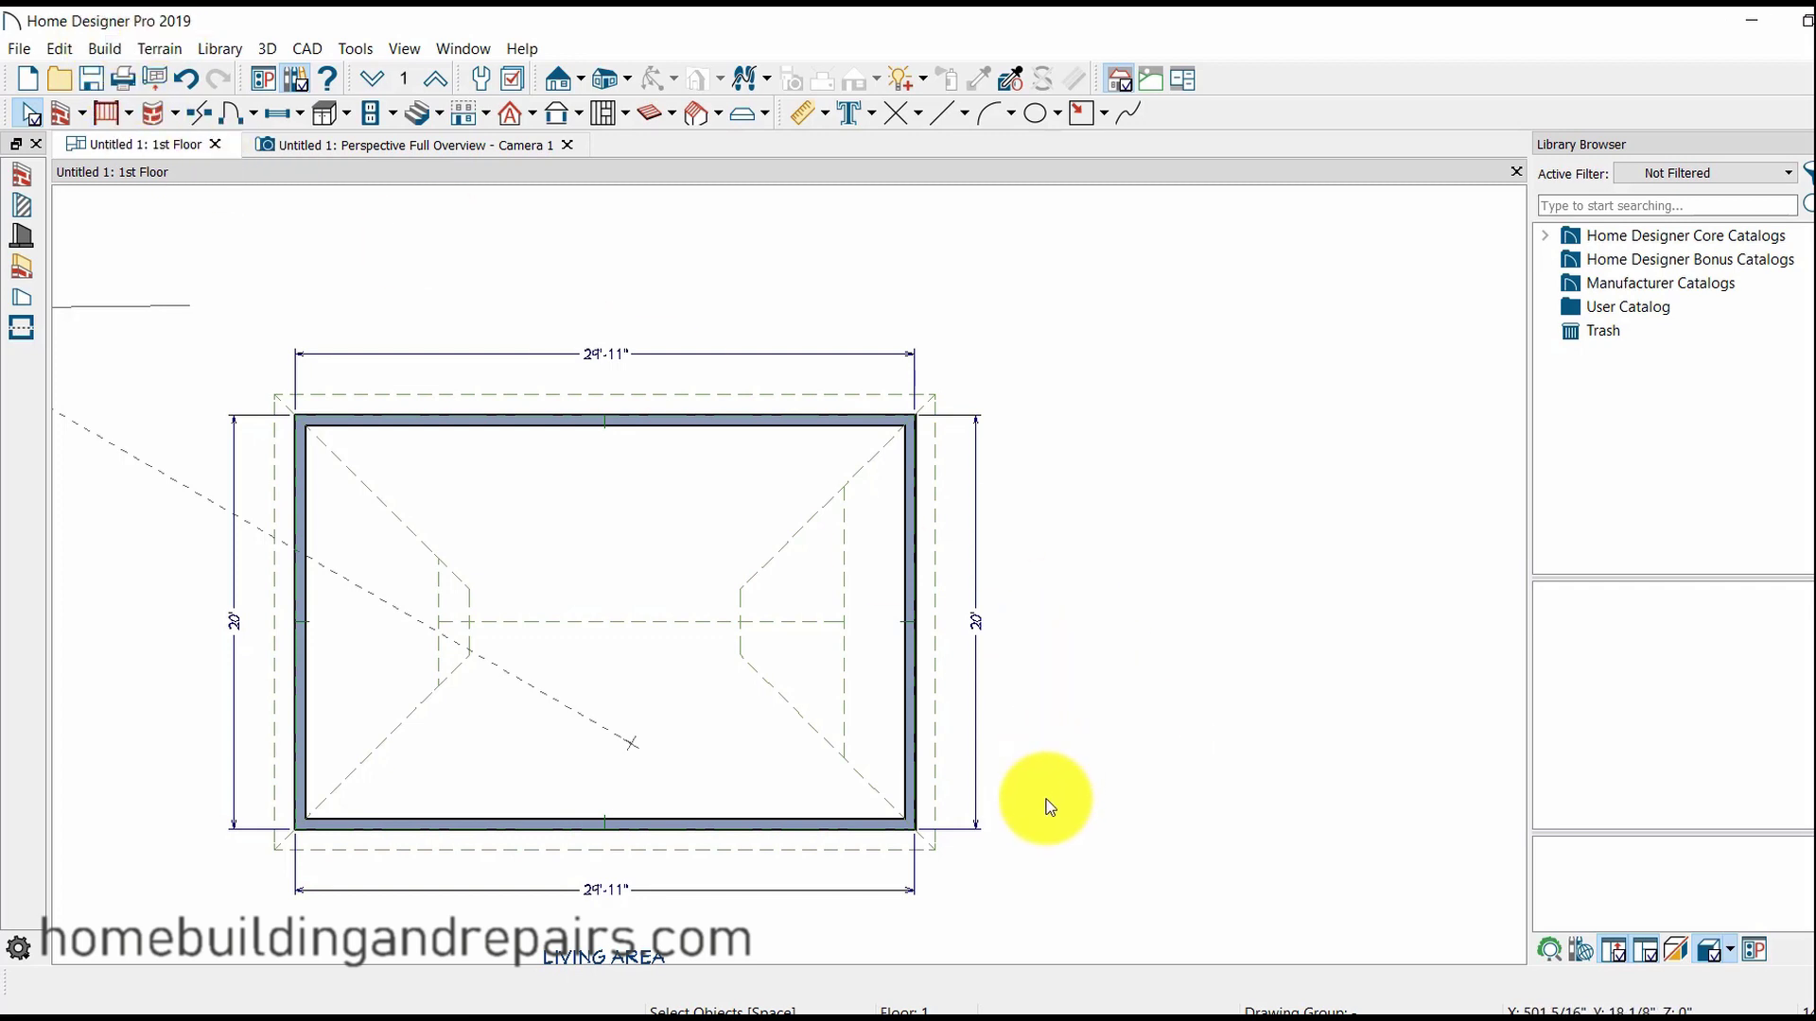
middle_drag(1043, 808, 1193, 749)
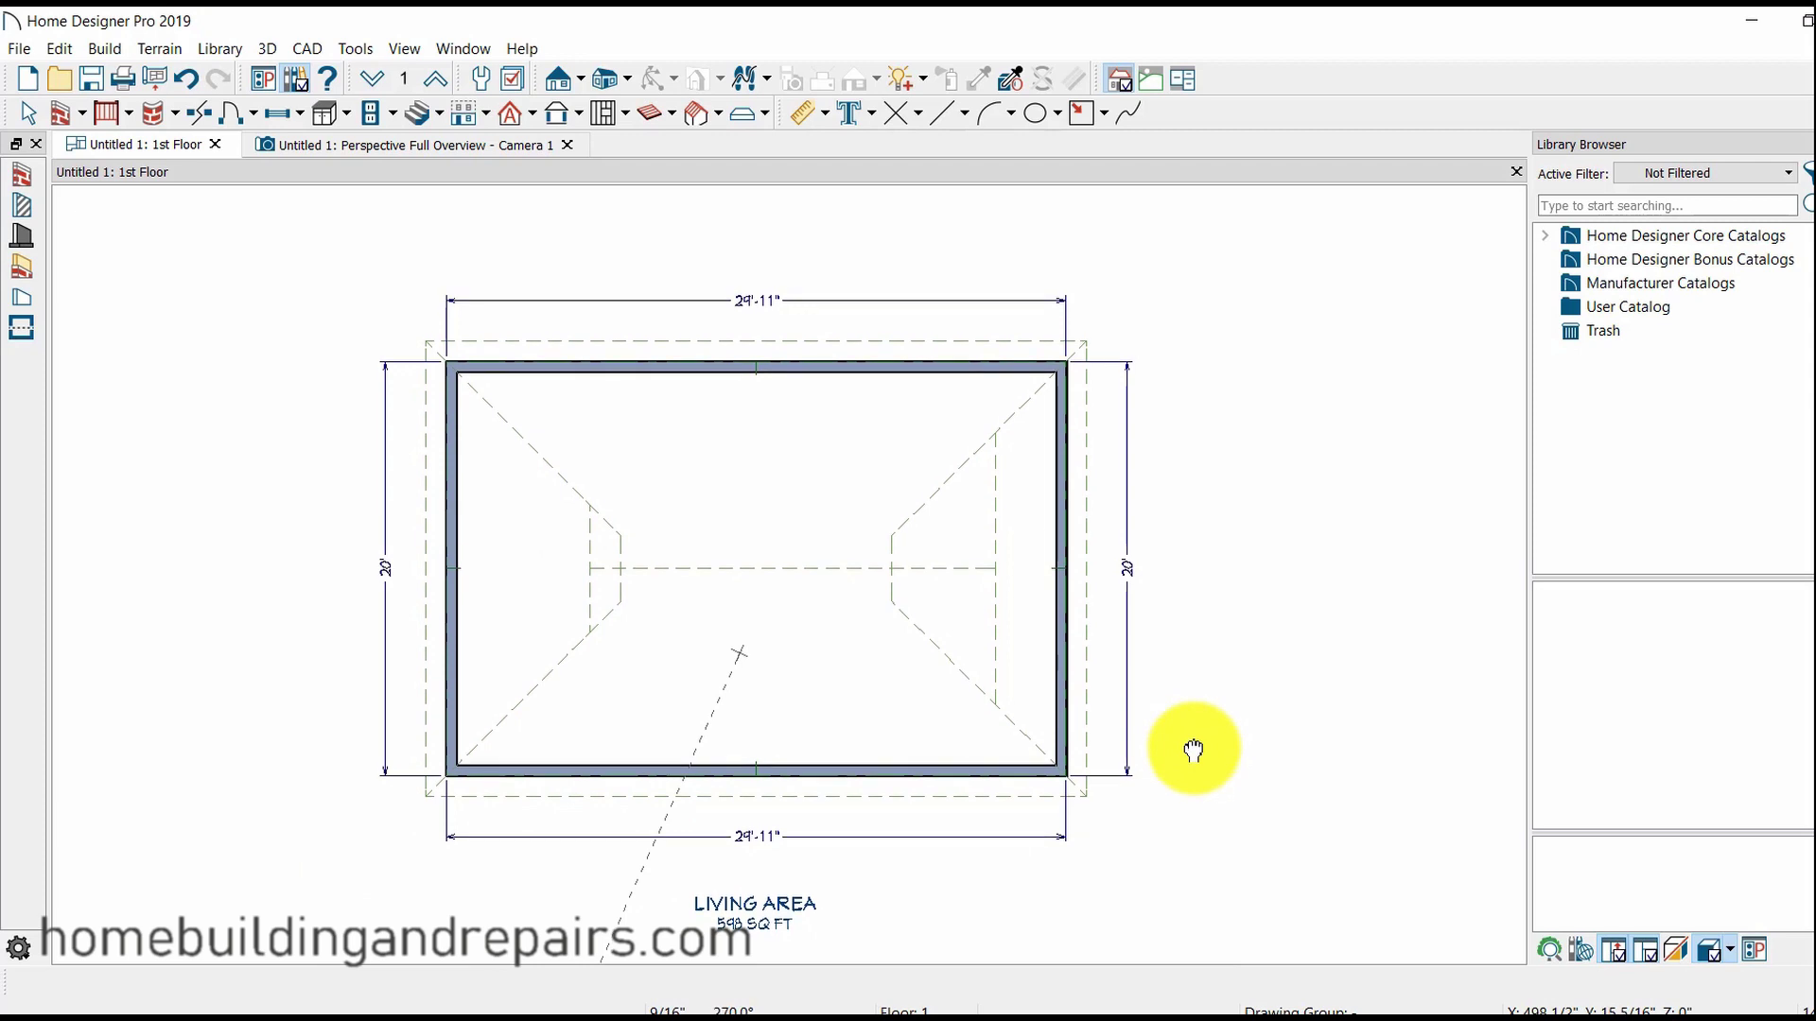
middle_drag(1193, 748, 1194, 751)
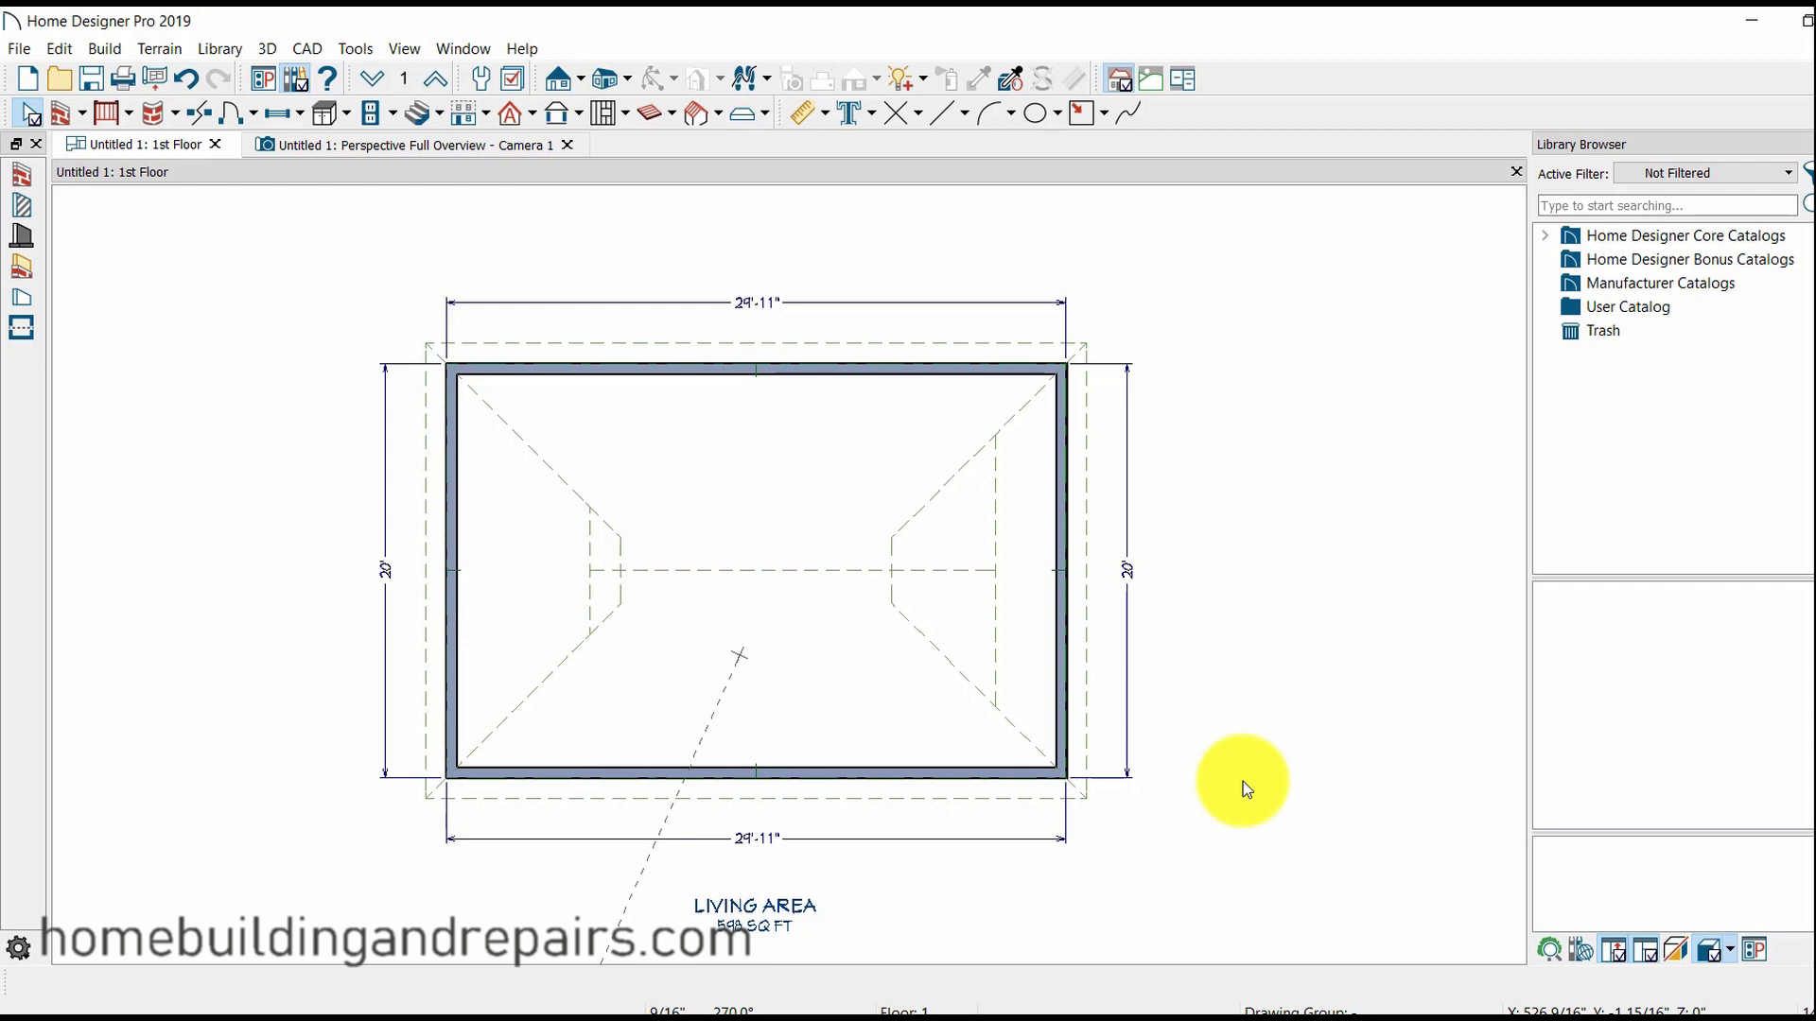
scroll(1235, 807, up, 1)
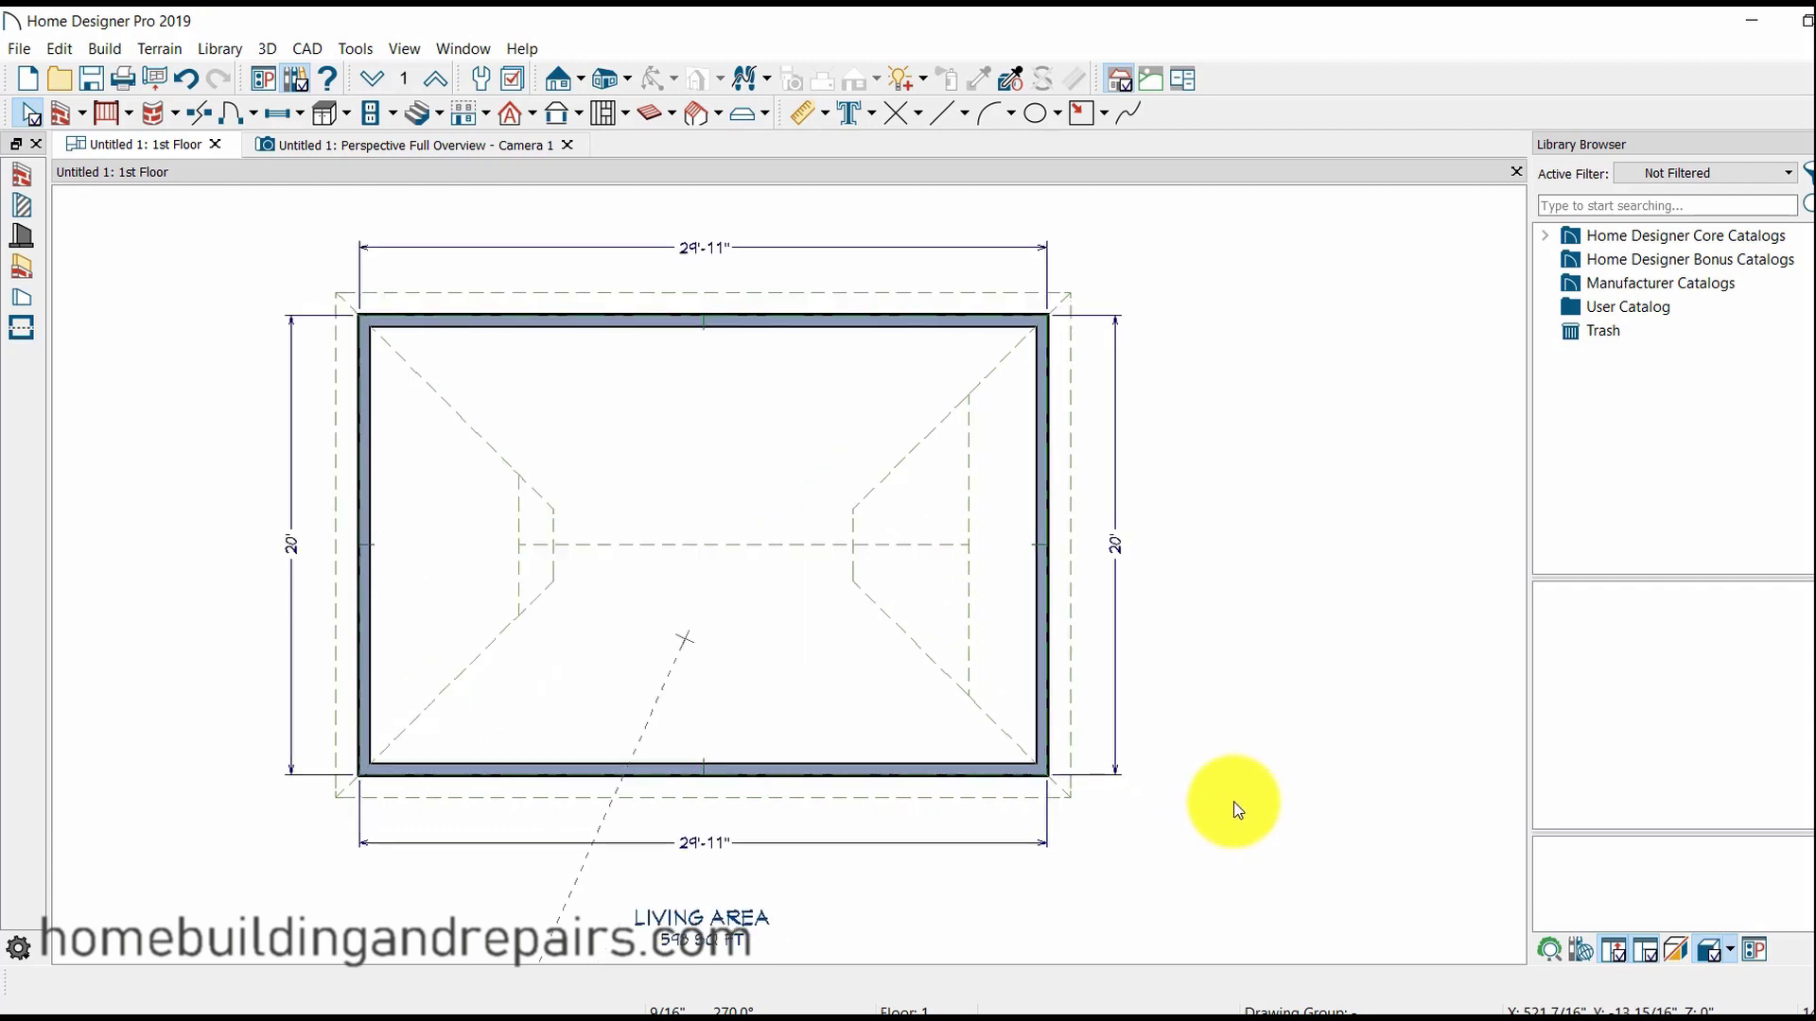
middle_drag(1236, 811, 1264, 826)
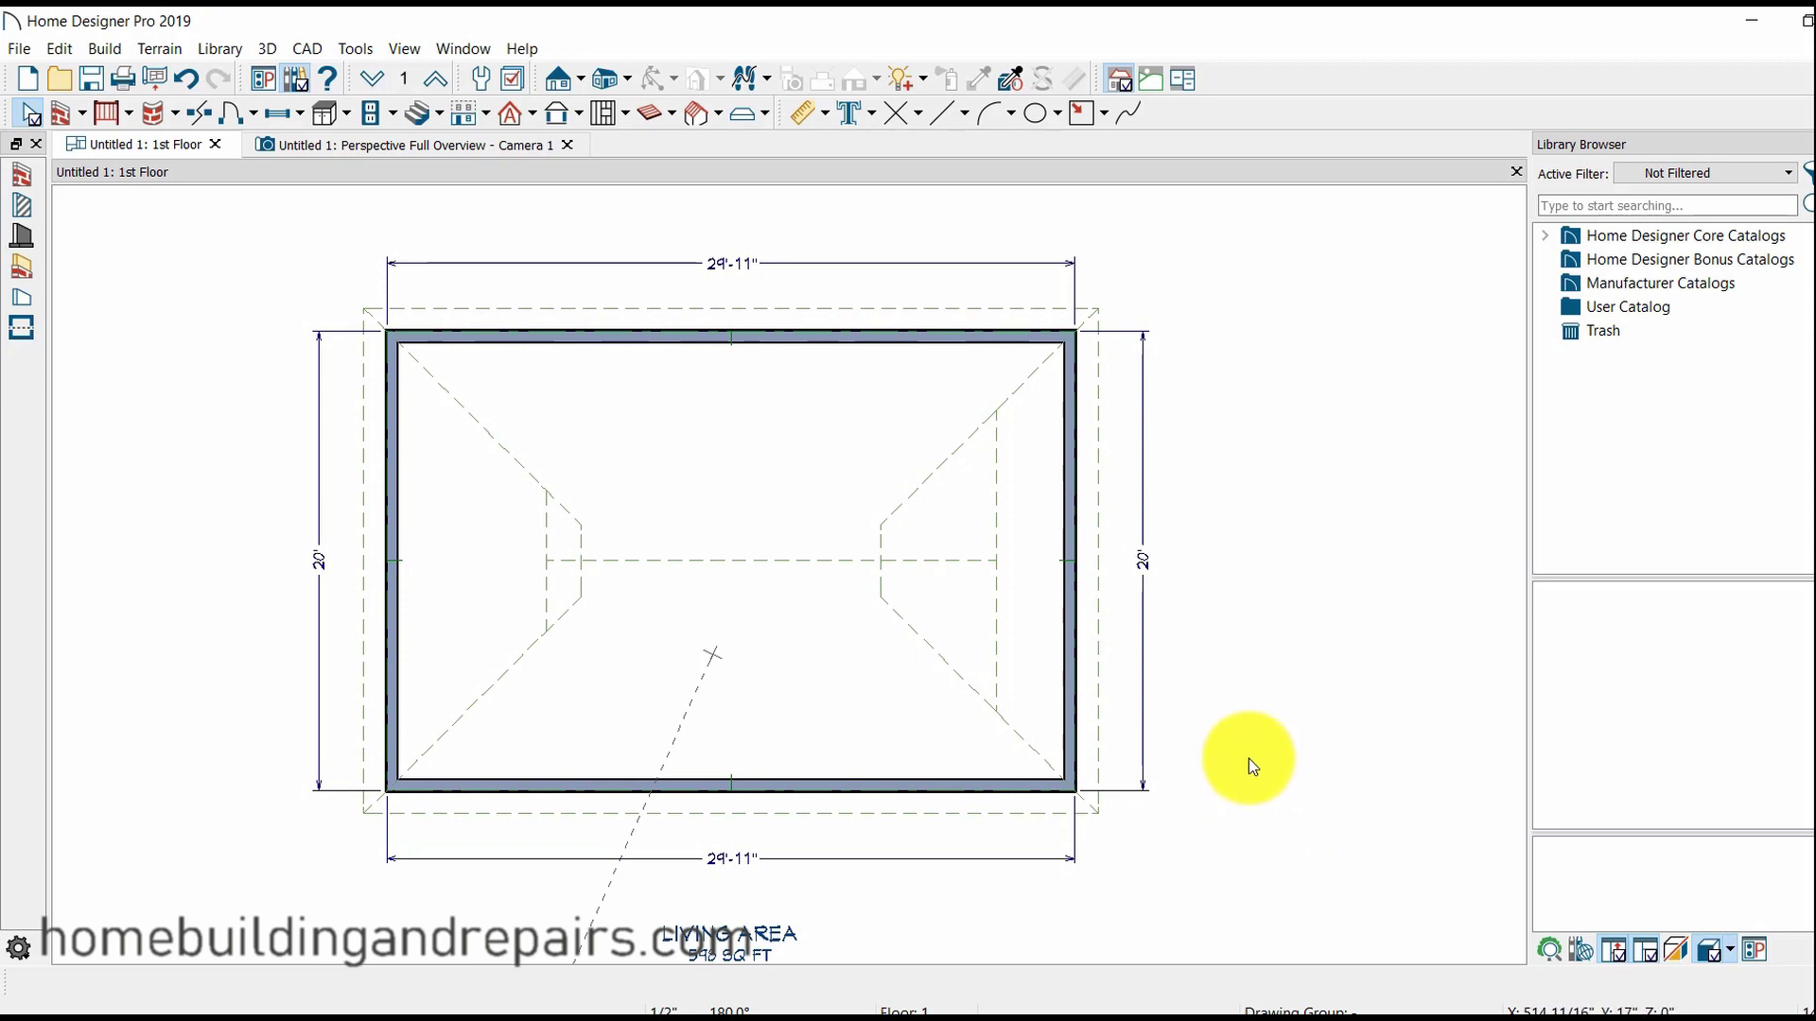
middle_drag(1252, 762, 1281, 754)
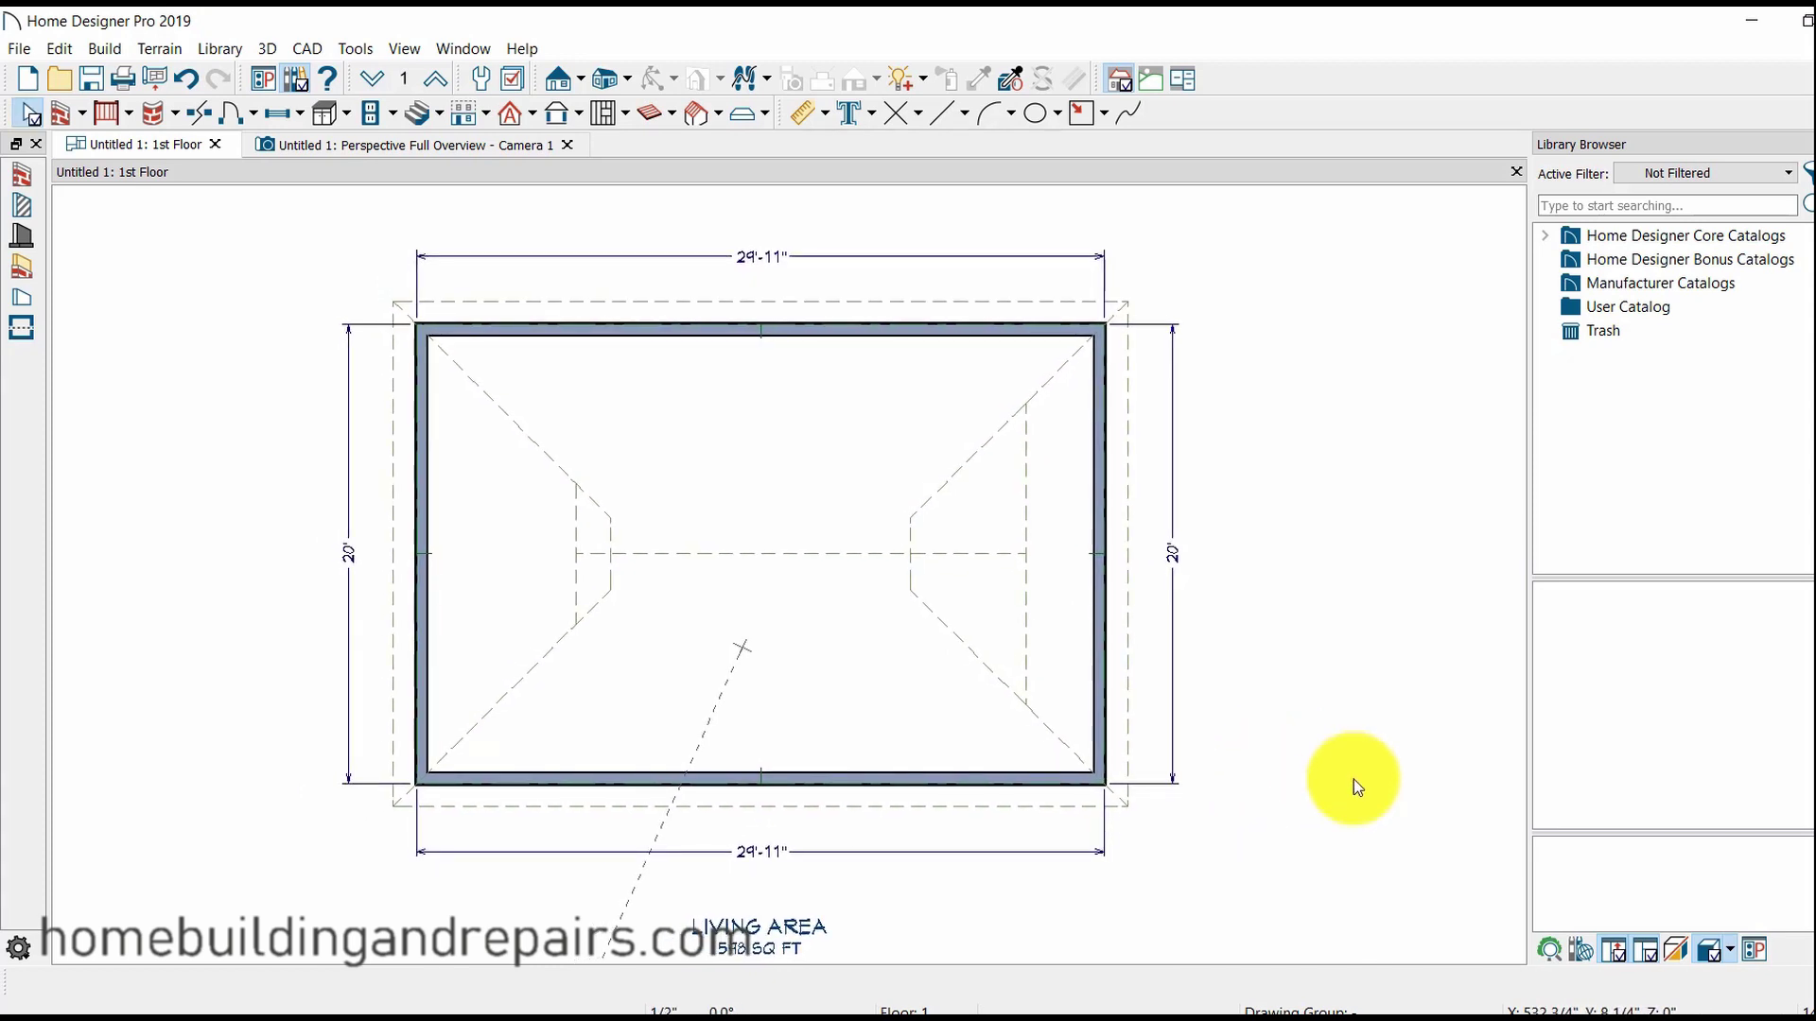